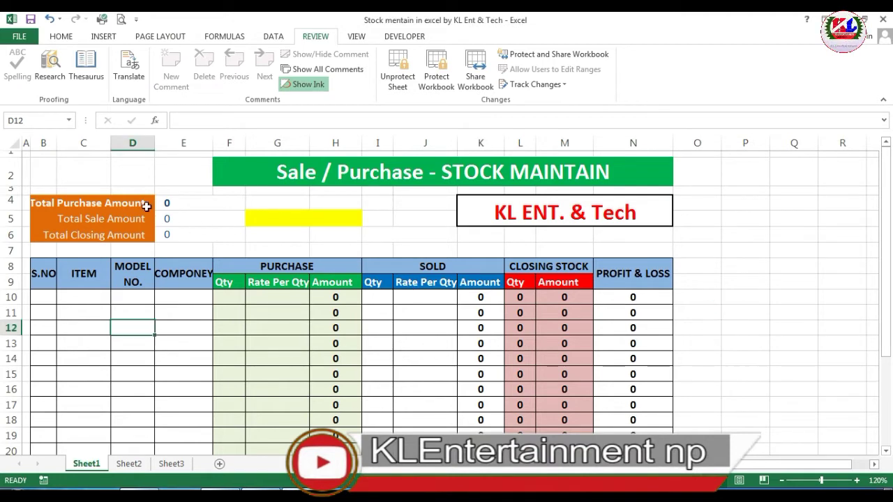
{"action": "left_click", "coordinate": [12, 171]}
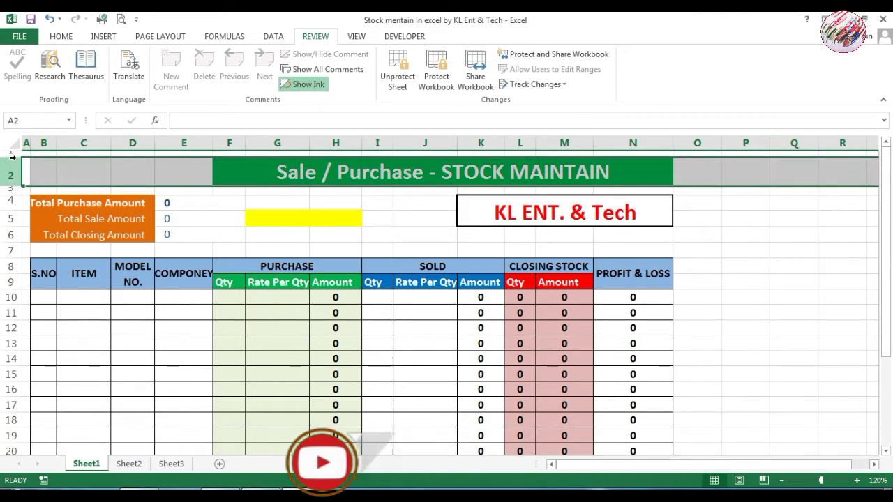
{"action": "left_click", "coordinate": [821, 256]}
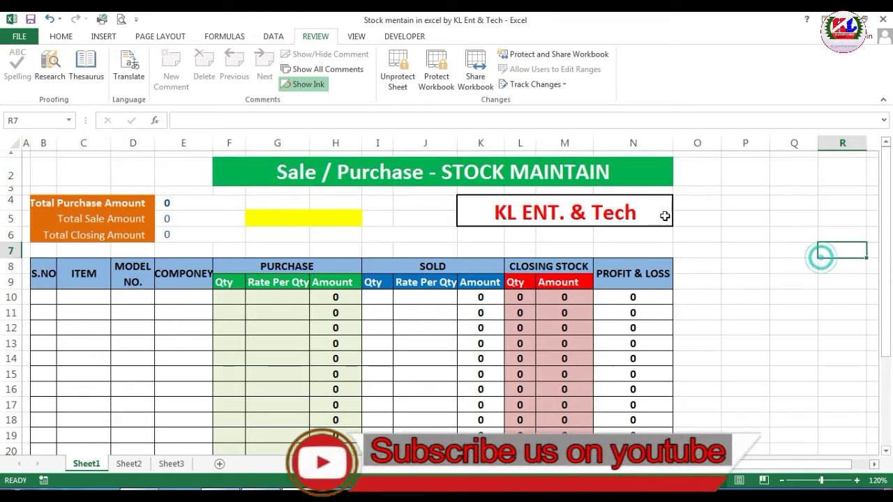
{"action": "left_click", "coordinate": [345, 173]}
{"action": "left_click", "coordinate": [842, 219]}
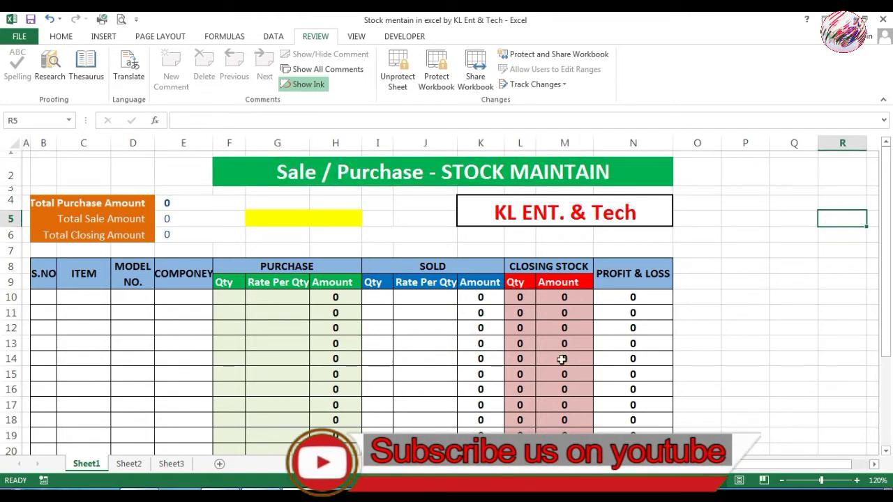
{"action": "scroll", "coordinate": [481, 330], "scroll_direction": "down", "scroll_amount": 2}
{"action": "scroll", "coordinate": [356, 327], "scroll_direction": "up", "scroll_amount": 2}
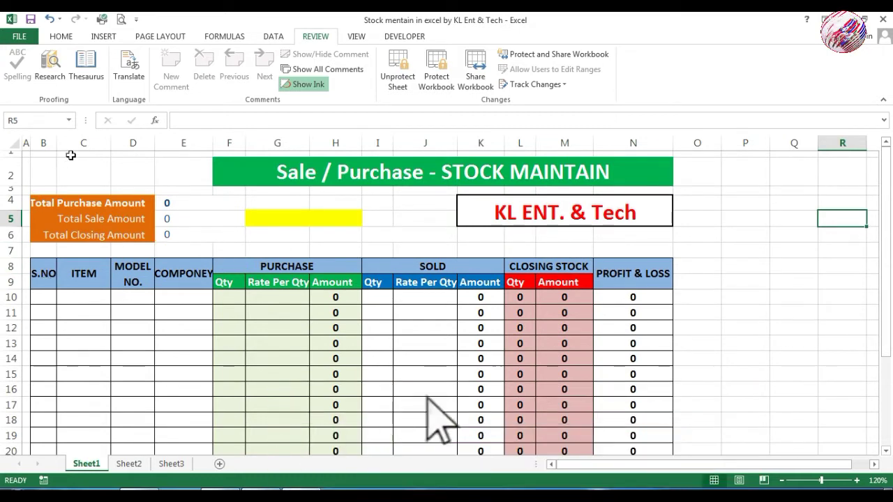
{"action": "left_click", "coordinate": [43, 143]}
{"action": "left_click", "coordinate": [83, 143]}
{"action": "left_click", "coordinate": [133, 143]}
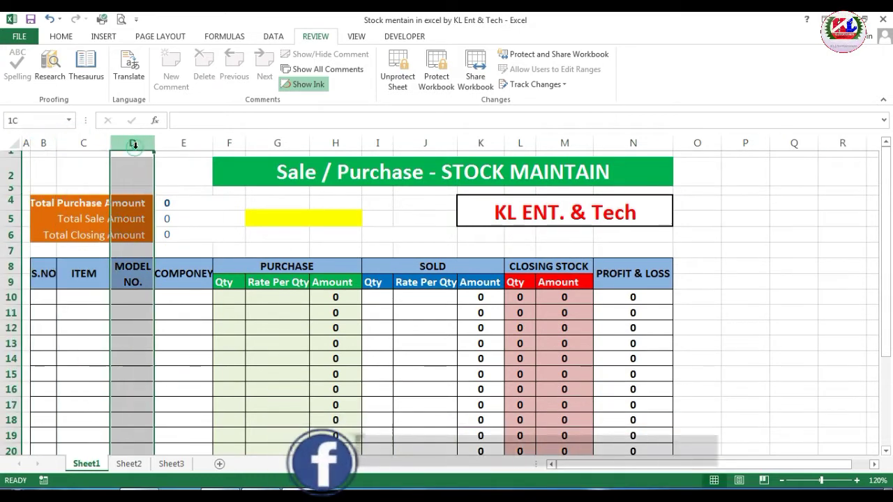
{"action": "left_click", "coordinate": [183, 143]}
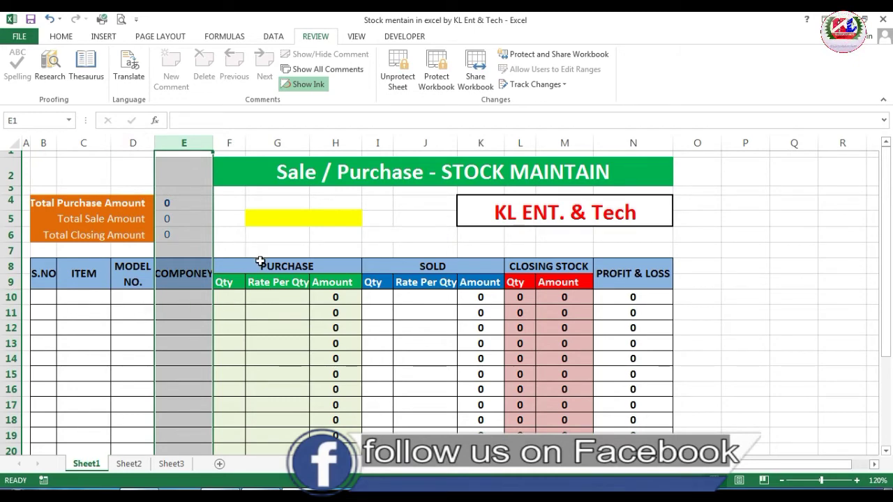
{"action": "left_click_drag", "start_coordinate": [260, 262], "coordinate": [321, 327]}
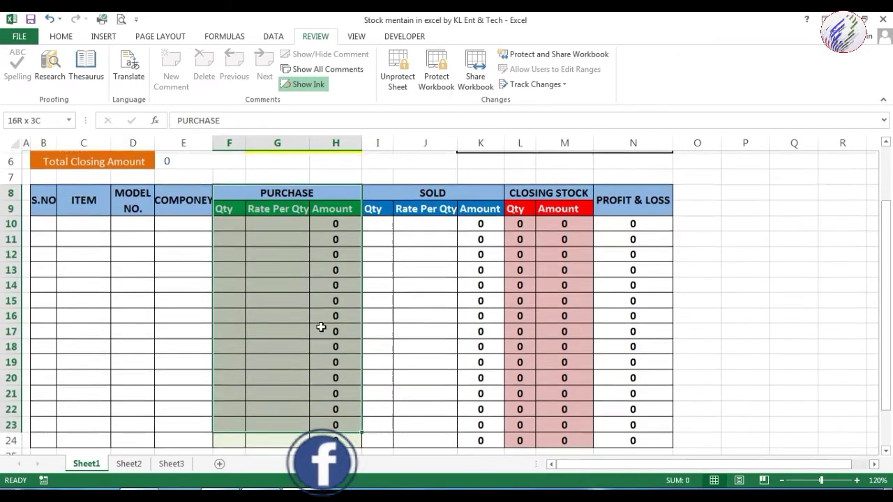
{"action": "left_click_drag", "start_coordinate": [321, 327], "coordinate": [319, 437]}
{"action": "scroll", "coordinate": [442, 281], "scroll_direction": "up", "scroll_amount": 2}
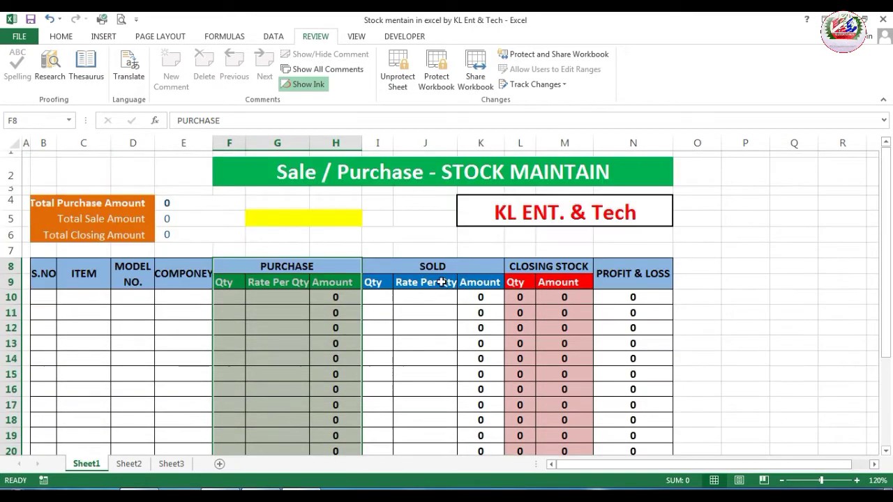
{"action": "left_click_drag", "start_coordinate": [441, 266], "coordinate": [455, 440]}
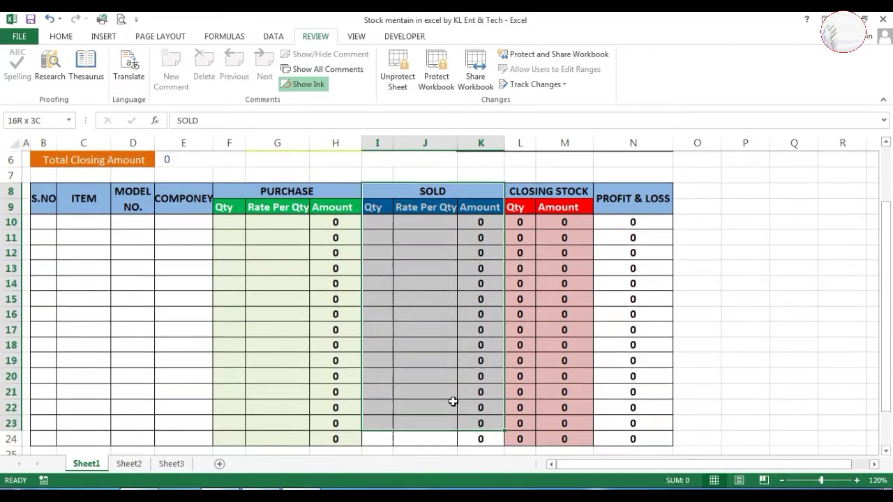
{"action": "scroll", "coordinate": [578, 319], "scroll_direction": "up", "scroll_amount": 2}
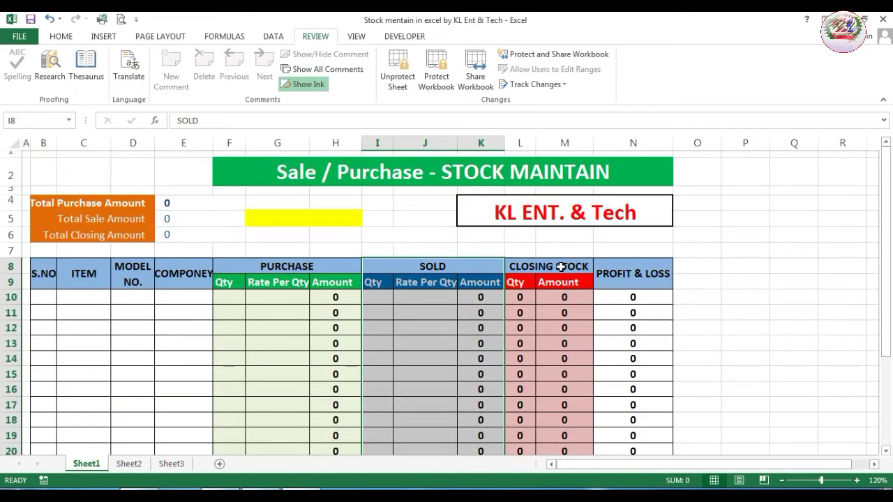
{"action": "left_click_drag", "start_coordinate": [561, 266], "coordinate": [561, 422]}
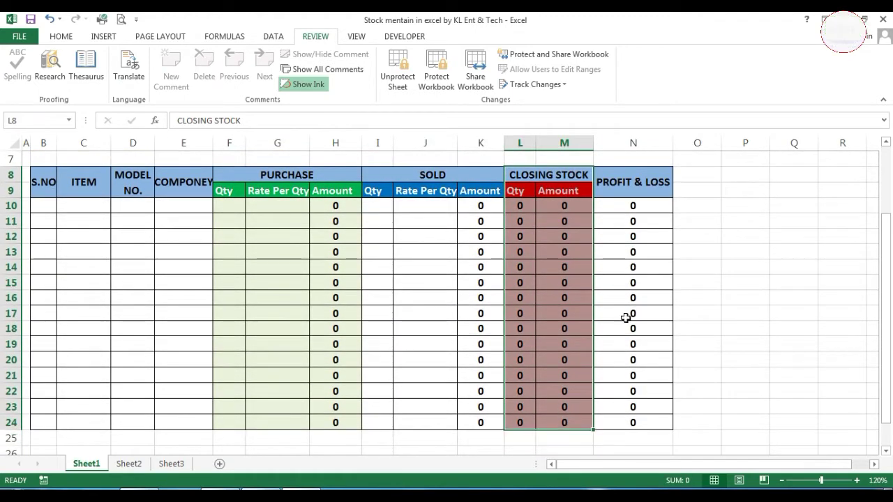
{"action": "left_click_drag", "start_coordinate": [641, 184], "coordinate": [641, 422]}
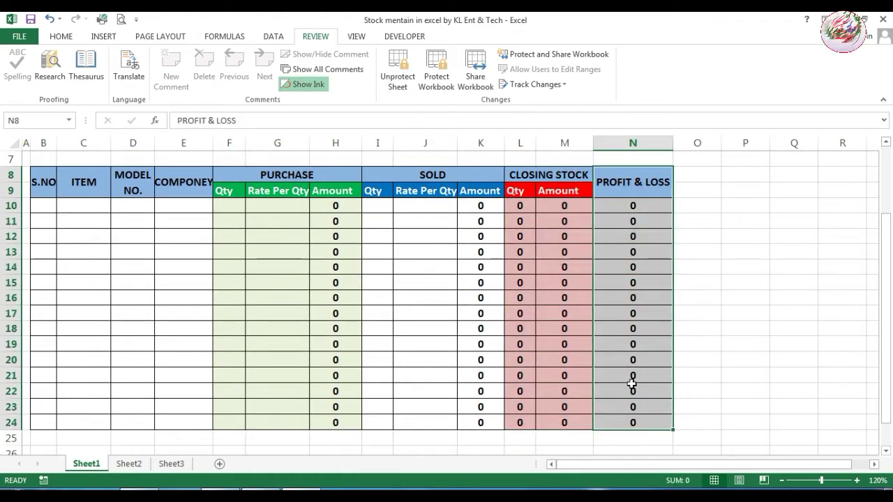
{"action": "scroll", "coordinate": [340, 258], "scroll_direction": "up", "scroll_amount": 1}
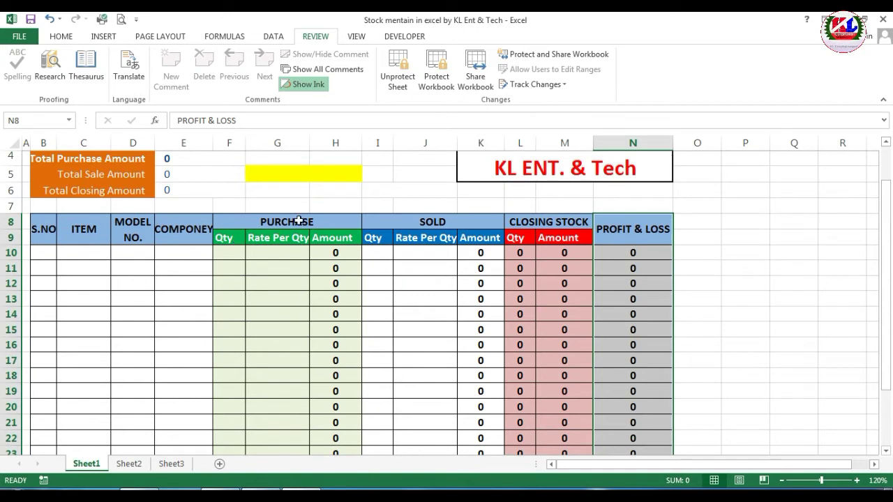
{"action": "left_click", "coordinate": [224, 240]}
{"action": "left_click", "coordinate": [321, 237]}
{"action": "left_click", "coordinate": [440, 222]}
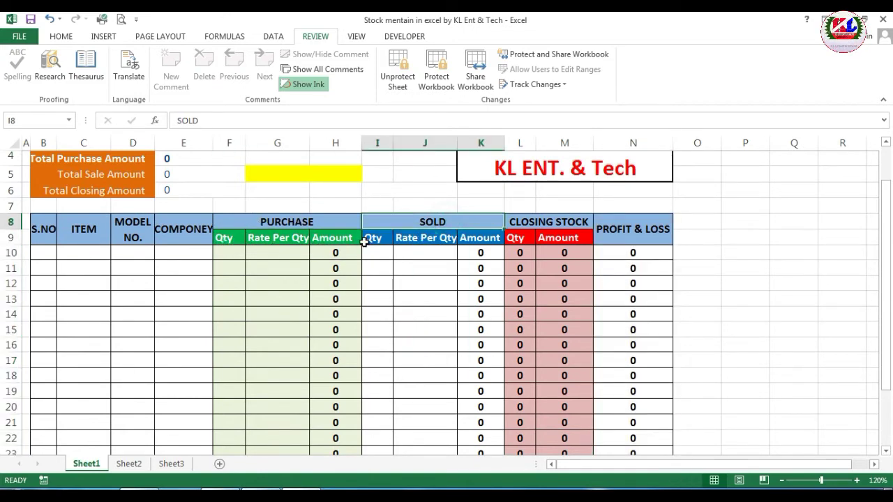
{"action": "left_click", "coordinate": [475, 237]}
{"action": "left_click", "coordinate": [538, 222]}
{"action": "left_click", "coordinate": [520, 237]}
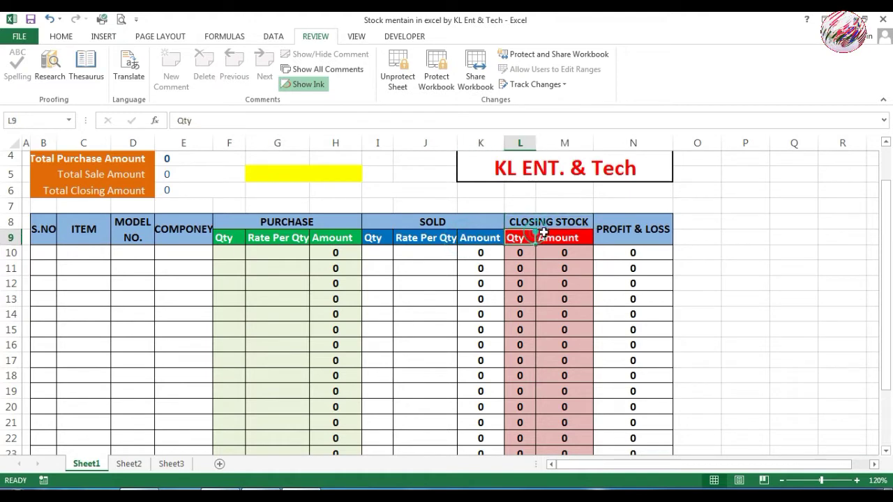
{"action": "left_click", "coordinate": [546, 235]}
{"action": "left_click", "coordinate": [651, 223]}
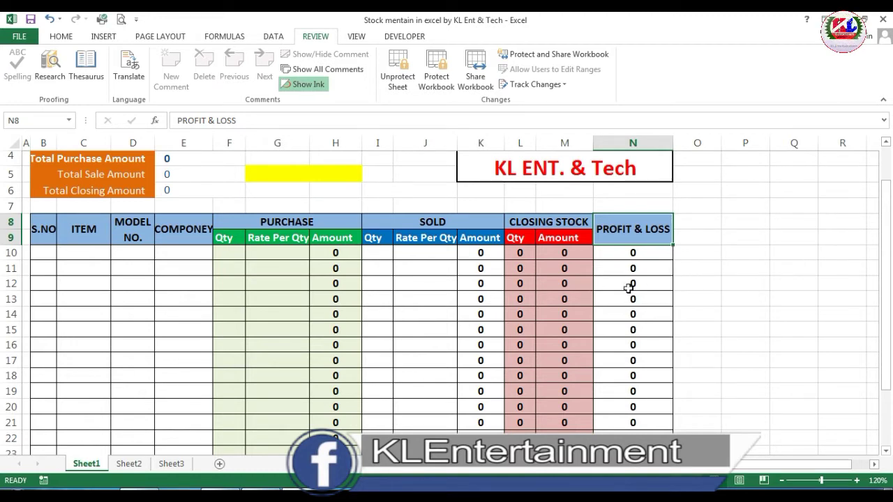
{"action": "left_click", "coordinate": [732, 268]}
{"action": "scroll", "coordinate": [418, 314], "scroll_direction": "up", "scroll_amount": 1}
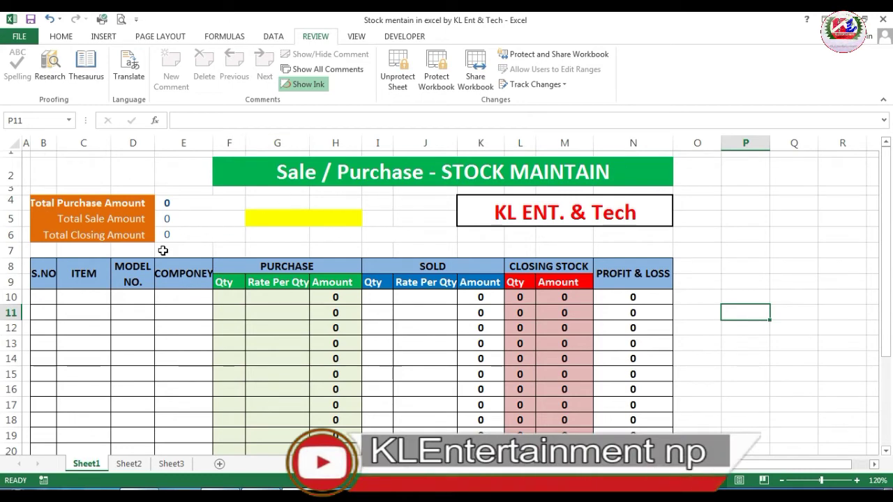
{"action": "scroll", "coordinate": [211, 312], "scroll_direction": "down", "scroll_amount": 4}
{"action": "scroll", "coordinate": [313, 330], "scroll_direction": "down", "scroll_amount": 2}
{"action": "scroll", "coordinate": [450, 367], "scroll_direction": "up", "scroll_amount": 5}
{"action": "scroll", "coordinate": [449, 347], "scroll_direction": "up", "scroll_amount": 1}
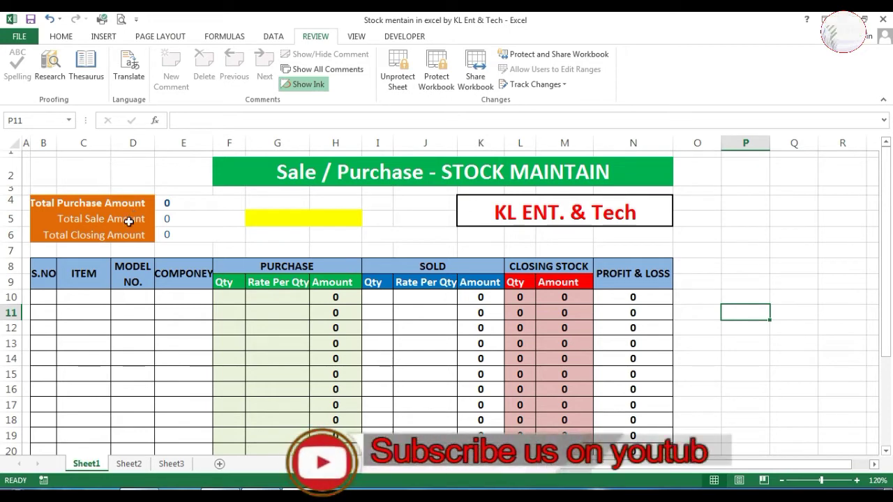
{"action": "left_click", "coordinate": [12, 203]}
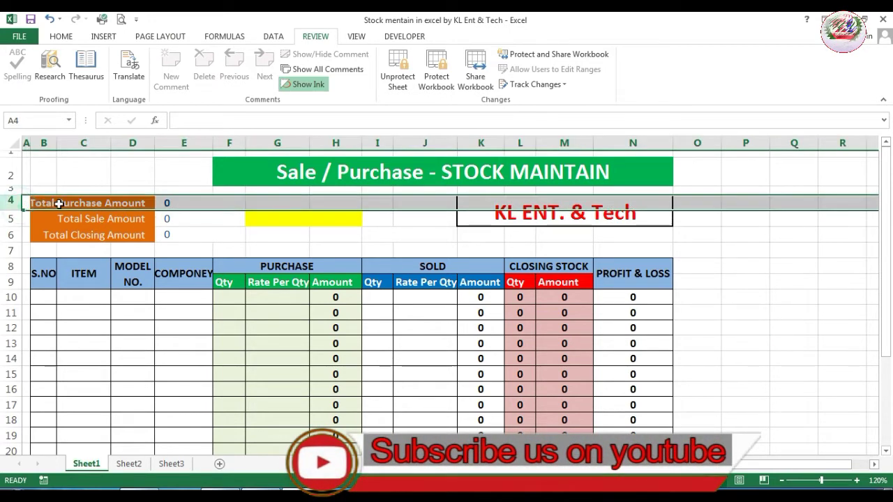
{"action": "left_click", "coordinate": [59, 201]}
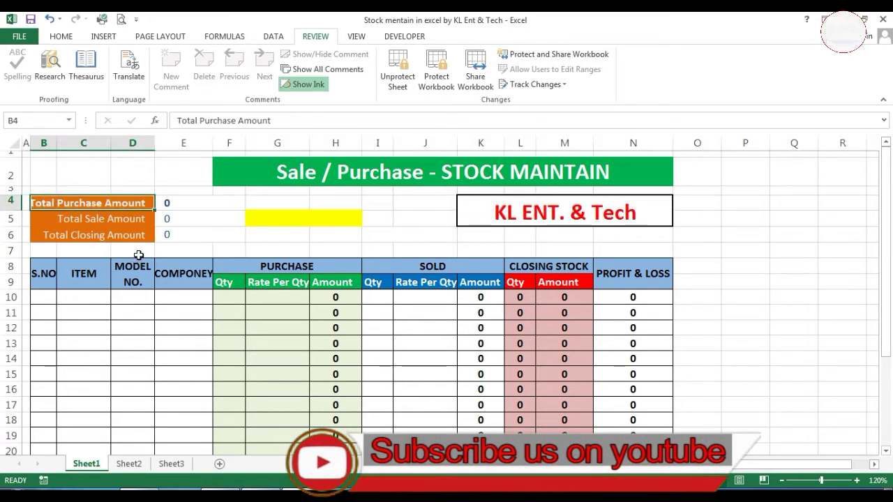
{"action": "left_click", "coordinate": [180, 203]}
{"action": "left_click", "coordinate": [93, 219]}
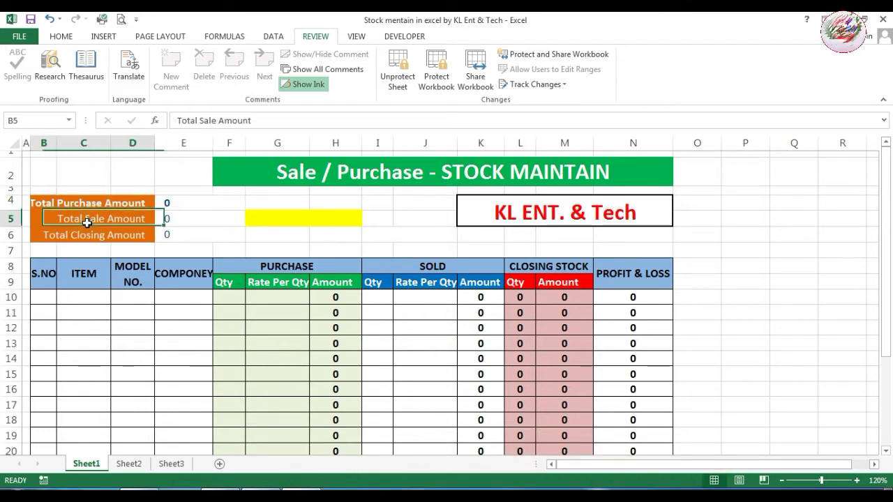
{"action": "left_click", "coordinate": [179, 216]}
{"action": "left_click", "coordinate": [11, 235]}
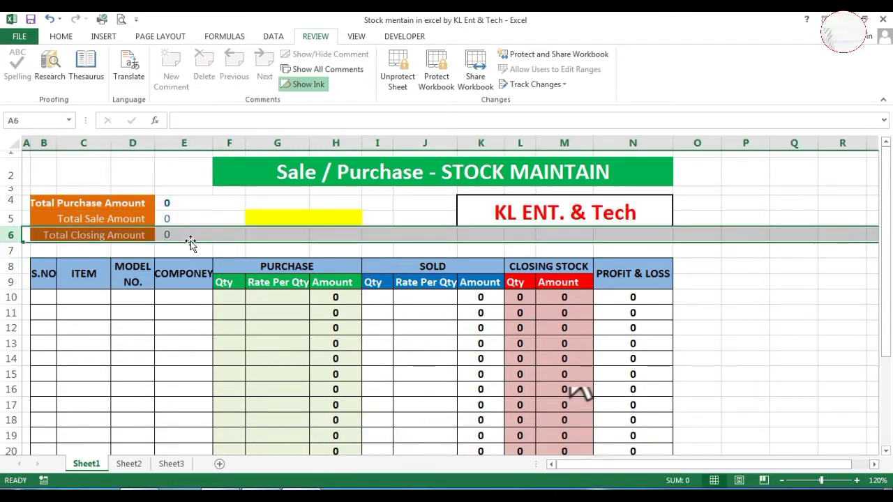
{"action": "left_click", "coordinate": [213, 205]}
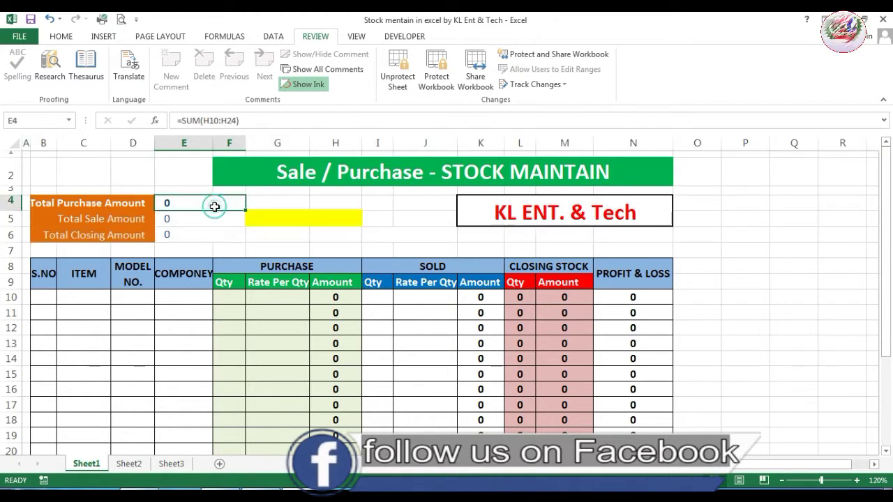
{"action": "left_click_drag", "start_coordinate": [204, 225], "coordinate": [199, 235]}
{"action": "left_click", "coordinate": [191, 203]}
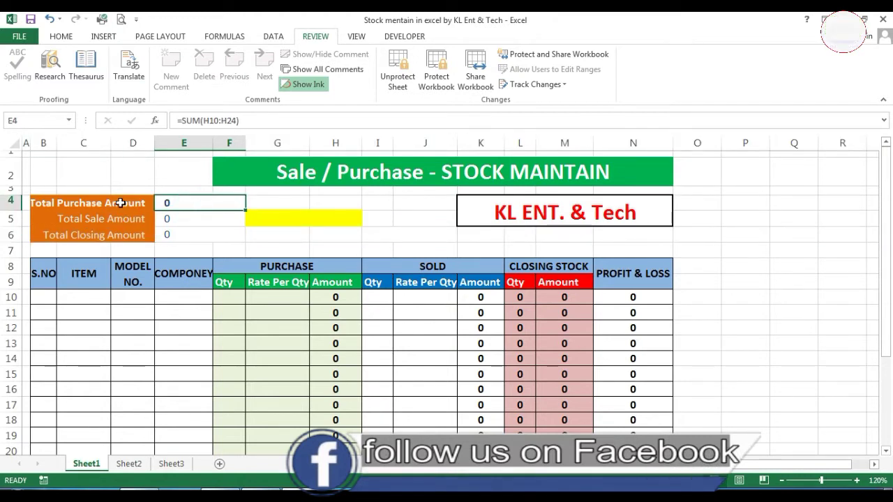
- Enter serial number 1 and the item name Keyboard in row 10
{"action": "left_click", "coordinate": [52, 303]}
{"action": "type", "text": "sn:"}
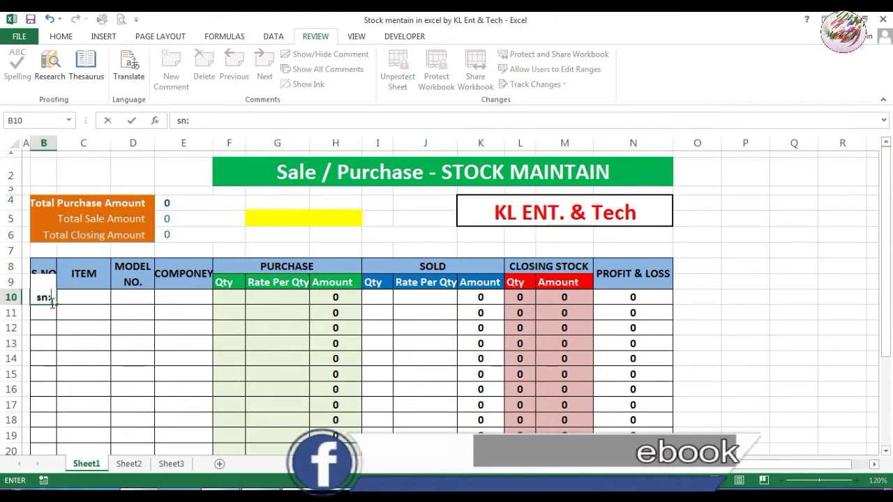
{"action": "key", "text": "BackSpace"}
{"action": "key", "text": "BackSpace"}
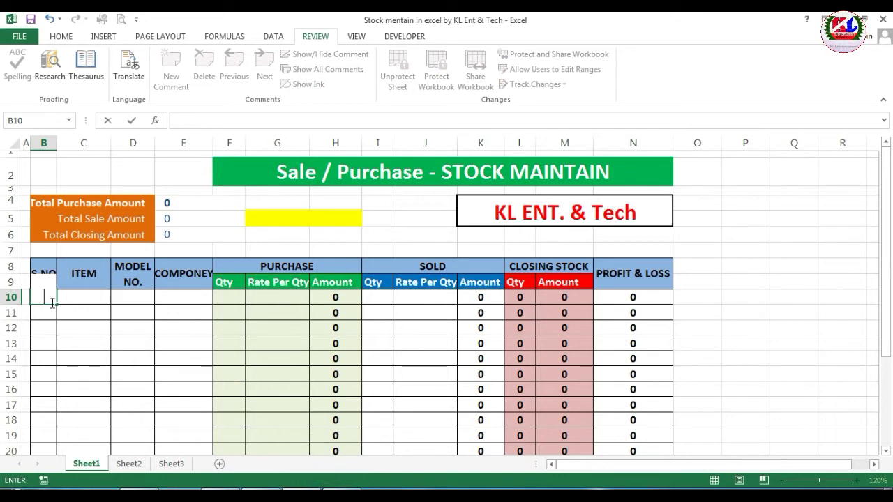
{"action": "type", "text": "1"}
{"action": "key", "text": "Tab"}
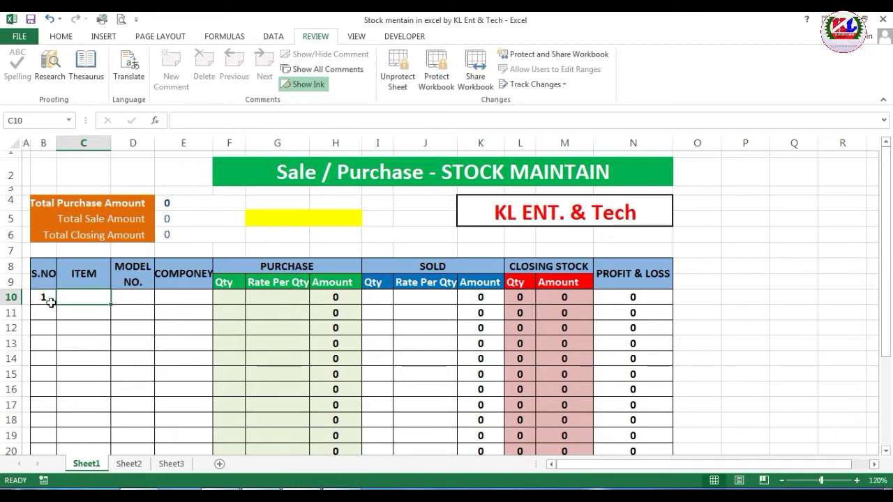
{"action": "type", "text": "k"}
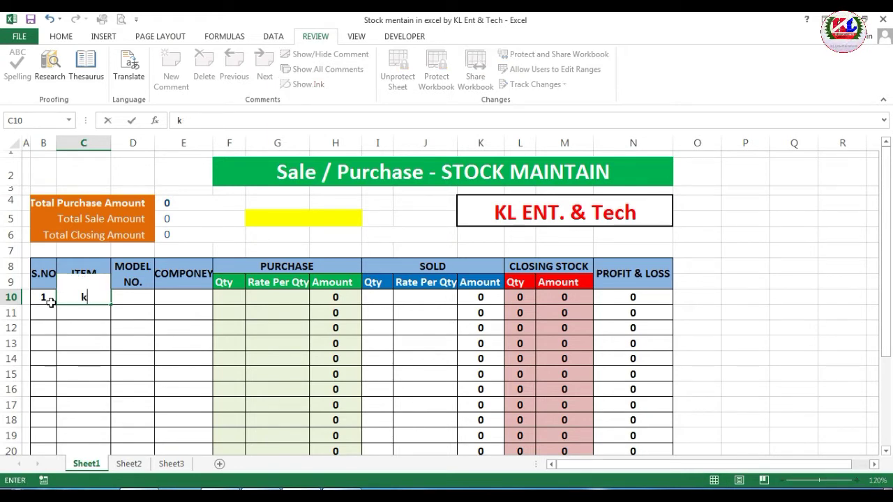
{"action": "type", "text": "Ebopar"}
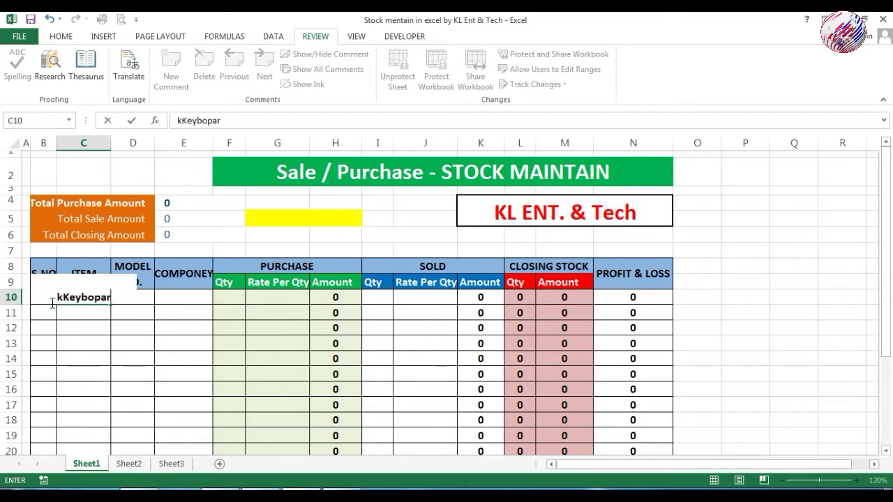
{"action": "key", "text": "BackSpace"}
{"action": "key", "text": "BackSpace"}
{"action": "key", "text": "BackSpace"}
{"action": "type", "text": "ad"}
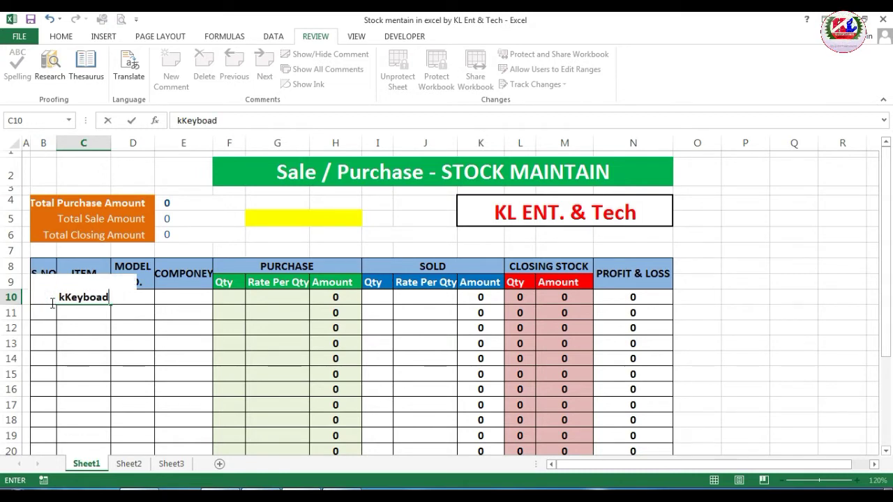
{"action": "key", "text": "BackSpace"}
{"action": "type", "text": "rd"}
{"action": "key", "text": "Tab"}
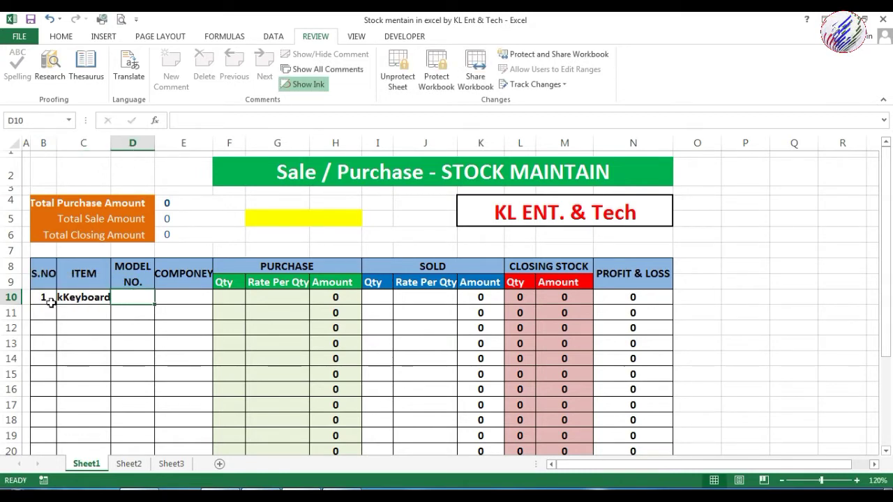
- Start model K-25 and remove the stray leading k from Keyboard in C10
{"action": "type", "text": "K-25"}
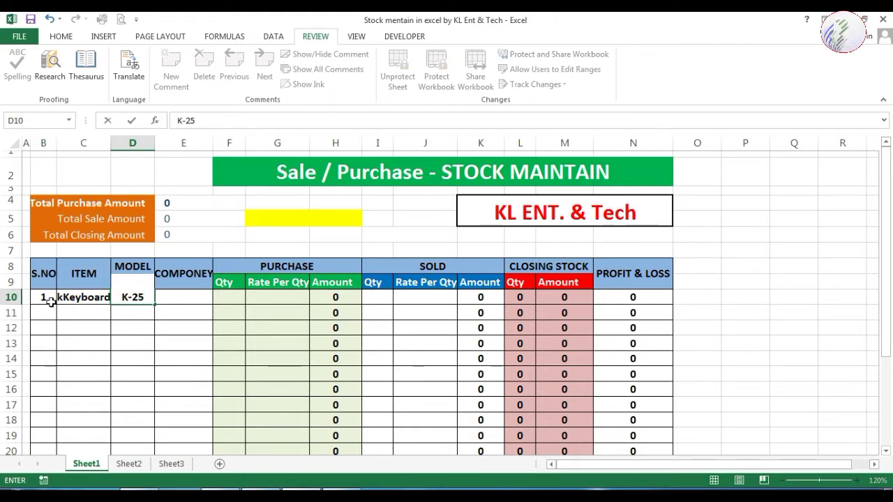
{"action": "left_click", "coordinate": [109, 143]}
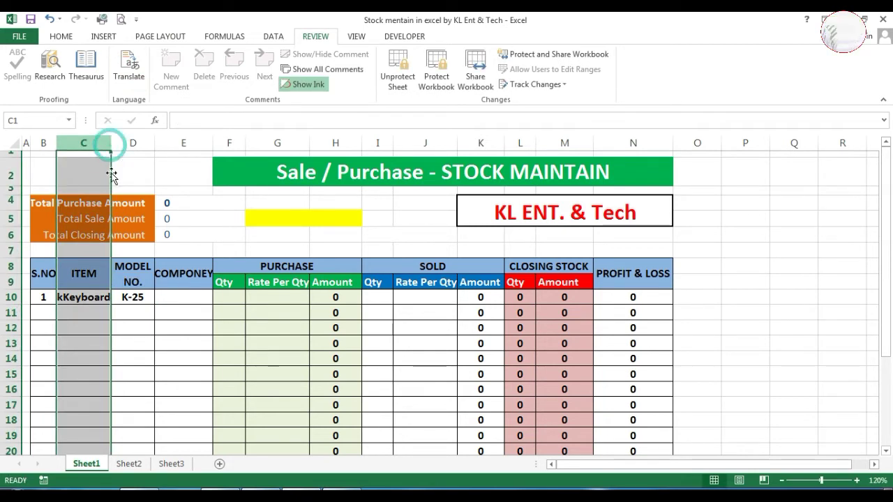
{"action": "left_click_drag", "start_coordinate": [83, 143], "coordinate": [116, 144]}
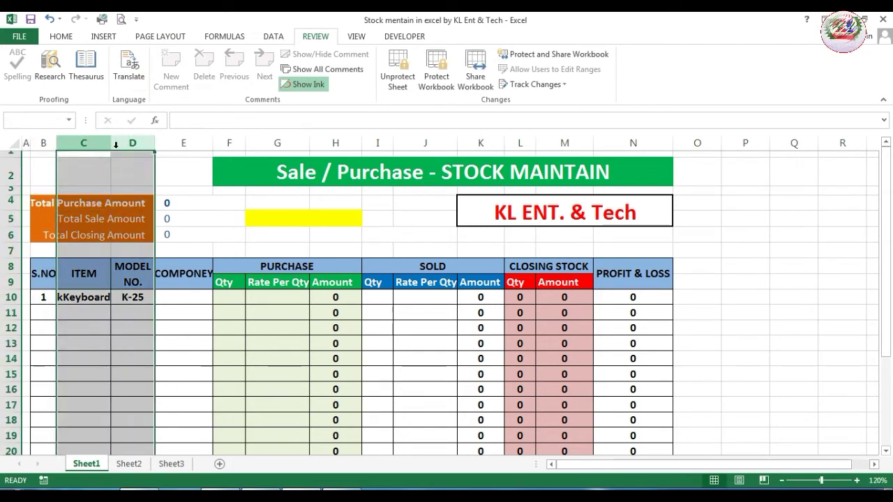
{"action": "double_click", "coordinate": [62, 297]}
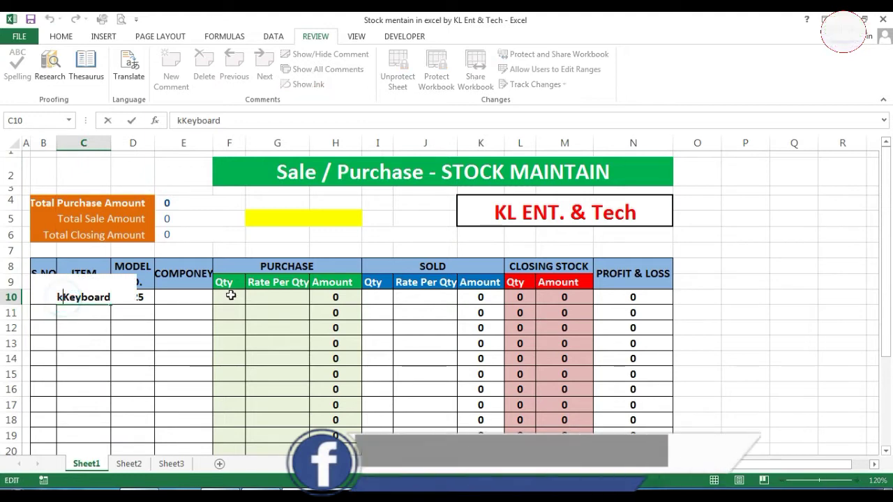
{"action": "key", "text": "BackSpace"}
{"action": "left_click", "coordinate": [173, 294]}
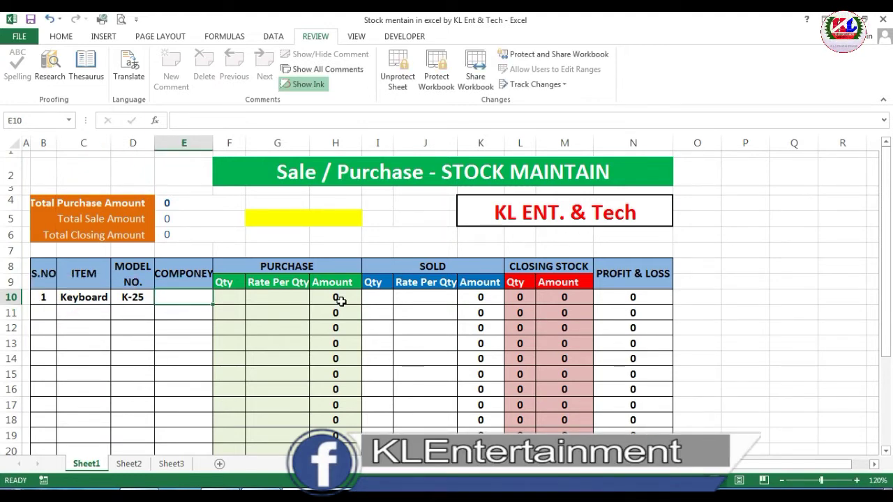
- Fill in company Lenovo, purchase quantity 200 and rate 500, then select Amount cell H10
{"action": "type", "text": "Ne"}
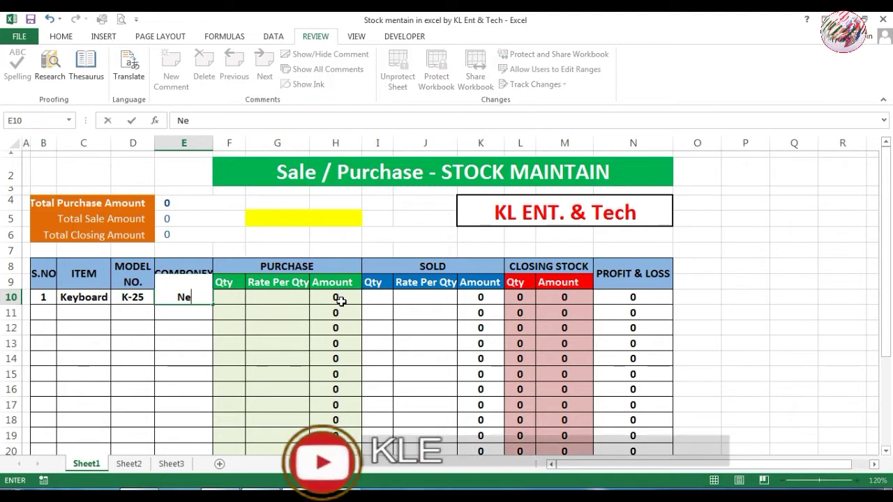
{"action": "type", "text": "\\"}
{"action": "key", "text": "BackSpace"}
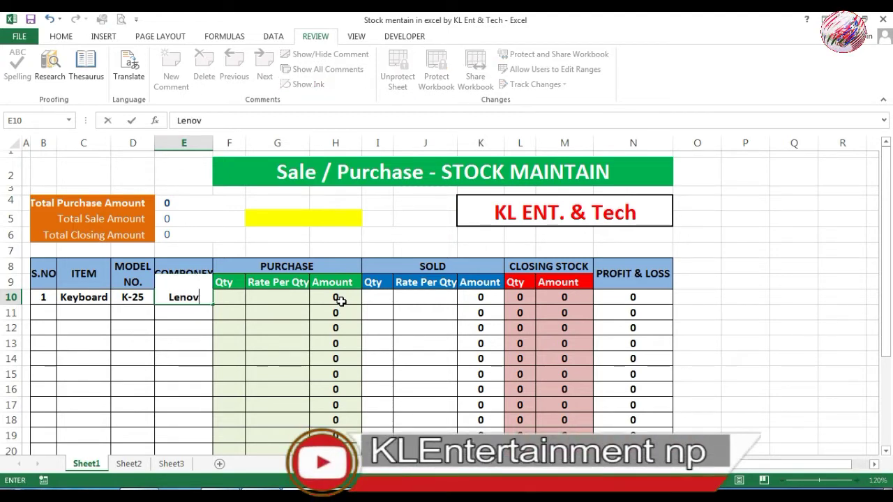
{"action": "key", "text": "Tab"}
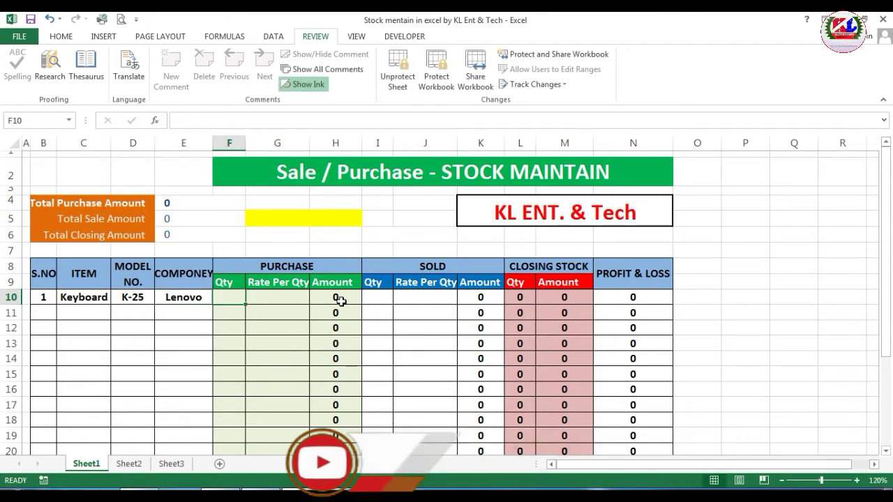
{"action": "type", "text": "200"}
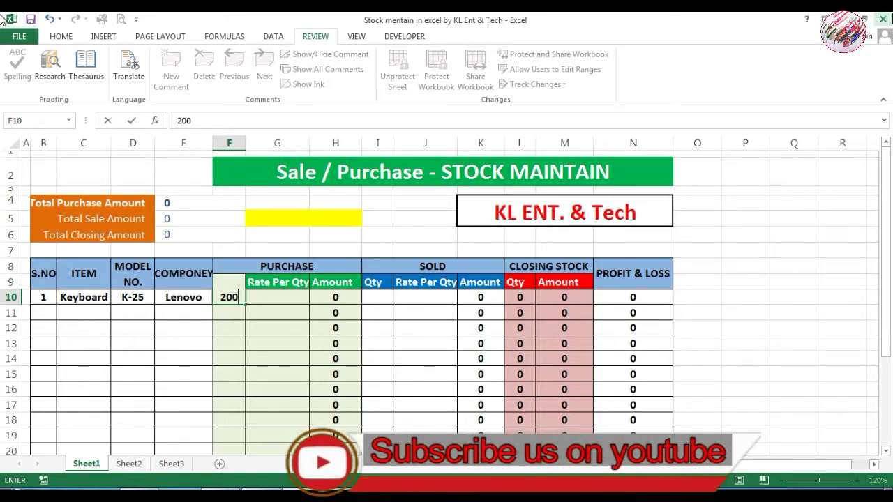
{"action": "key", "text": "Tab"}
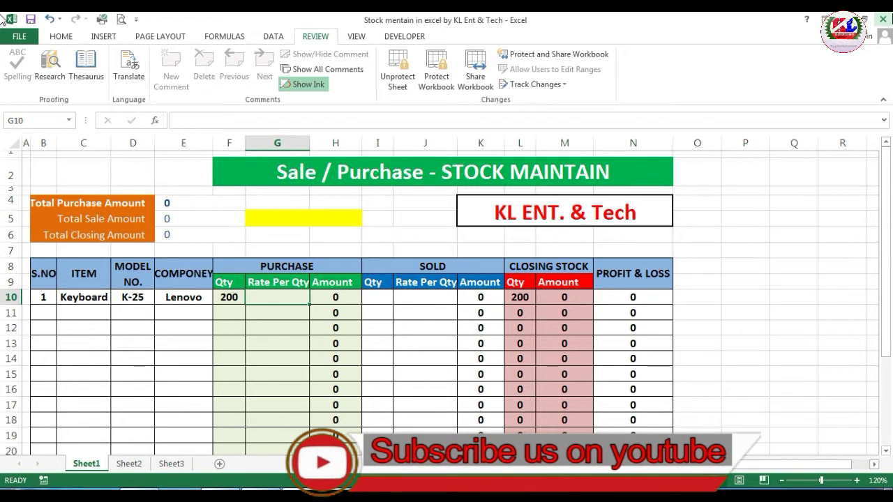
{"action": "type", "text": "5"}
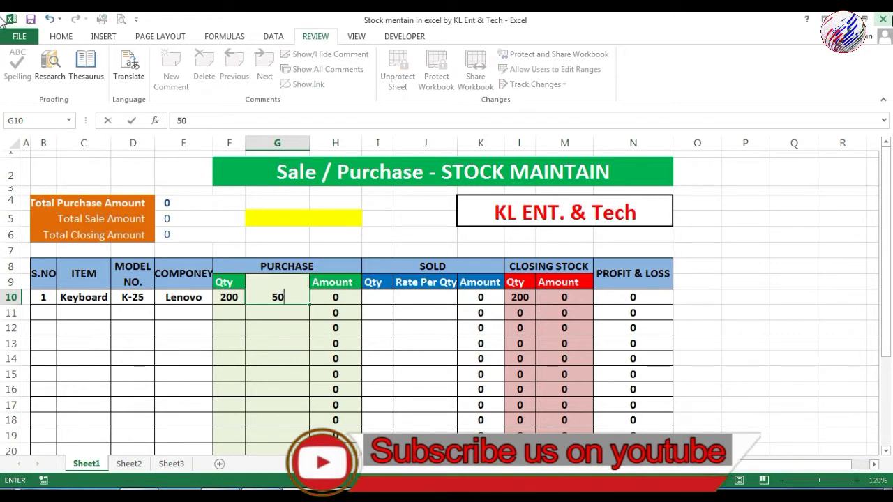
{"action": "type", "text": "0"}
{"action": "key", "text": "Return"}
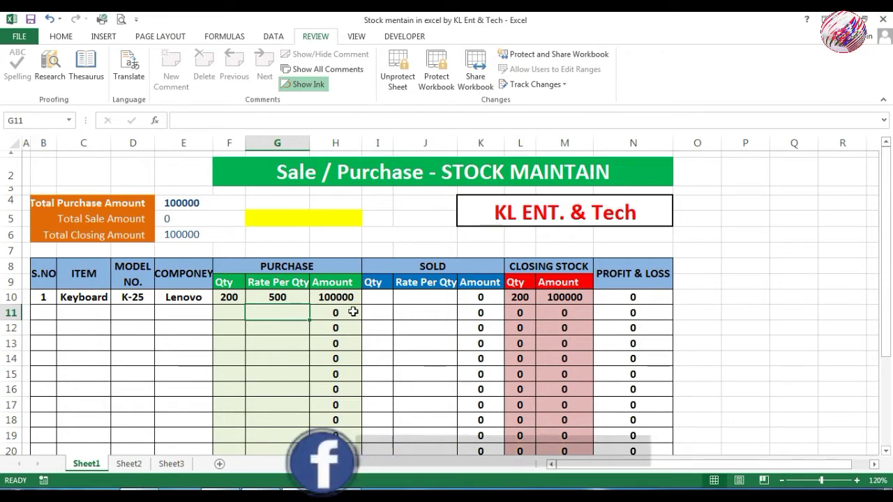
{"action": "left_click", "coordinate": [343, 300]}
- Confirm the H10 Amount is locked, then record a sale of 150 at 600 in row 10
{"action": "double_click", "coordinate": [343, 300]}
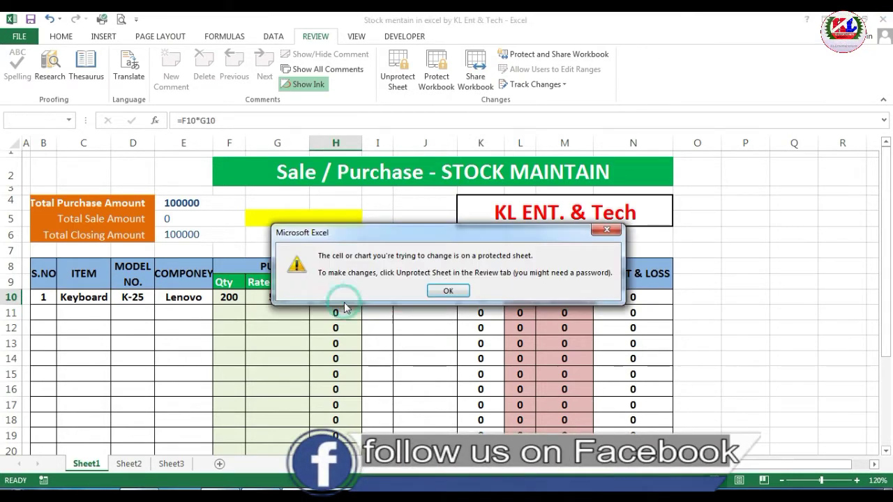
{"action": "left_click", "coordinate": [452, 292]}
{"action": "left_click", "coordinate": [383, 302]}
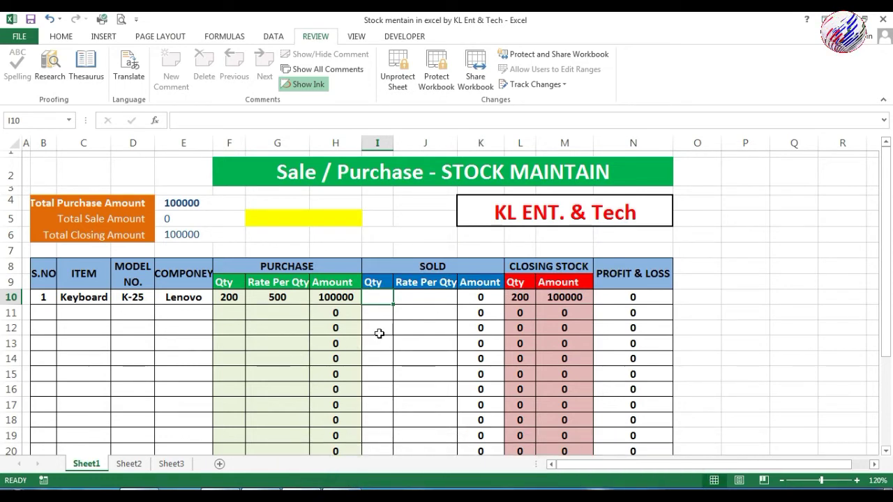
{"action": "type", "text": "150"}
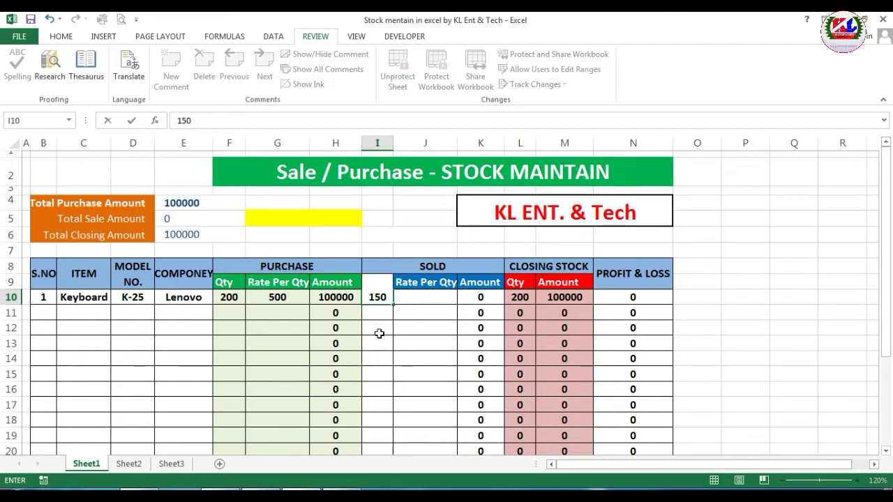
{"action": "key", "text": "Tab"}
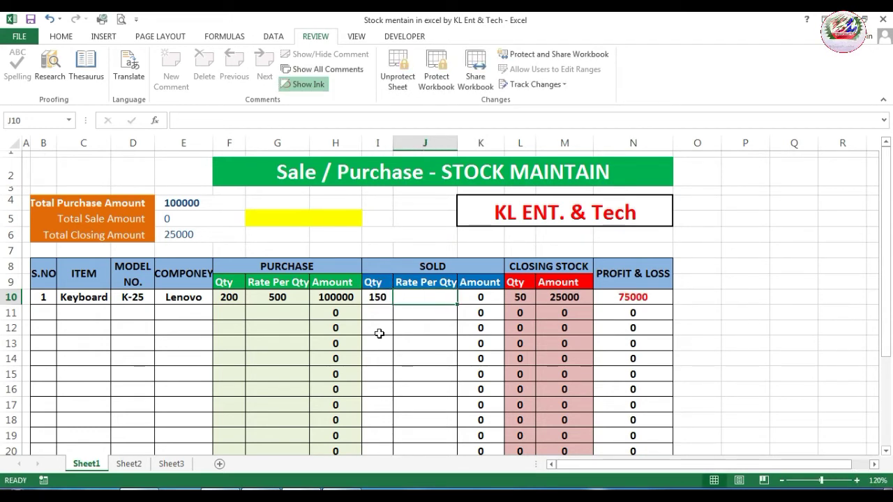
{"action": "type", "text": "5"}
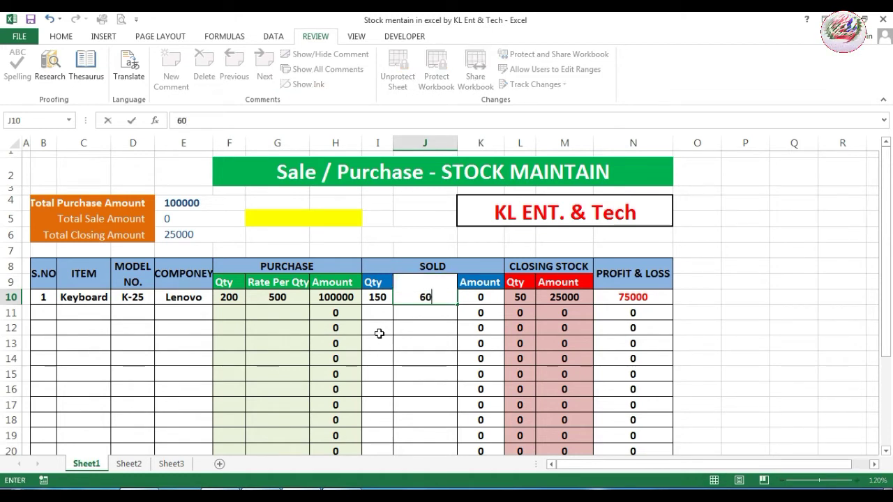
{"action": "type", "text": "0"}
{"action": "key", "text": "Return"}
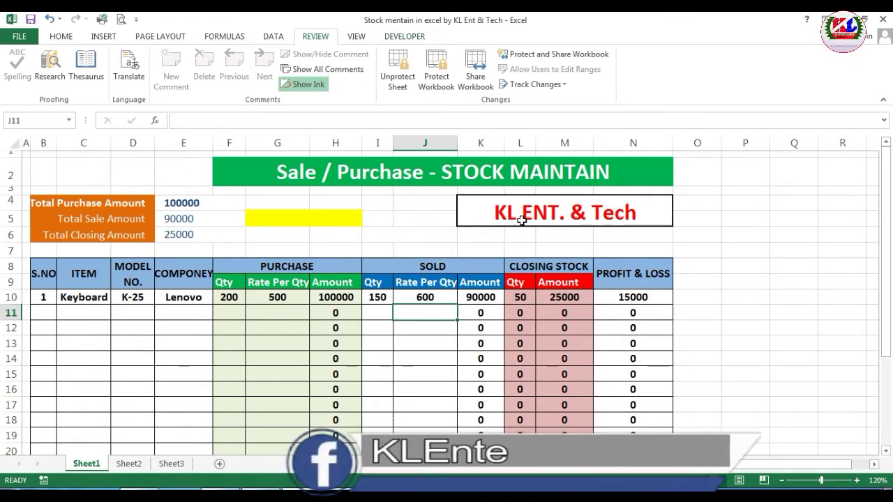
{"action": "left_click", "coordinate": [521, 295]}
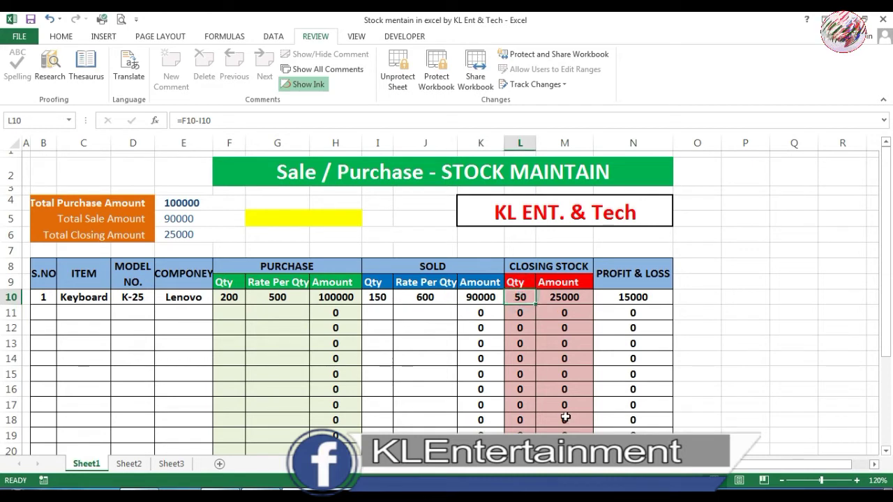
{"action": "left_click", "coordinate": [569, 298]}
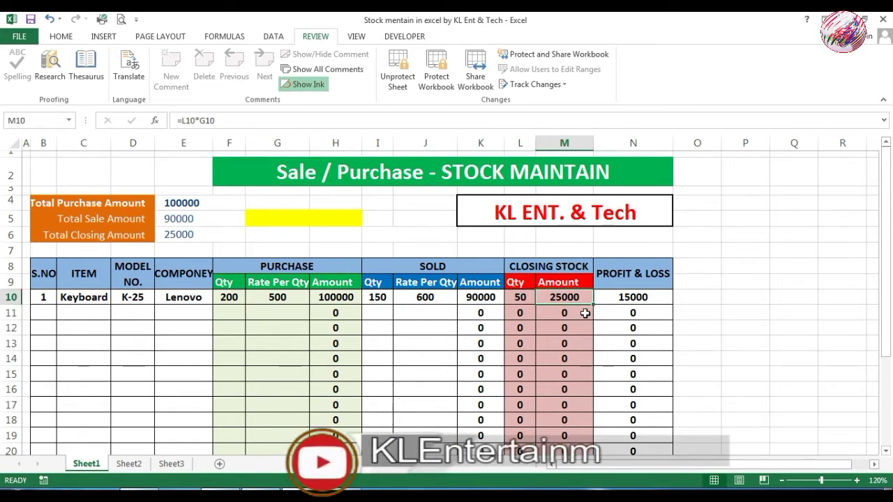
{"action": "left_click", "coordinate": [528, 296]}
{"action": "left_click", "coordinate": [715, 300]}
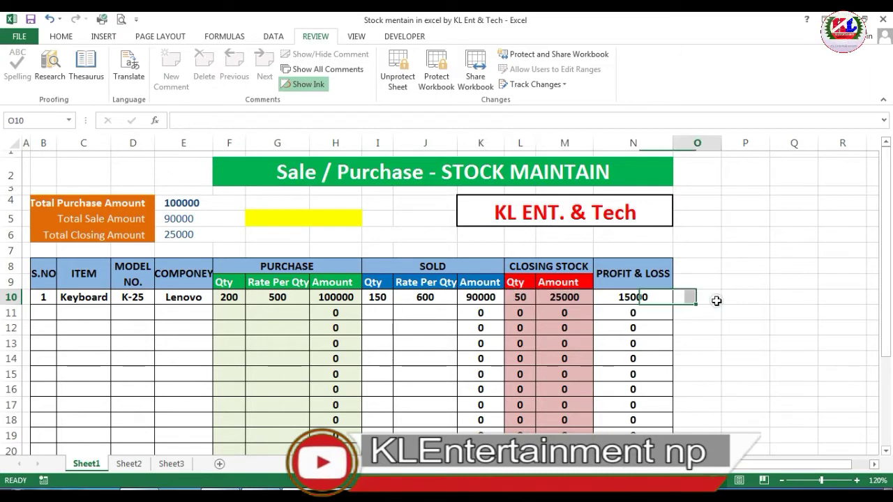
{"action": "left_click_drag", "start_coordinate": [526, 296], "coordinate": [586, 301]}
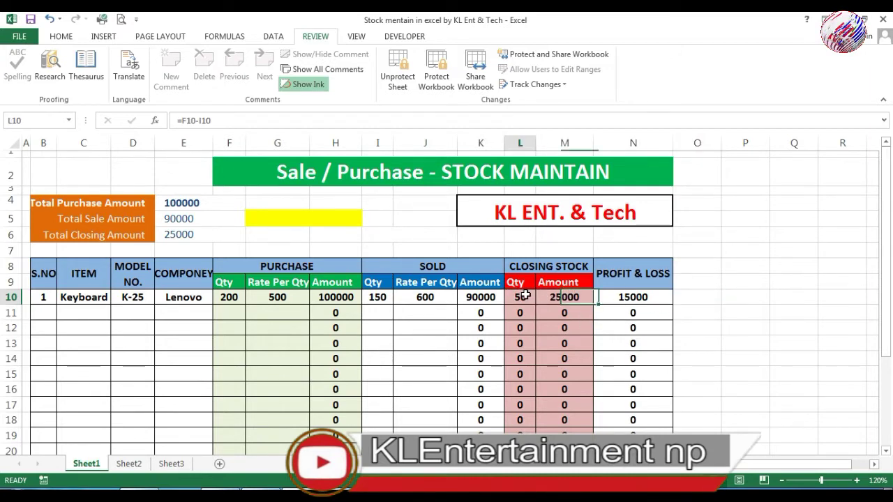
{"action": "left_click", "coordinate": [705, 325]}
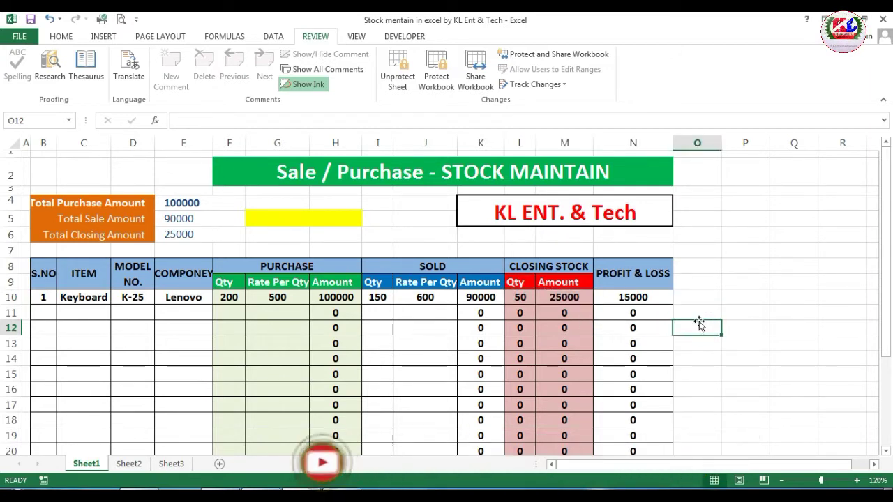
{"action": "left_click", "coordinate": [633, 298]}
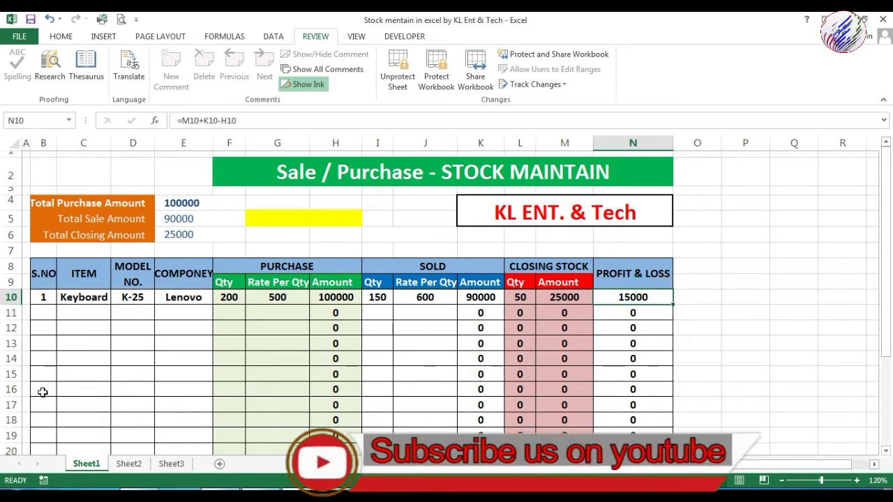
{"action": "left_click", "coordinate": [793, 268]}
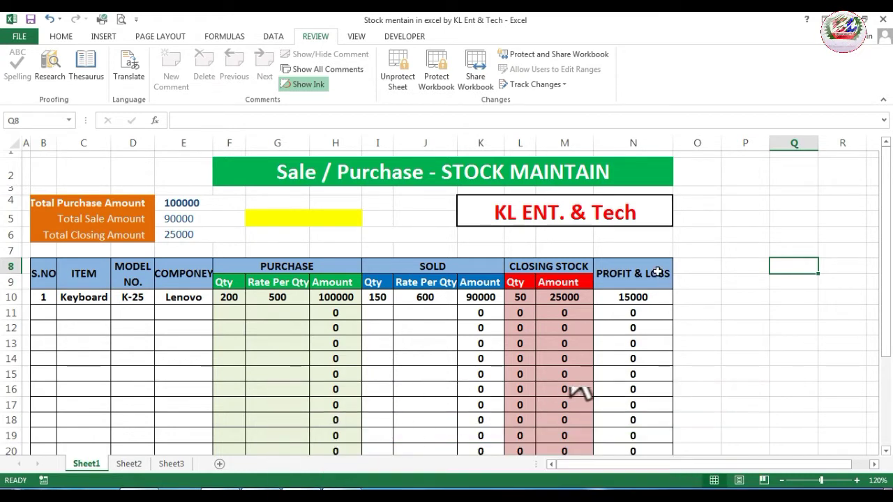
- Enter serial 2, item Mouse, model M.45 and company Dell in row 11
{"action": "left_click", "coordinate": [54, 313]}
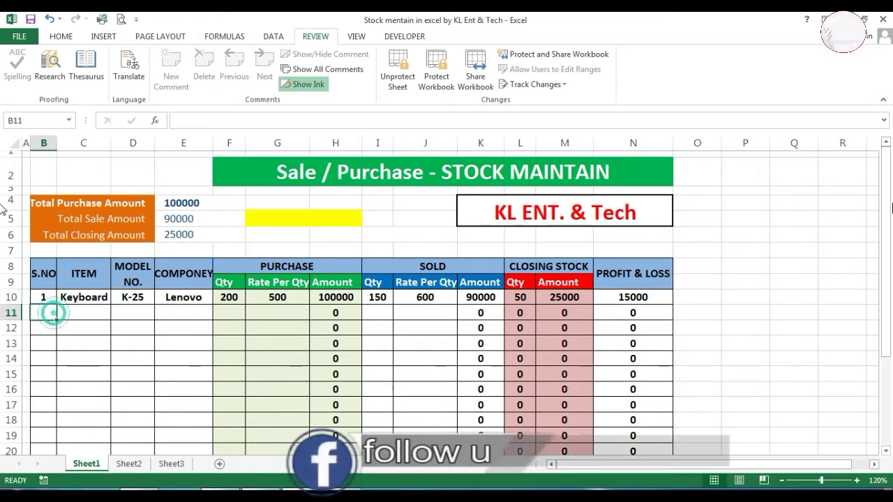
{"action": "type", "text": "2"}
{"action": "key", "text": "Tab"}
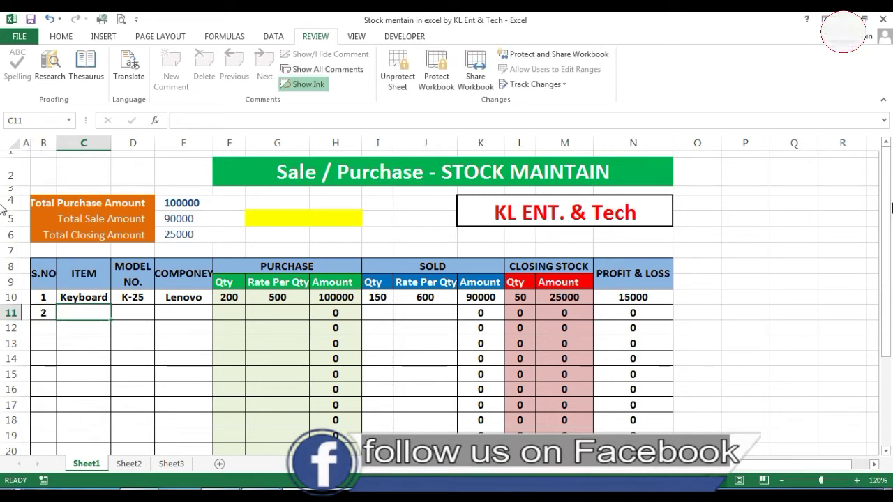
{"action": "type", "text": "M"}
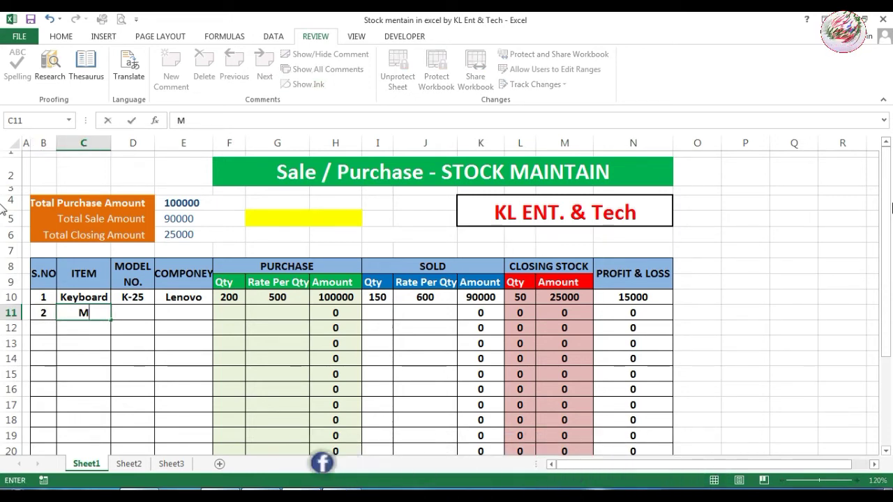
{"action": "type", "text": "ouse"}
{"action": "key", "text": "Tab"}
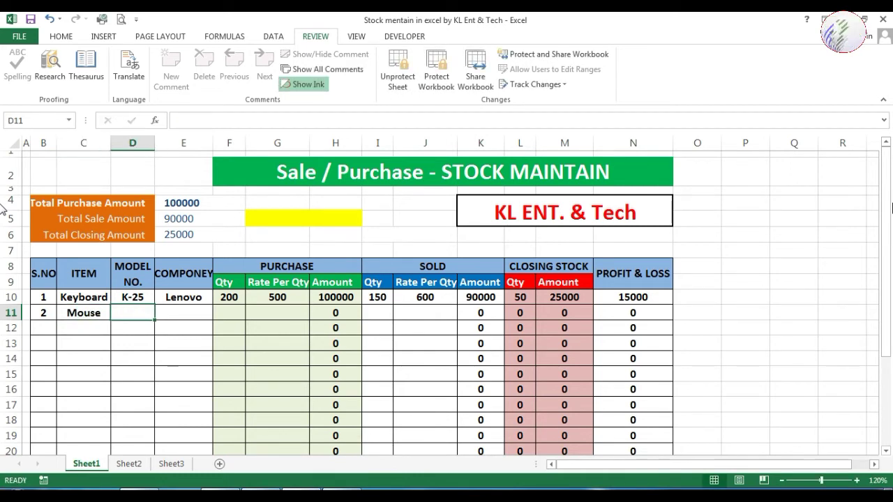
{"action": "type", "text": "MO"}
{"action": "key", "text": "BackSpace"}
{"action": "key", "text": "BackSpace"}
{"action": "key", "text": "BackSpace"}
{"action": "type", "text": ".4"}
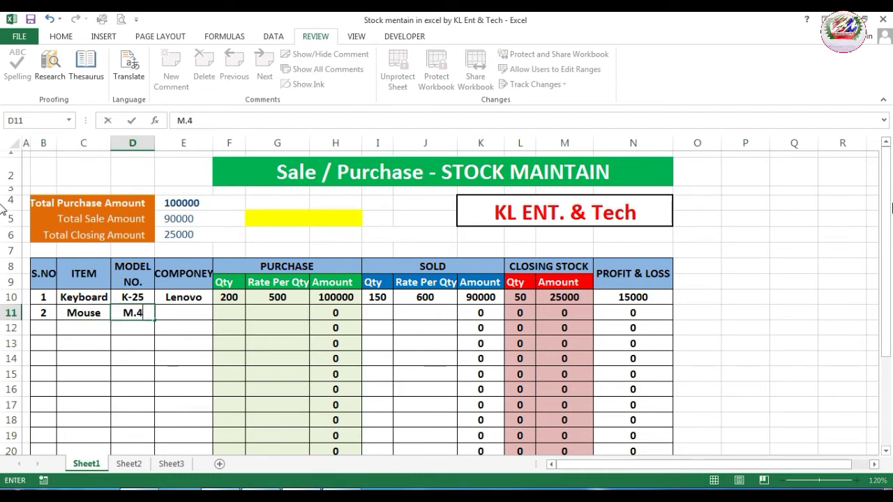
{"action": "type", "text": "5"}
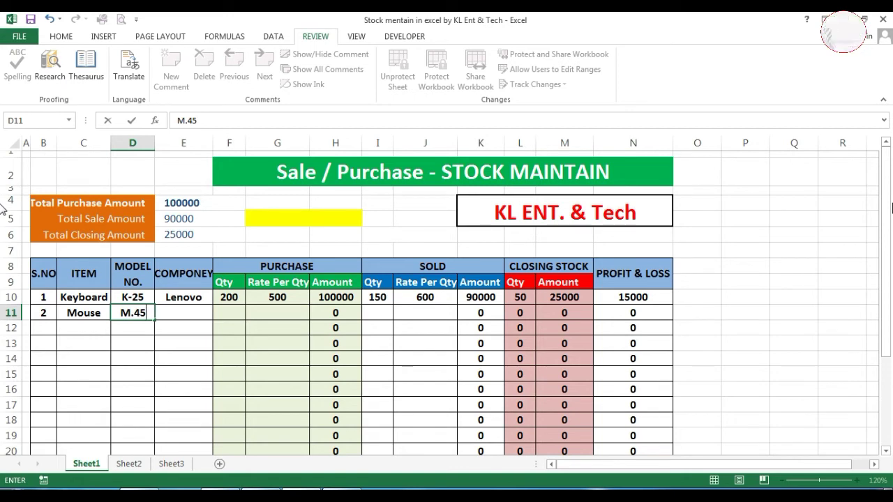
{"action": "key", "text": "Tab"}
{"action": "type", "text": "D"}
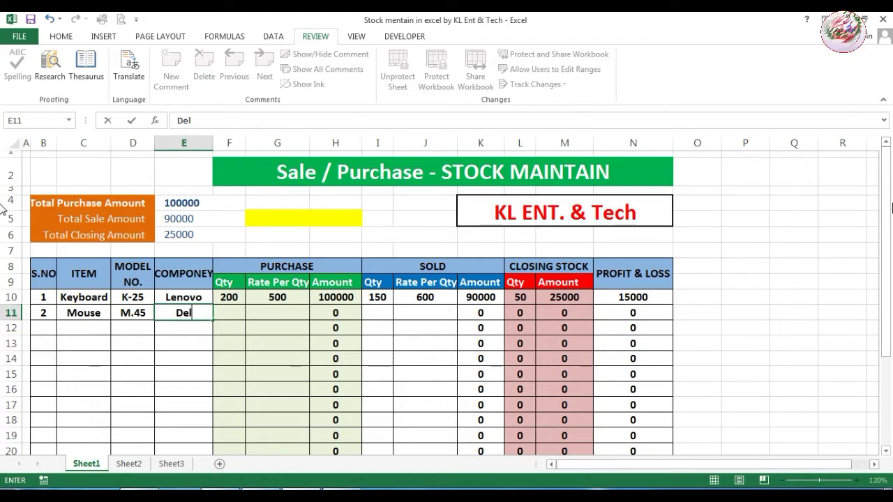
{"action": "key", "text": "Tab"}
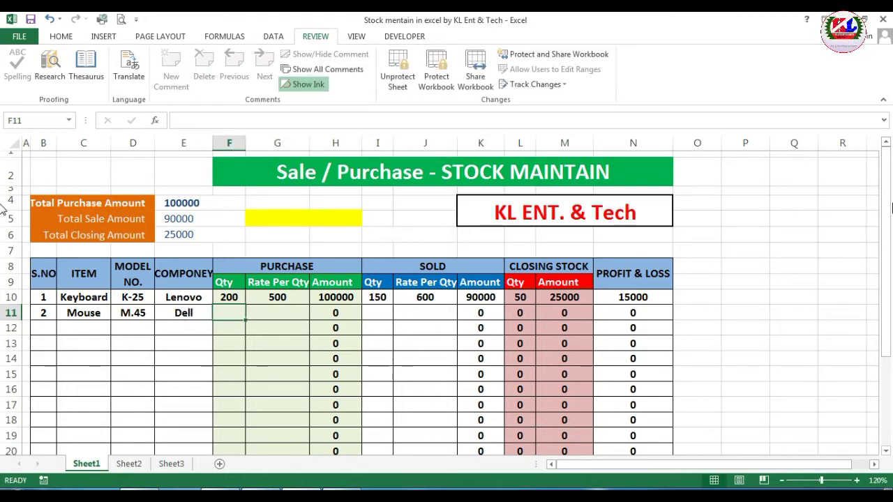
- Record purchase of 200 at 300 and a sale of 150 at 150 for the Mouse
{"action": "type", "text": "200"}
{"action": "key", "text": "Tab"}
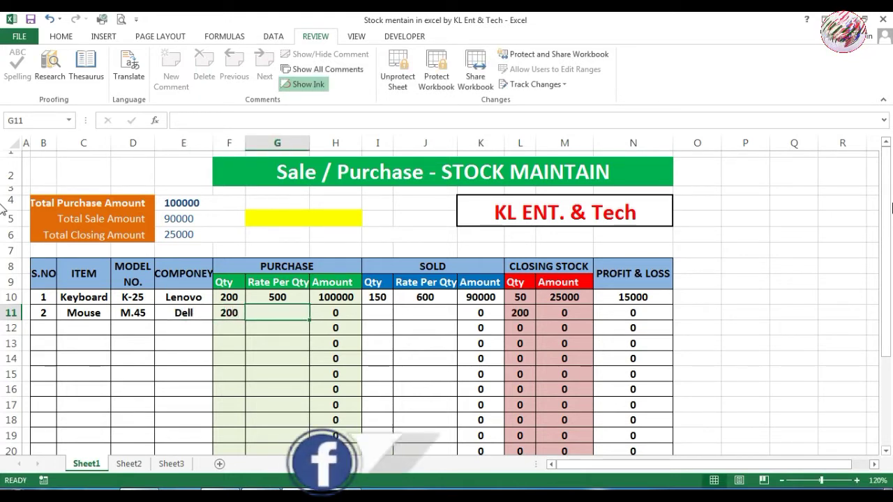
{"action": "type", "text": "300"}
{"action": "key", "text": "Tab"}
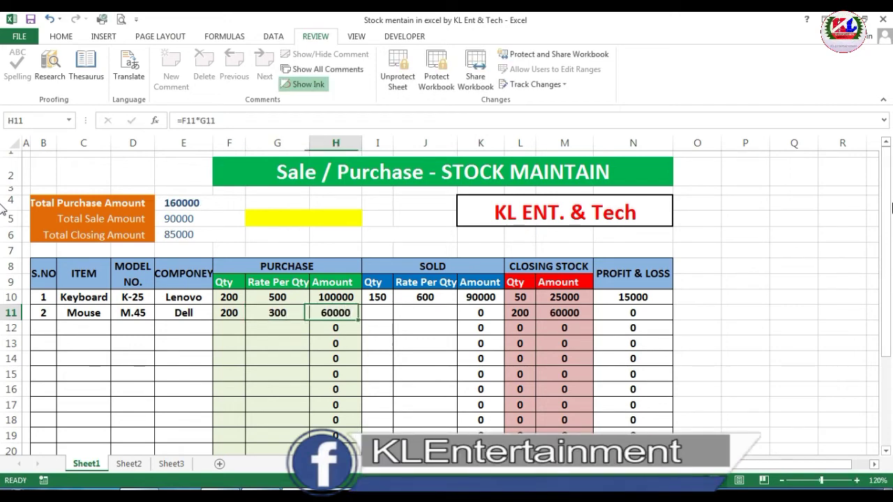
{"action": "key", "text": "Tab"}
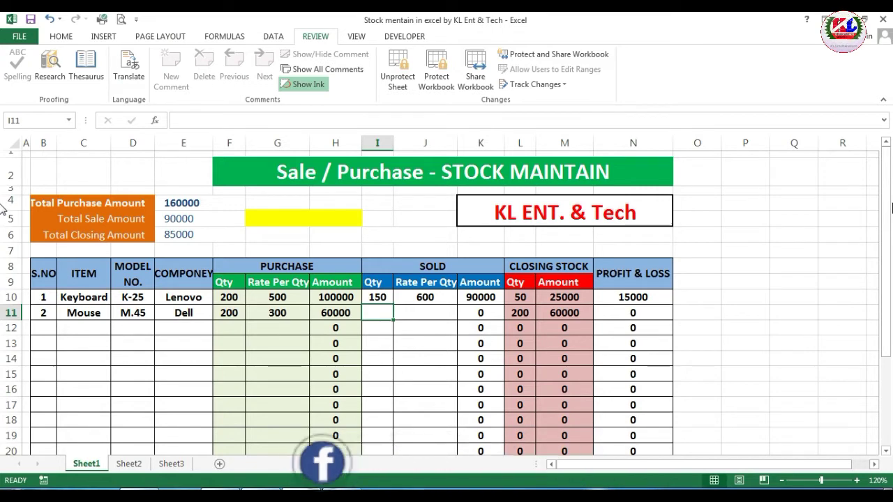
{"action": "type", "text": "150"}
{"action": "key", "text": "Tab"}
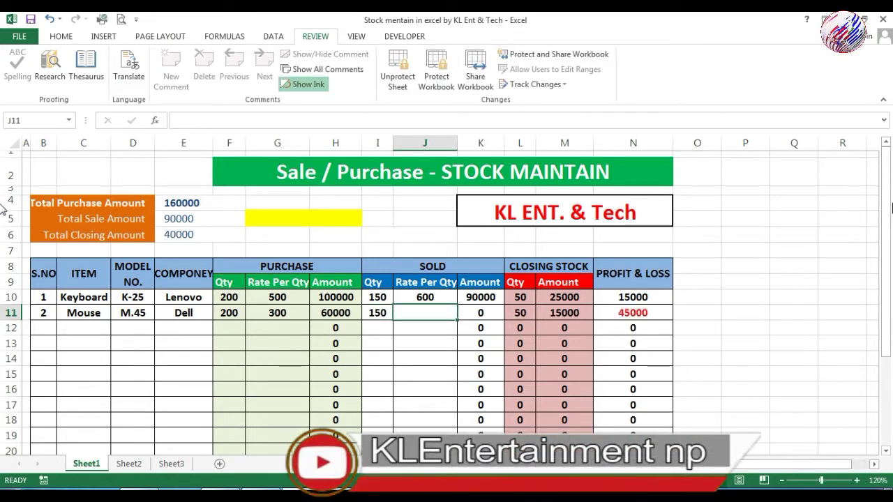
{"action": "type", "text": "4"}
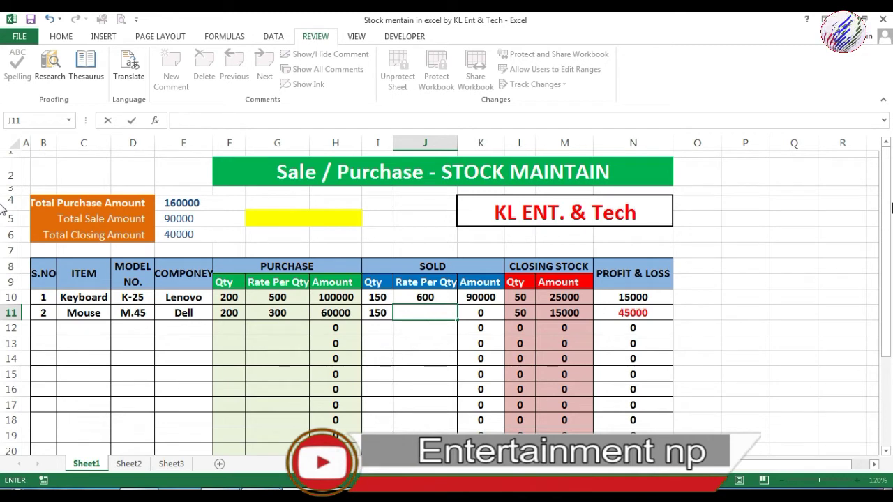
{"action": "type", "text": "1"}
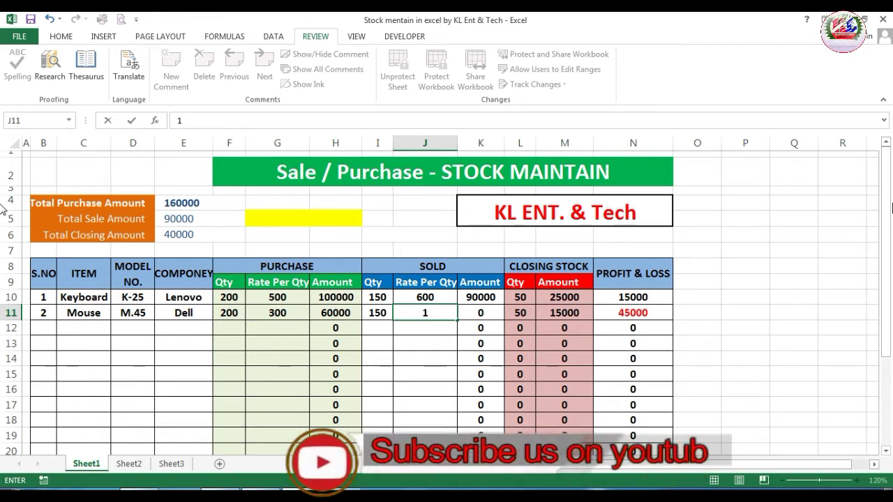
{"action": "type", "text": "50"}
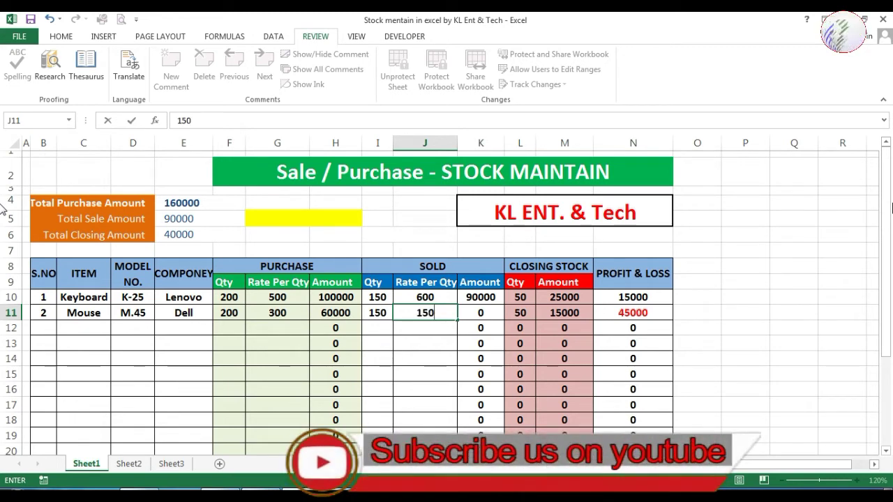
{"action": "key", "text": "Return"}
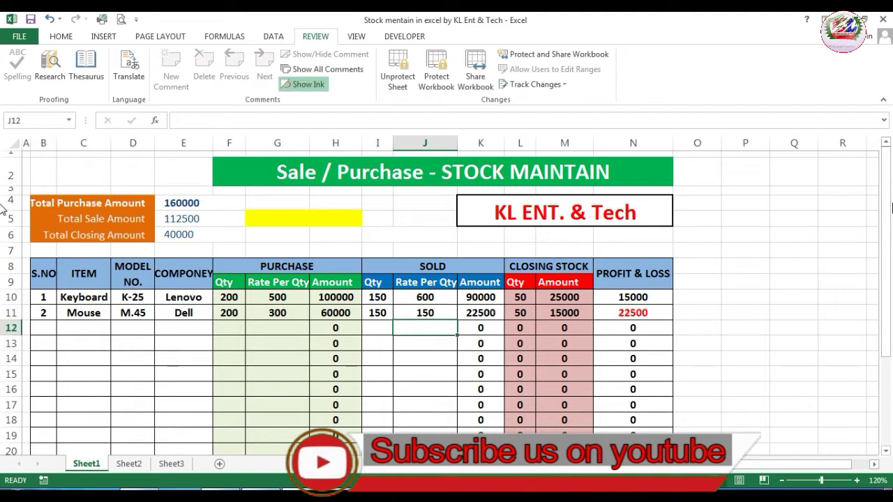
- Change the Mouse sold rate in J11 to 200, then to 330
{"action": "left_click", "coordinate": [635, 313]}
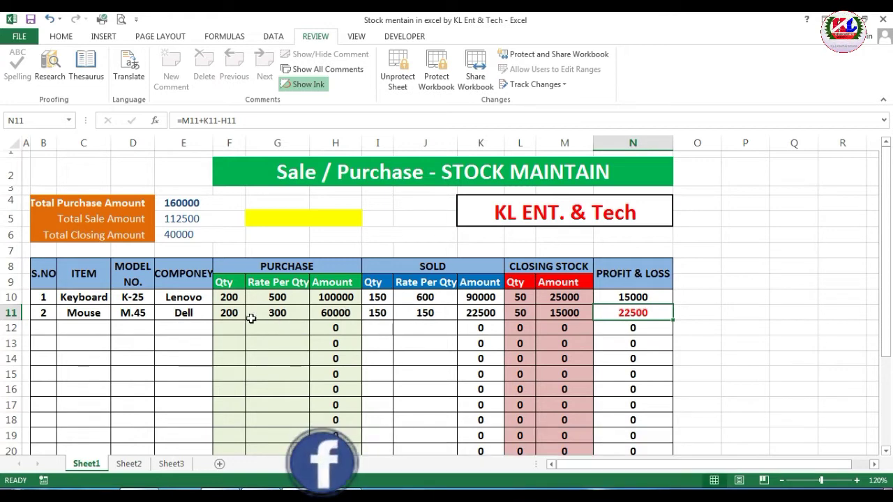
{"action": "left_click", "coordinate": [225, 312]}
{"action": "left_click", "coordinate": [431, 312]}
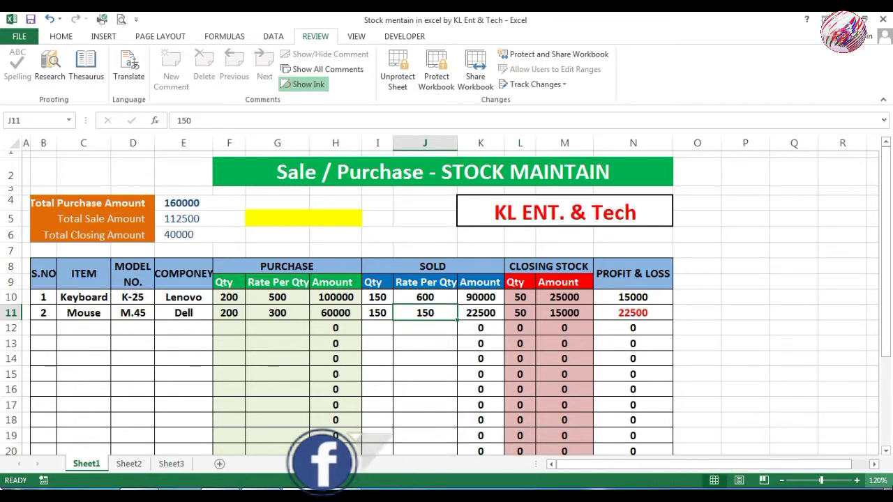
{"action": "type", "text": "200"}
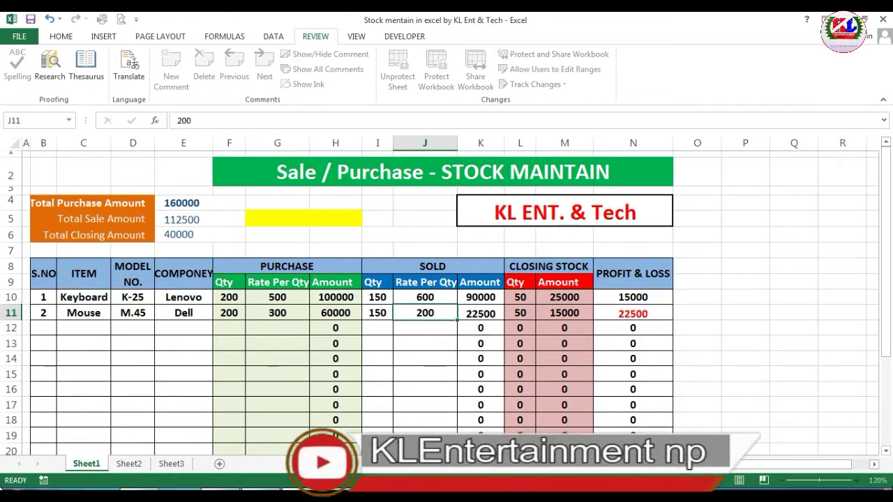
{"action": "key", "text": "Return"}
{"action": "left_click", "coordinate": [425, 313]}
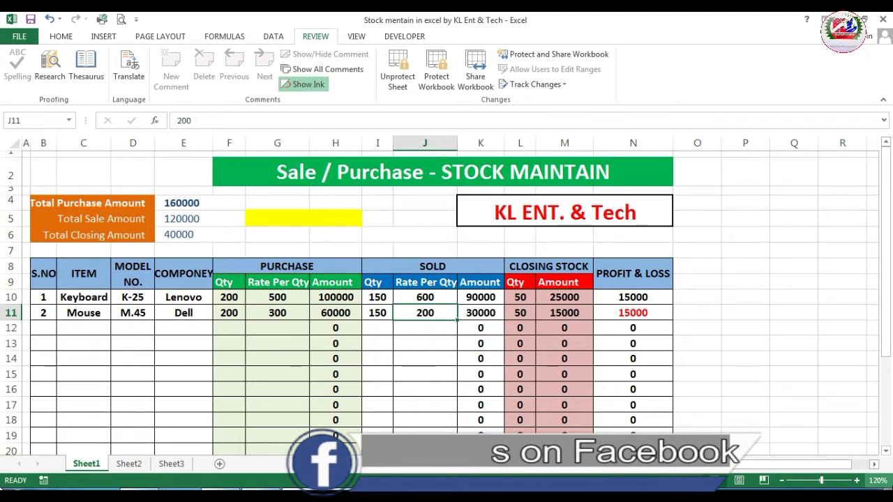
{"action": "type", "text": "330"}
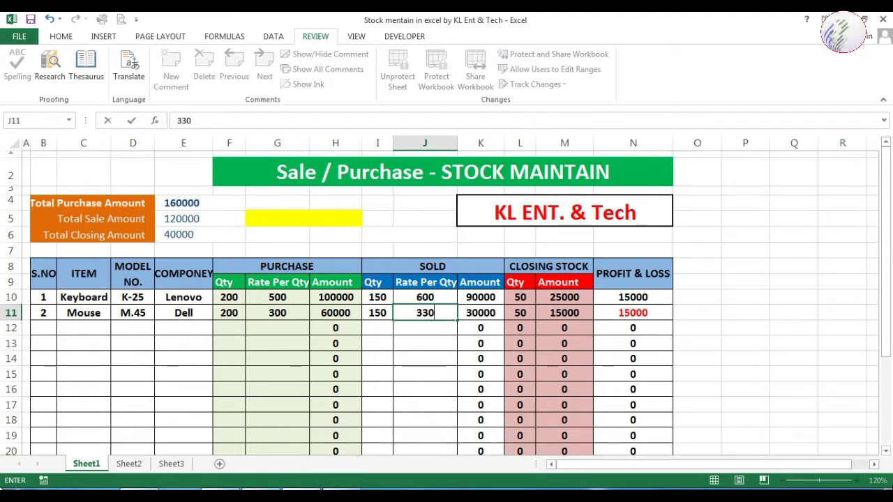
{"action": "key", "text": "Return"}
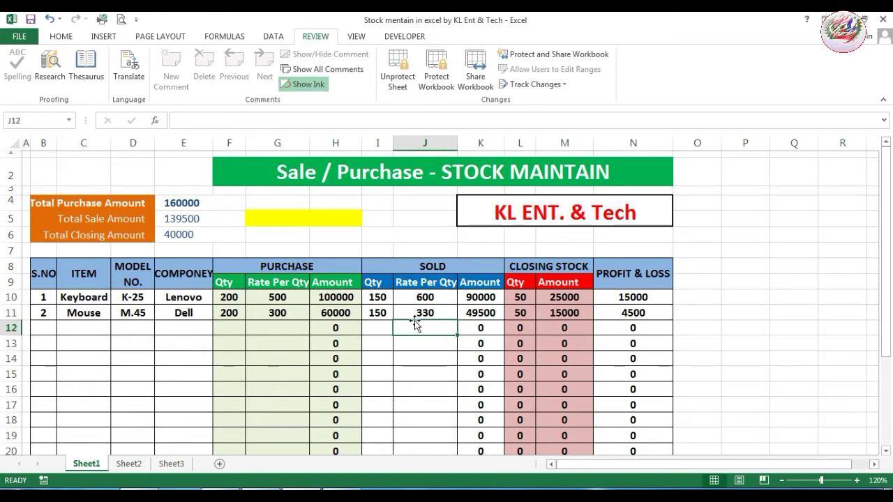
{"action": "left_click", "coordinate": [665, 309]}
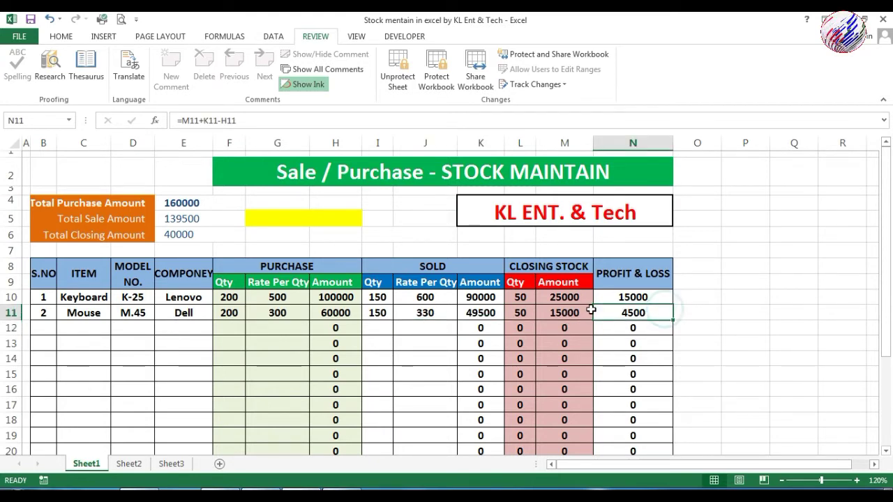
{"action": "left_click", "coordinate": [529, 316]}
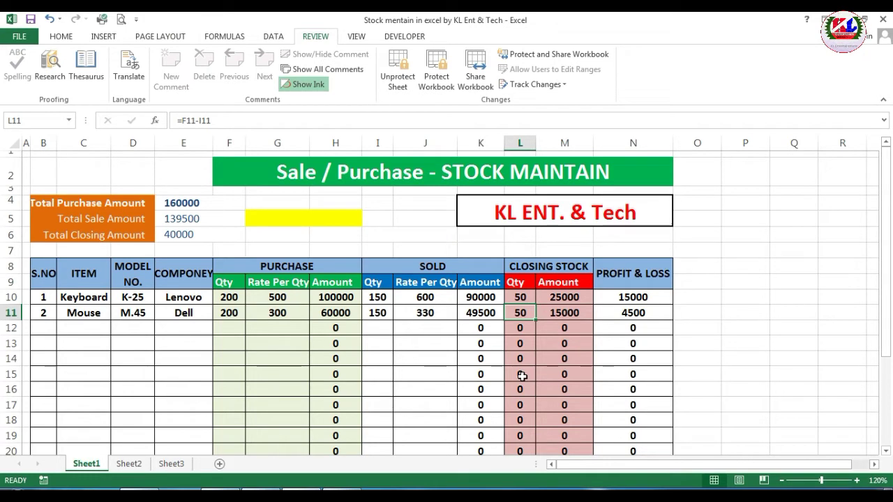
{"action": "left_click", "coordinate": [572, 314]}
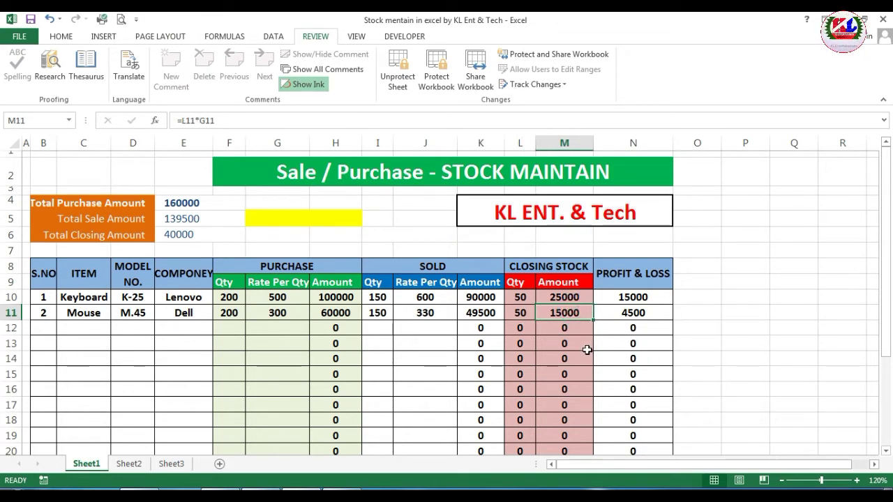
{"action": "scroll", "coordinate": [587, 351], "scroll_direction": "down", "scroll_amount": 3}
{"action": "scroll", "coordinate": [552, 374], "scroll_direction": "up", "scroll_amount": 3}
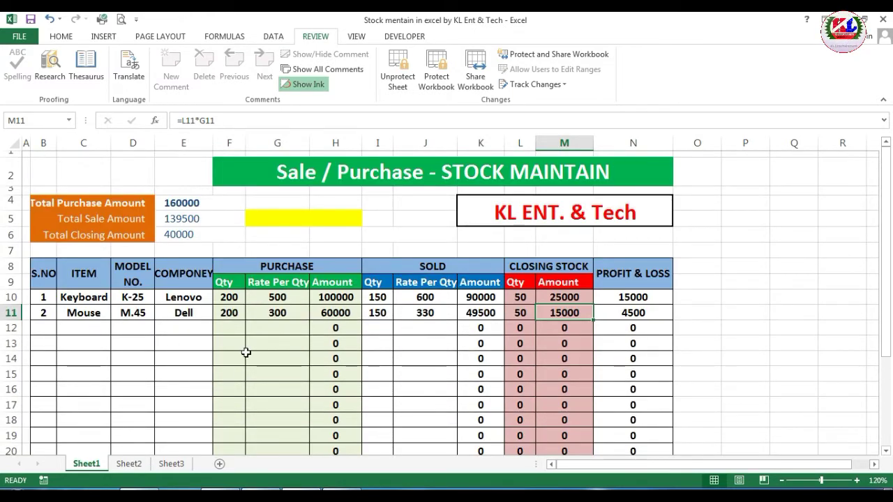
{"action": "left_click_drag", "start_coordinate": [231, 283], "coordinate": [333, 357]}
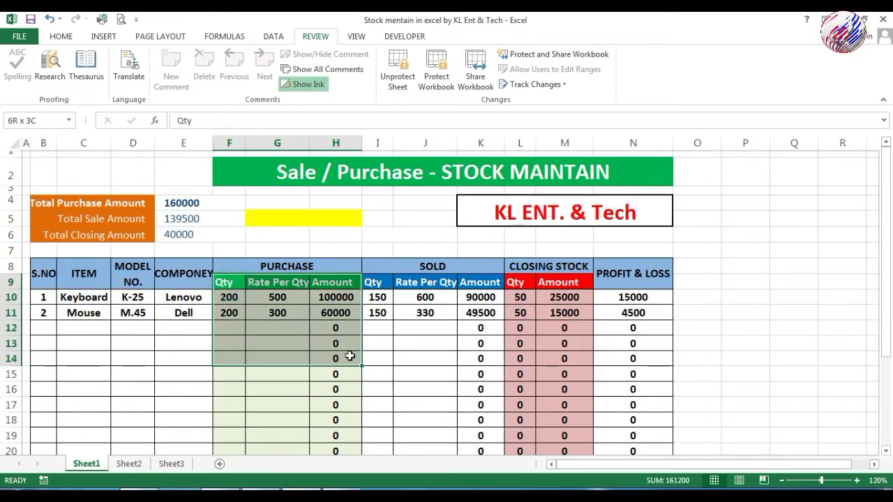
{"action": "left_click", "coordinate": [177, 217]}
{"action": "scroll", "coordinate": [442, 358], "scroll_direction": "down", "scroll_amount": 2}
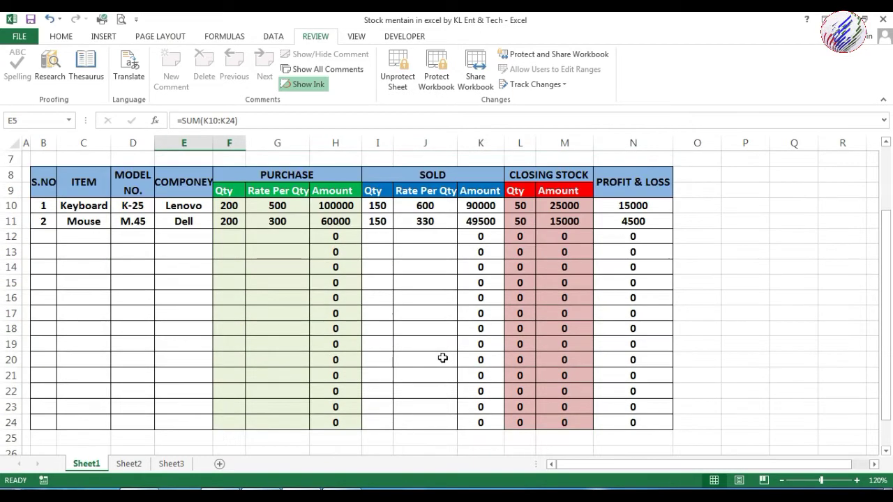
{"action": "scroll", "coordinate": [588, 409], "scroll_direction": "up", "scroll_amount": 2}
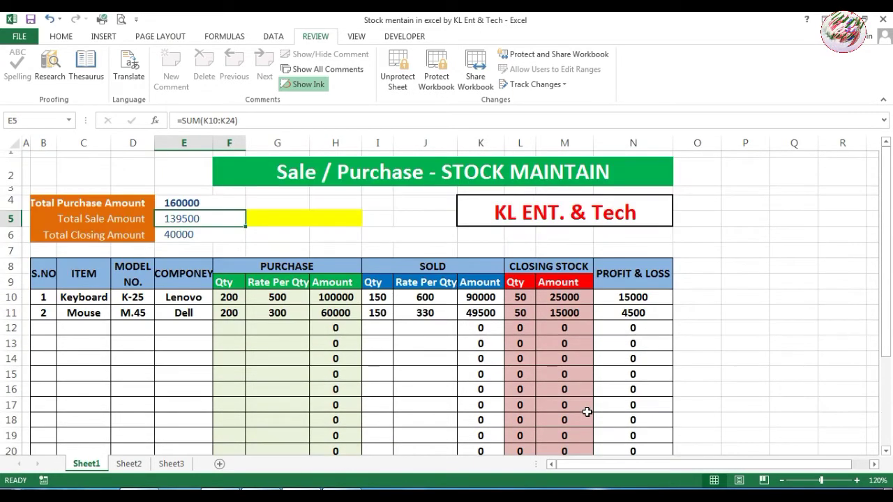
{"action": "double_click", "coordinate": [346, 316]}
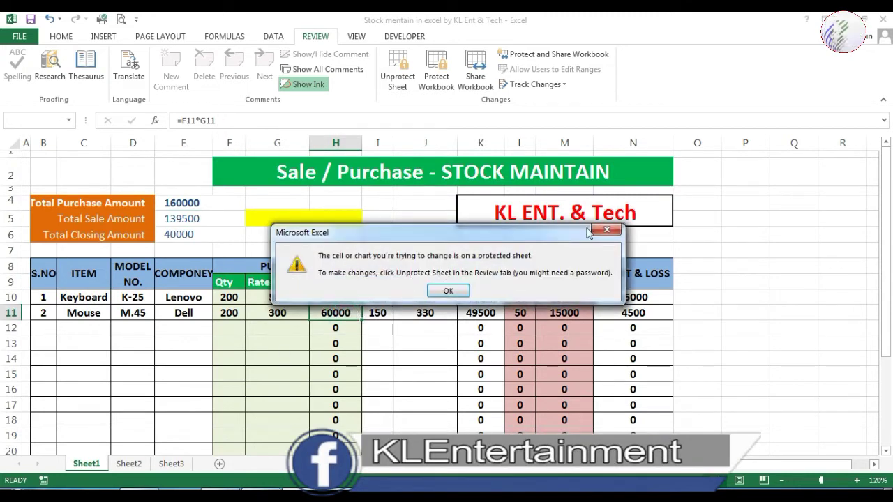
{"action": "left_click", "coordinate": [606, 232]}
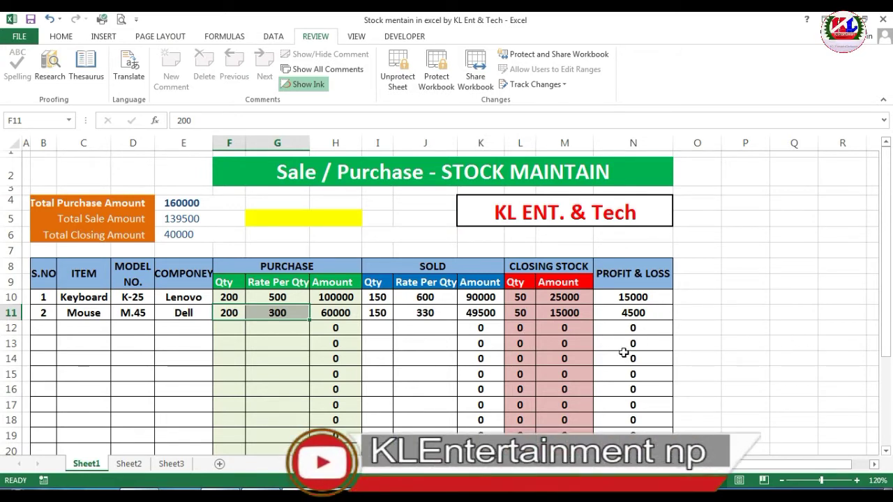
{"action": "left_click", "coordinate": [811, 327]}
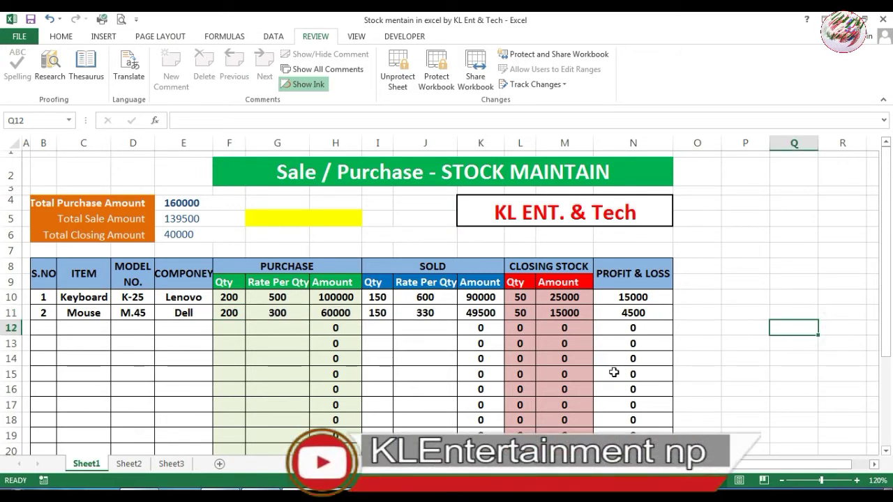
{"action": "left_click", "coordinate": [184, 203]}
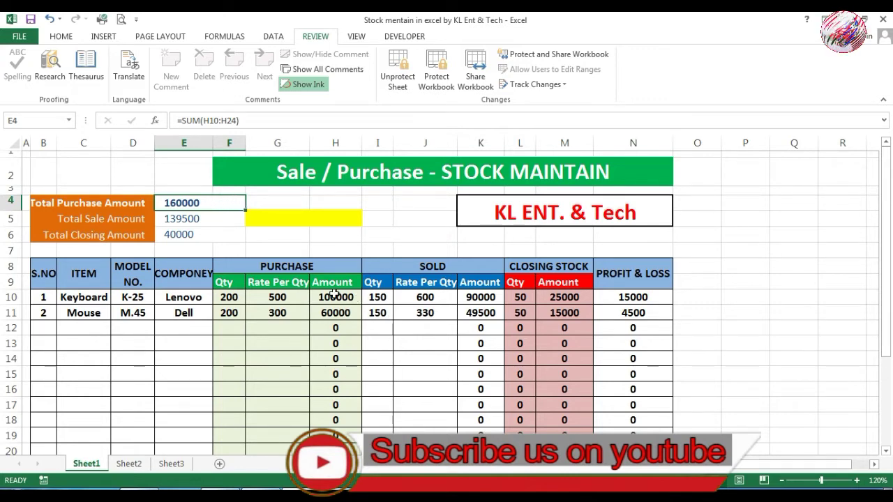
{"action": "left_click", "coordinate": [336, 297]}
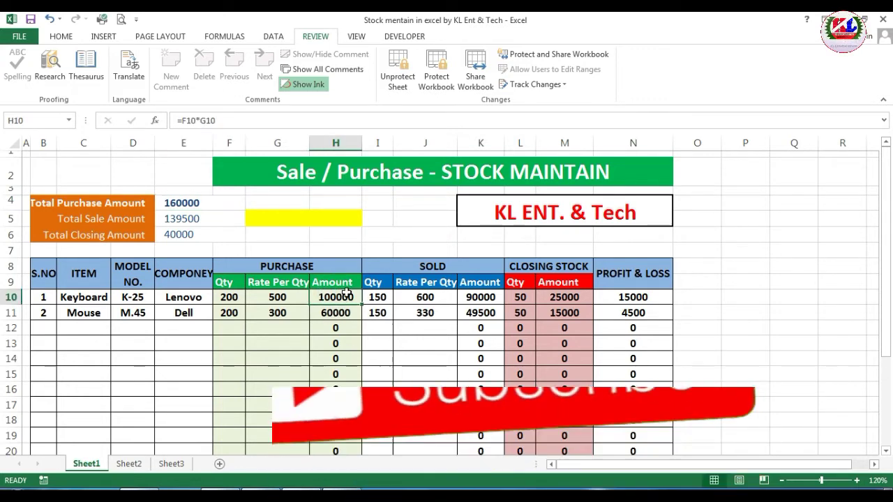
{"action": "left_click_drag", "start_coordinate": [343, 299], "coordinate": [336, 313]}
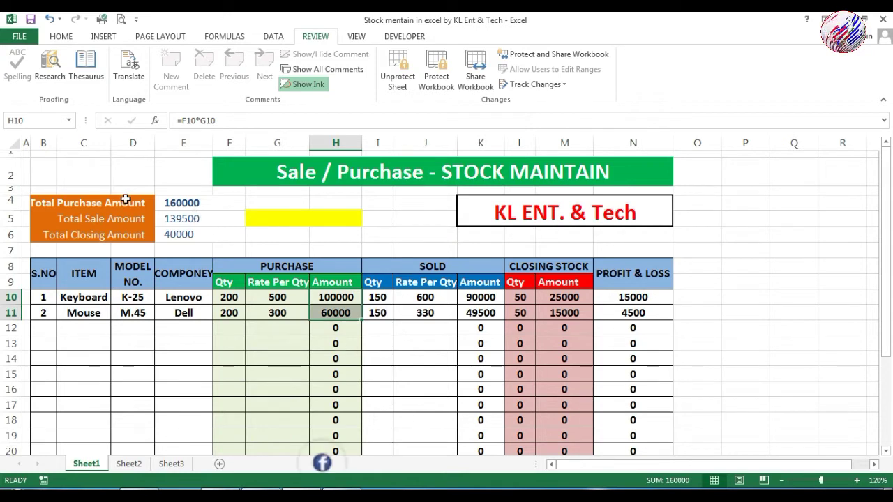
{"action": "left_click", "coordinate": [175, 219]}
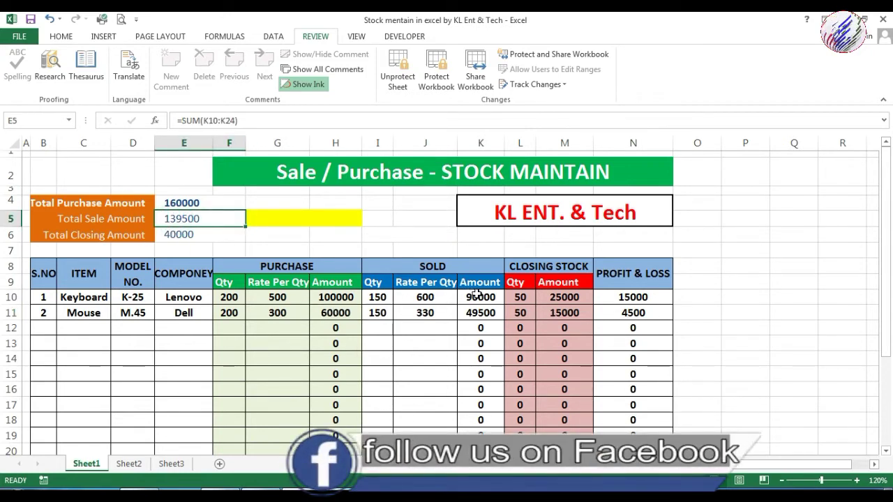
{"action": "left_click", "coordinate": [208, 219]}
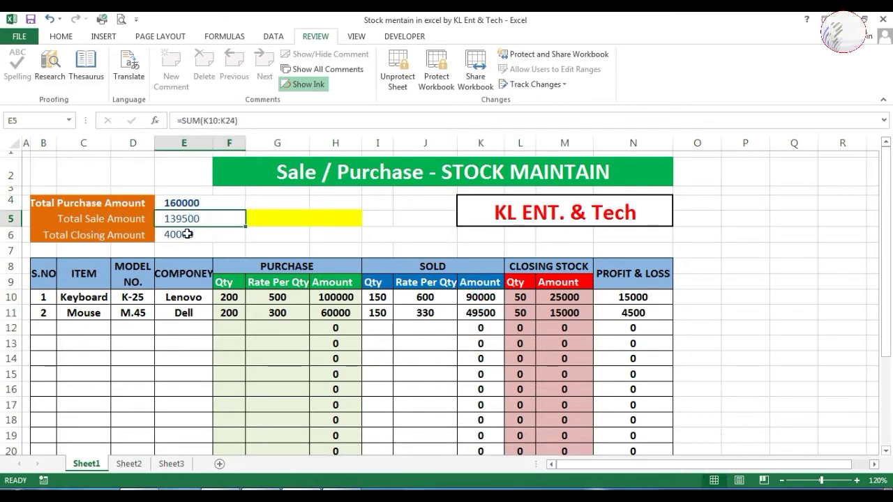
{"action": "left_click", "coordinate": [187, 234]}
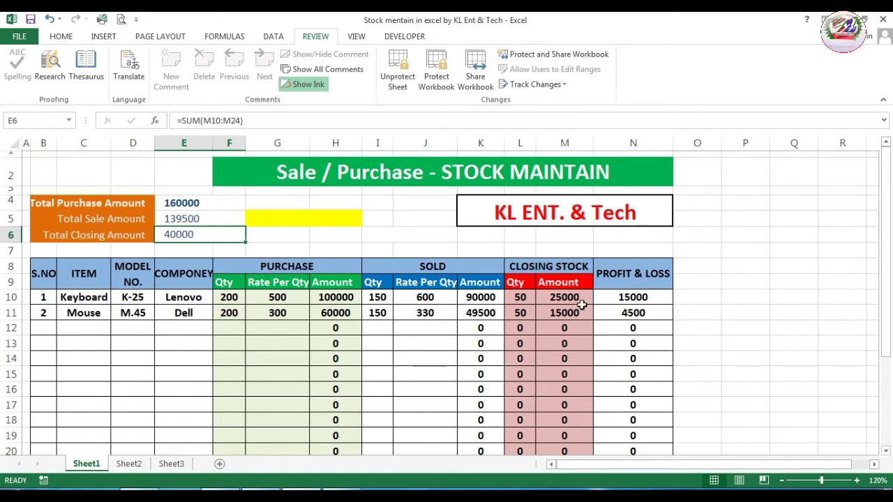
{"action": "left_click_drag", "start_coordinate": [577, 298], "coordinate": [573, 375]}
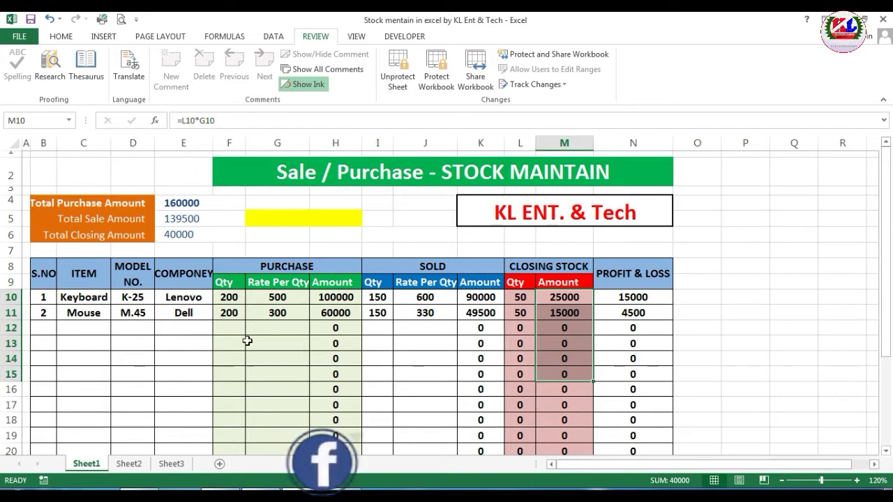
- On Sheet2, delete the contents of the stock table's rows 10 to 24 (B10:N24)
{"action": "left_click", "coordinate": [128, 464]}
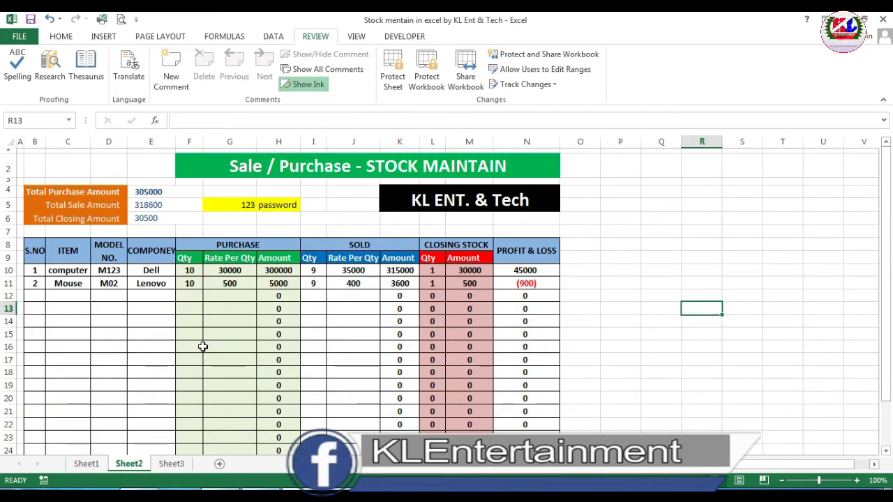
{"action": "left_click_drag", "start_coordinate": [70, 271], "coordinate": [510, 294]}
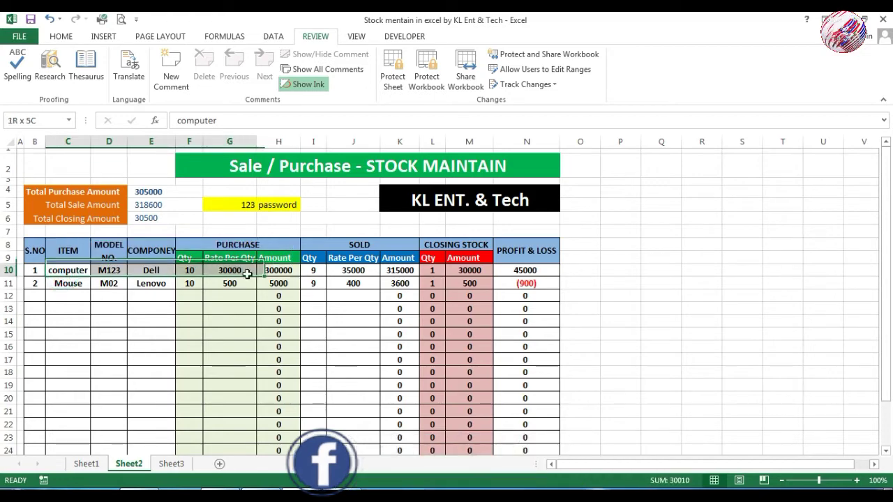
{"action": "key", "text": "Delete"}
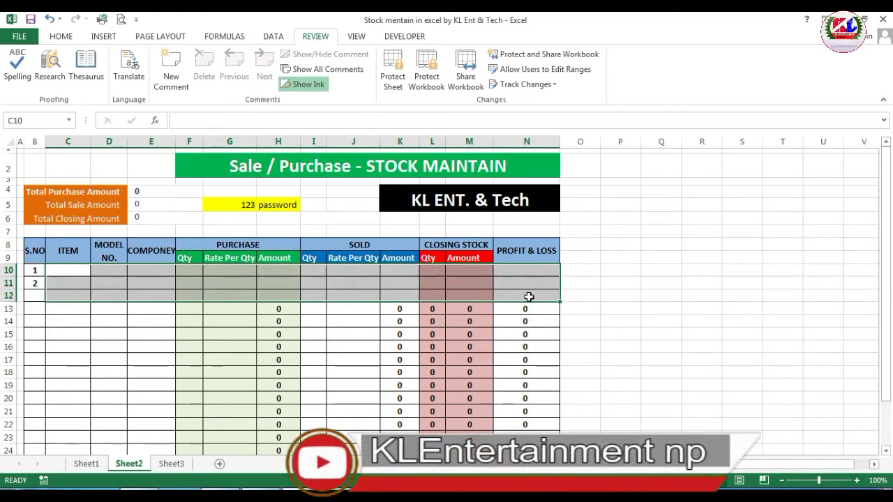
{"action": "left_click_drag", "start_coordinate": [35, 272], "coordinate": [541, 404]}
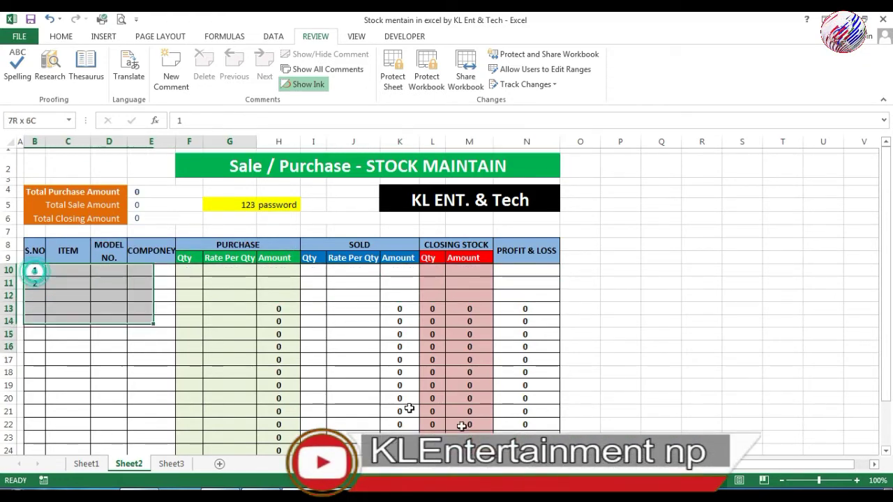
{"action": "key", "text": "Delete"}
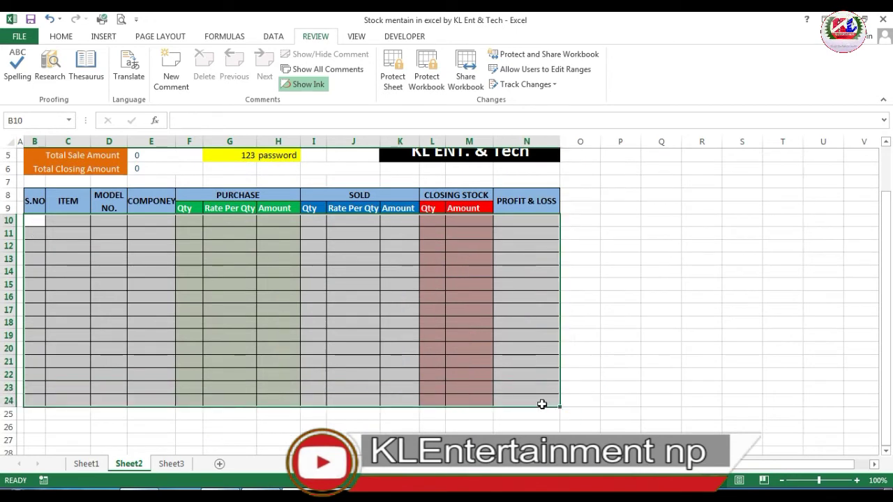
{"action": "scroll", "coordinate": [540, 397], "scroll_direction": "up", "scroll_amount": 2}
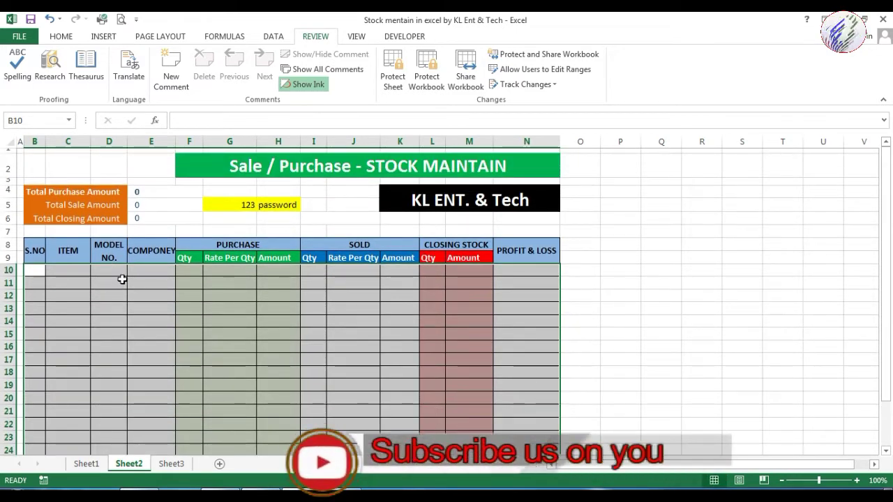
{"action": "left_click", "coordinate": [31, 270]}
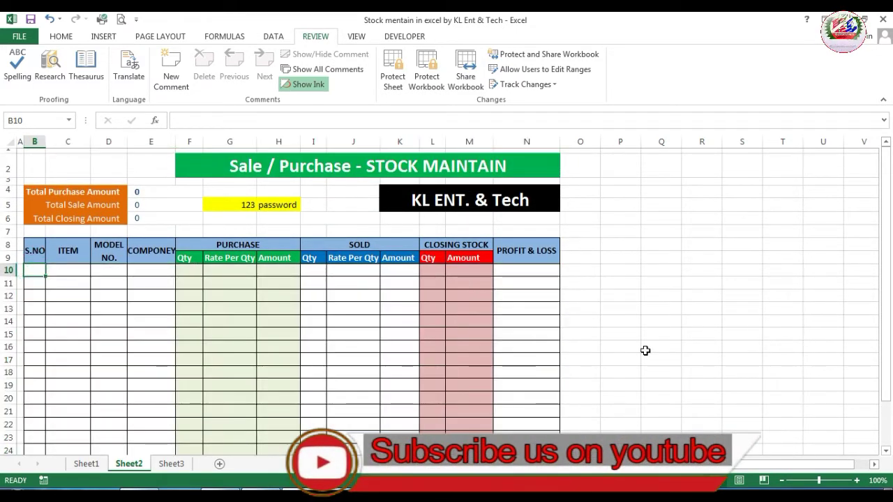
- Enter serial 1, item Keyboard and model M25 in row 10
{"action": "type", "text": "1"}
{"action": "key", "text": "Tab"}
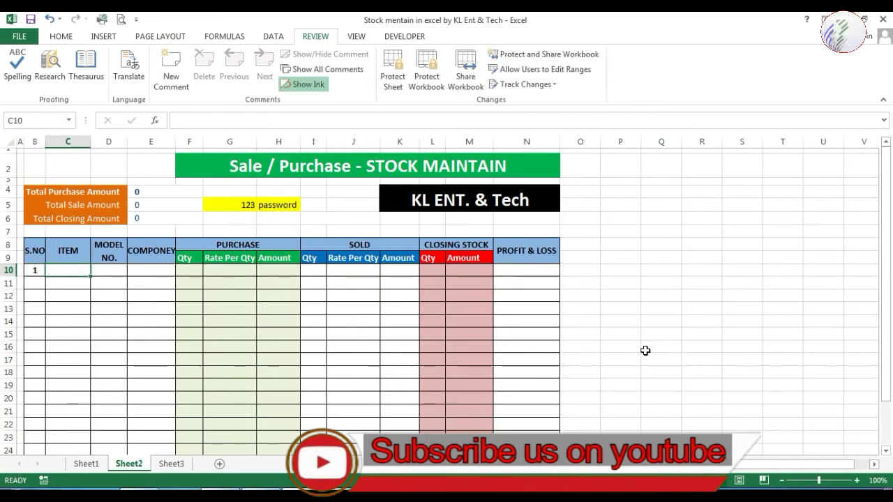
{"action": "type", "text": "Keybo"}
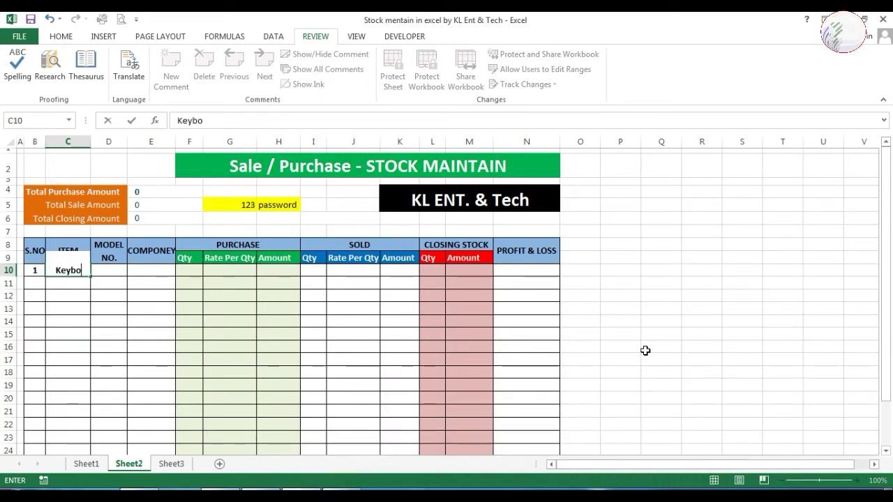
{"action": "type", "text": "ard"}
{"action": "key", "text": "Tab"}
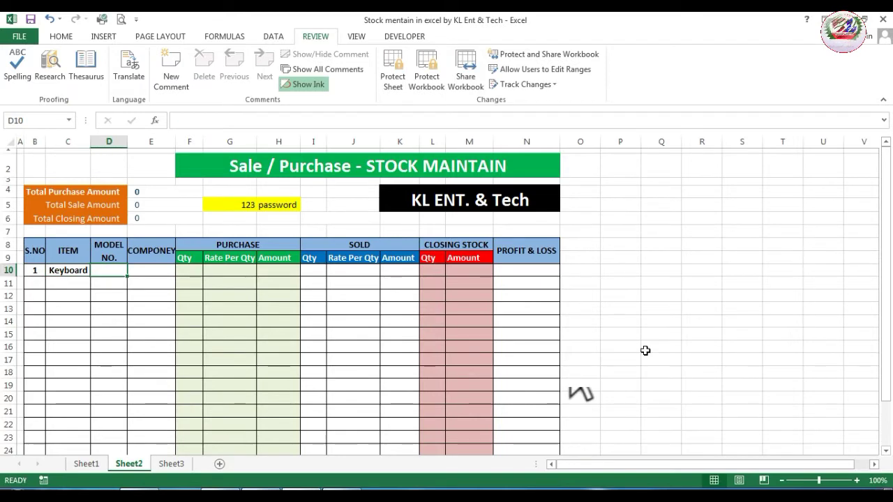
{"action": "type", "text": "M"}
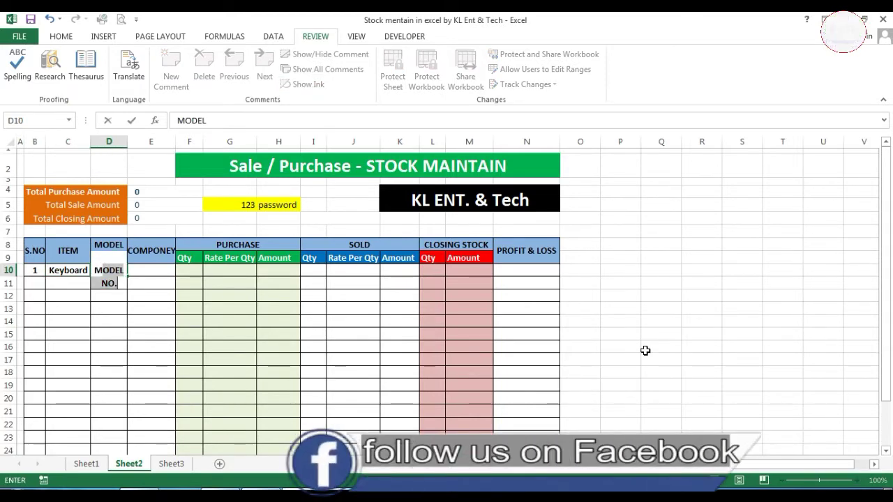
{"action": "type", "text": "25"}
{"action": "key", "text": "Tab"}
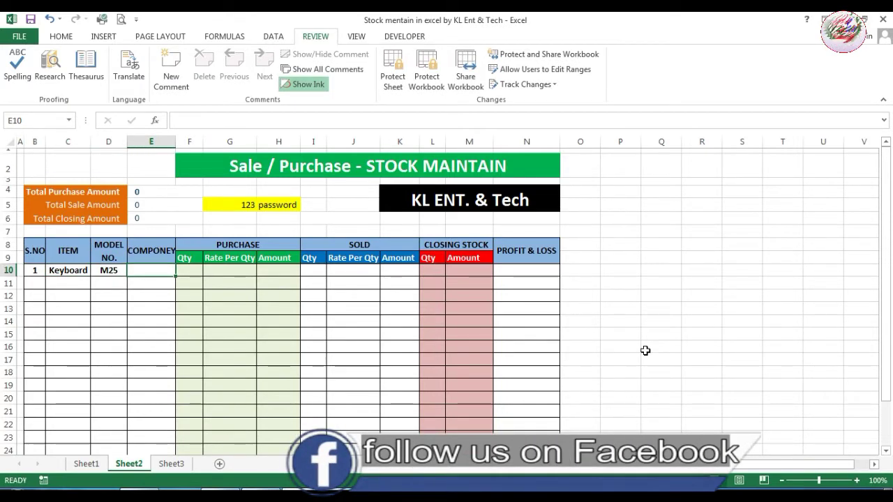
- Enter company Lenovo, purchase quantity 500 and rate per quantity 500
{"action": "type", "text": "Ne"}
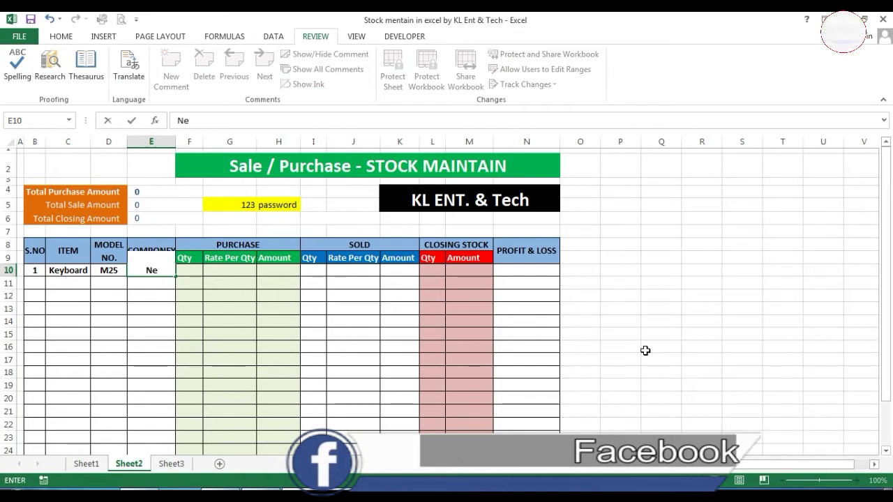
{"action": "key", "text": "BackSpace"}
{"action": "key", "text": "BackSpace"}
{"action": "type", "text": "Leno"}
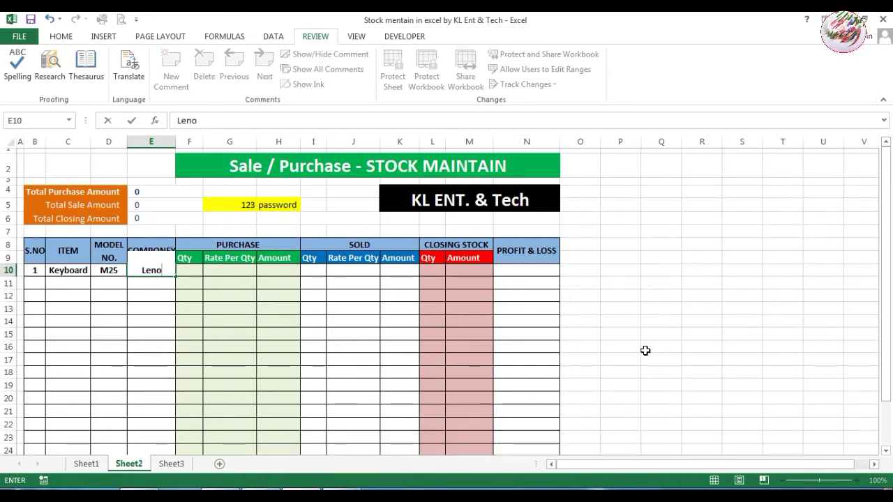
{"action": "type", "text": "vo"}
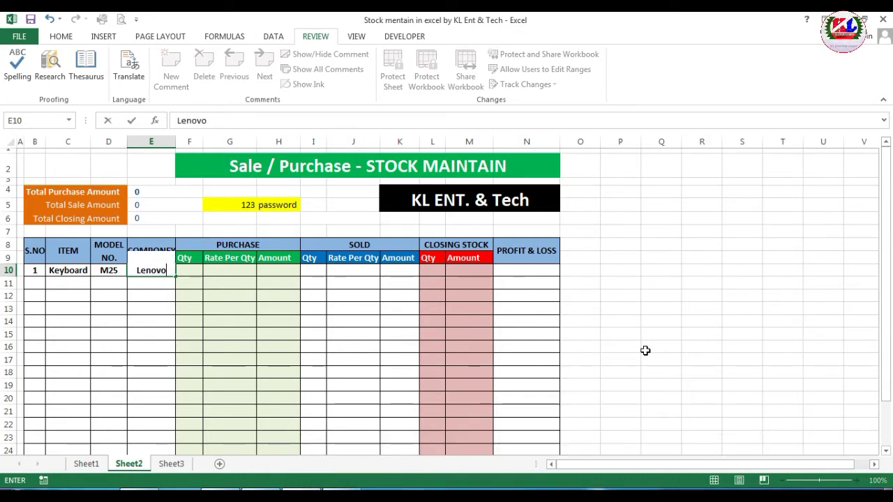
{"action": "key", "text": "Tab"}
{"action": "type", "text": "50"}
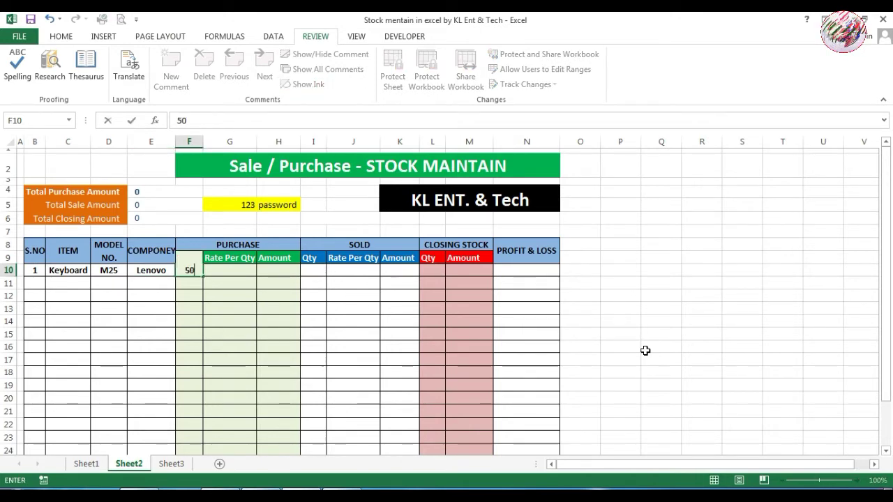
{"action": "key", "text": "Tab"}
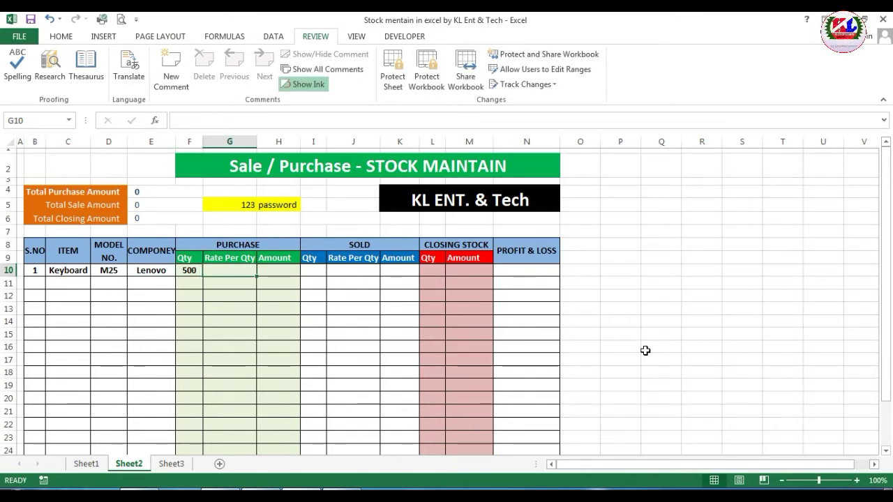
{"action": "type", "text": "500"}
{"action": "key", "text": "Tab"}
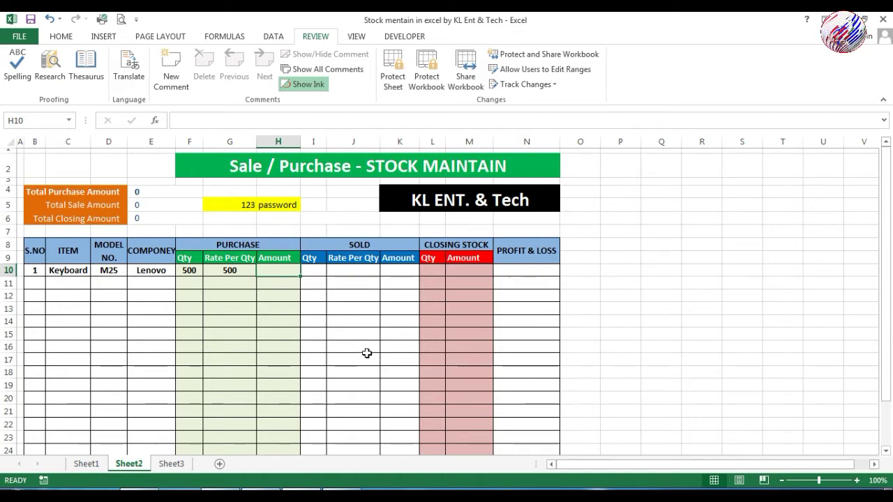
- Enter =F10*G10 in H10 and fill it down to H24
{"action": "type", "text": "="}
{"action": "left_click", "coordinate": [194, 271]}
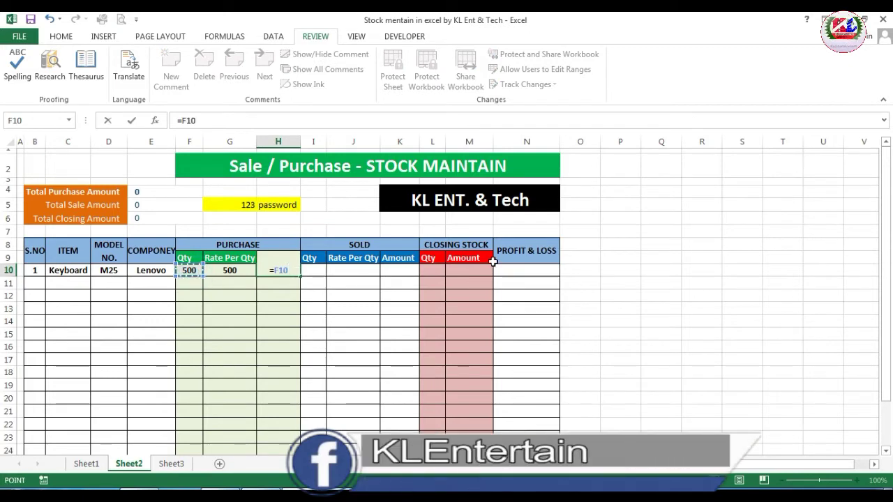
{"action": "type", "text": "*"}
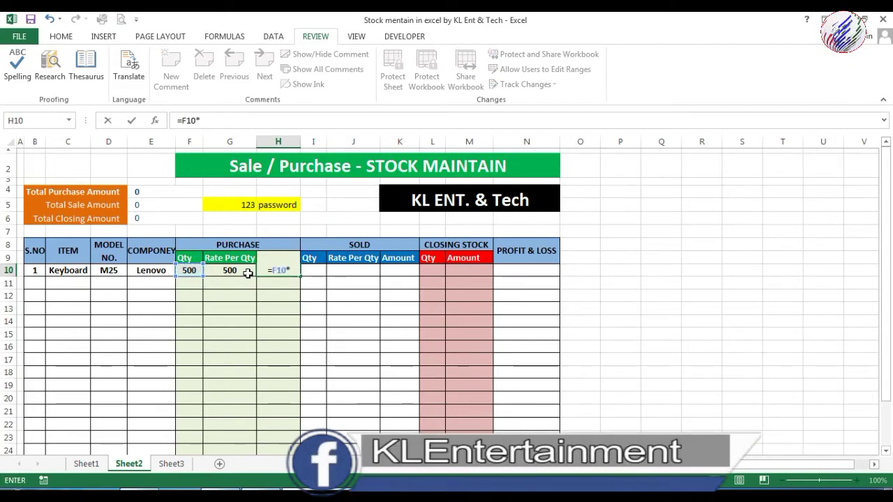
{"action": "left_click", "coordinate": [247, 269]}
{"action": "key", "text": "Return"}
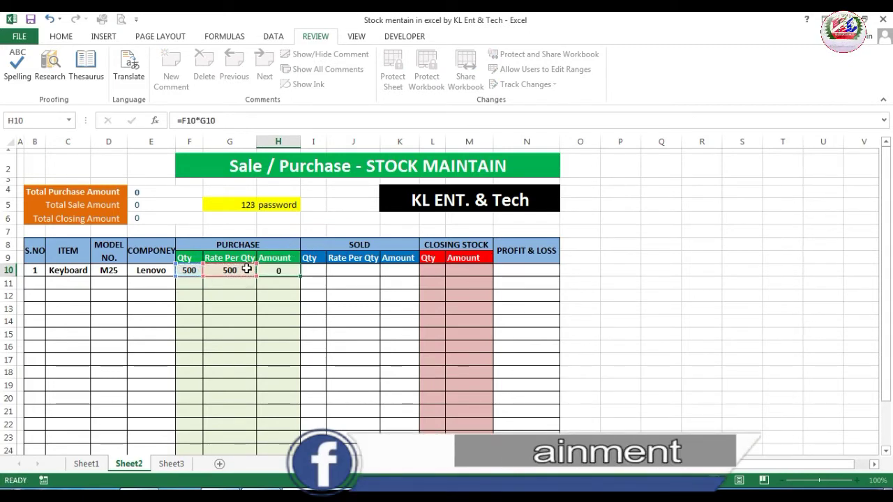
{"action": "left_click", "coordinate": [296, 269]}
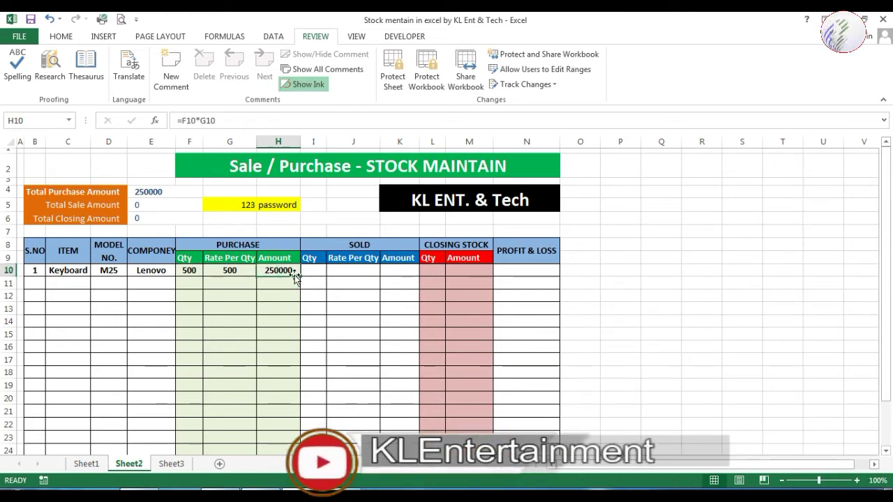
{"action": "left_click_drag", "start_coordinate": [300, 277], "coordinate": [295, 403]}
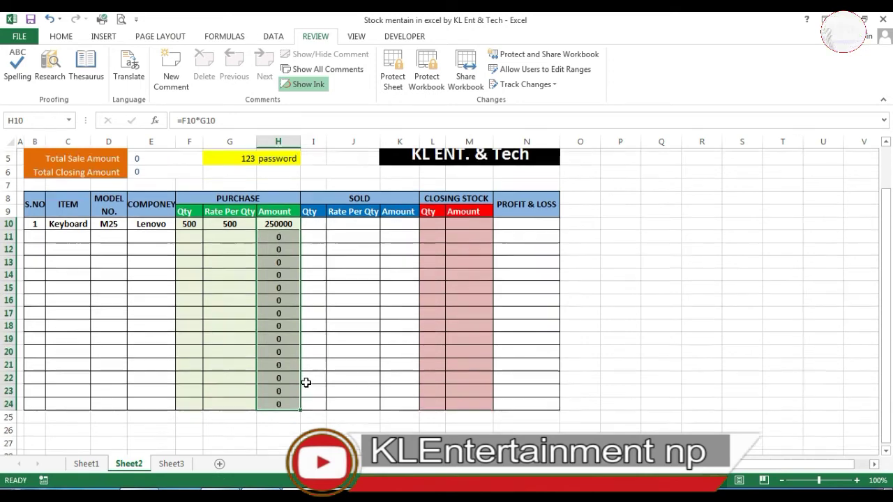
{"action": "scroll", "coordinate": [307, 376], "scroll_direction": "up", "scroll_amount": 1}
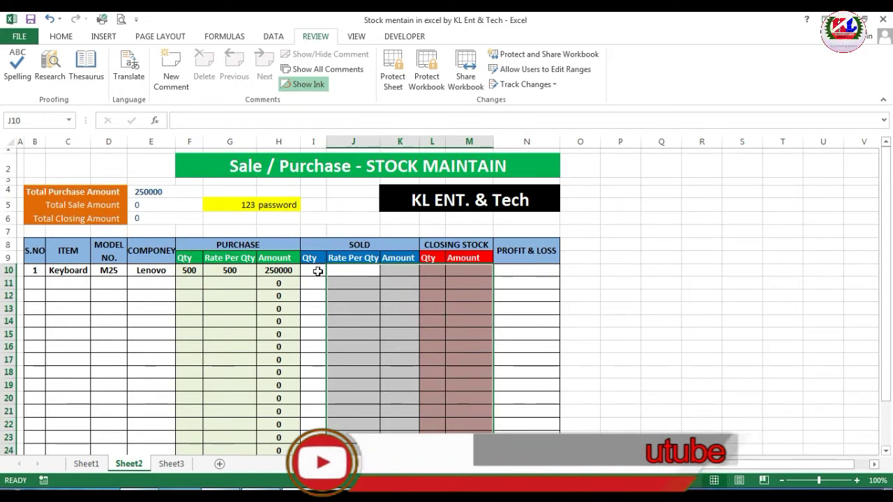
- Enter sold quantity 300 in I10 and sold rate 600 in J10
{"action": "left_click", "coordinate": [314, 272]}
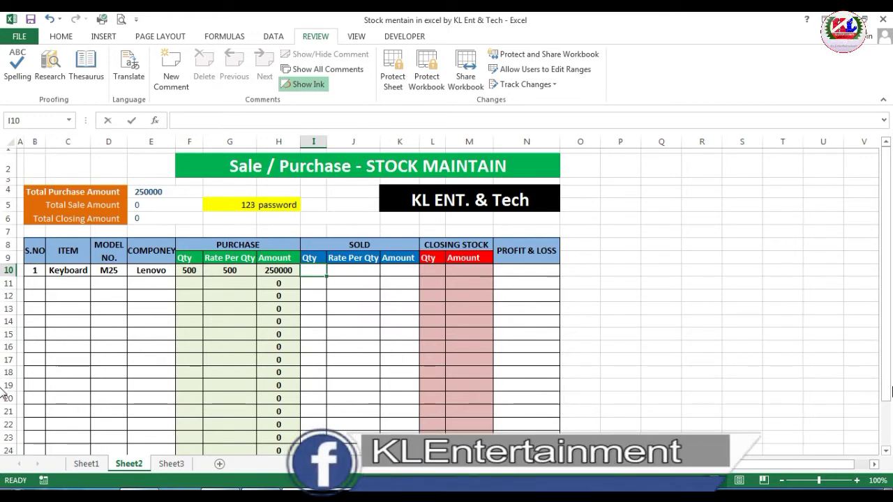
{"action": "type", "text": "300"}
{"action": "key", "text": "Tab"}
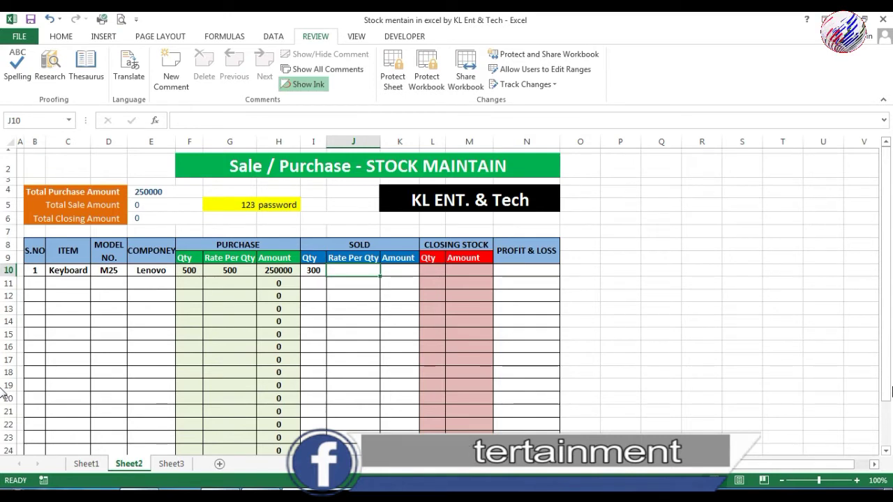
{"action": "type", "text": "600"}
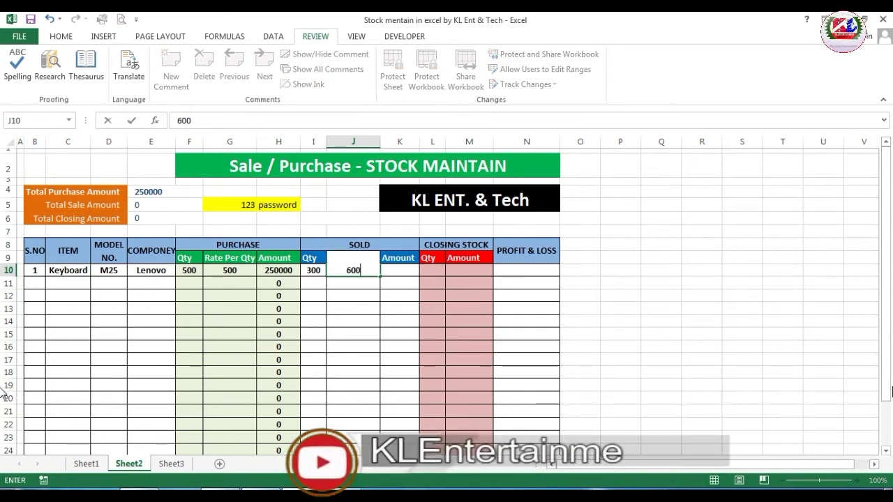
{"action": "key", "text": "Tab"}
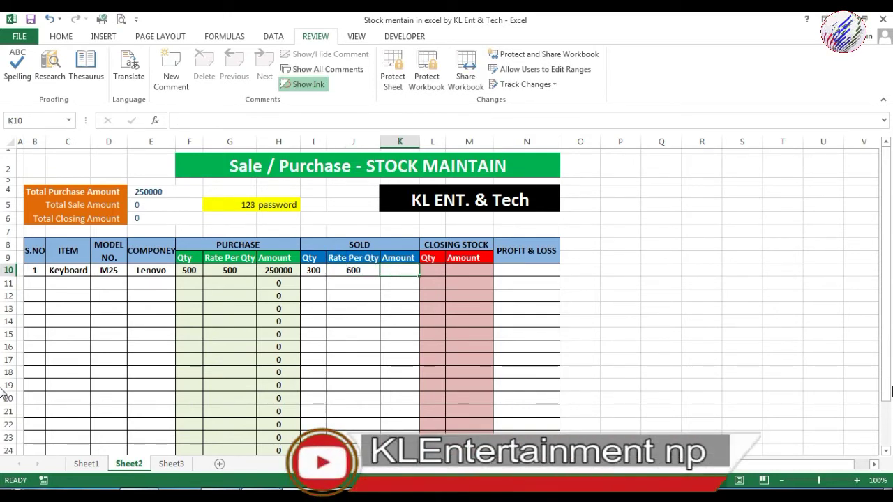
- Enter =I10*J10 in K10 and fill it down to K24
{"action": "type", "text": "="}
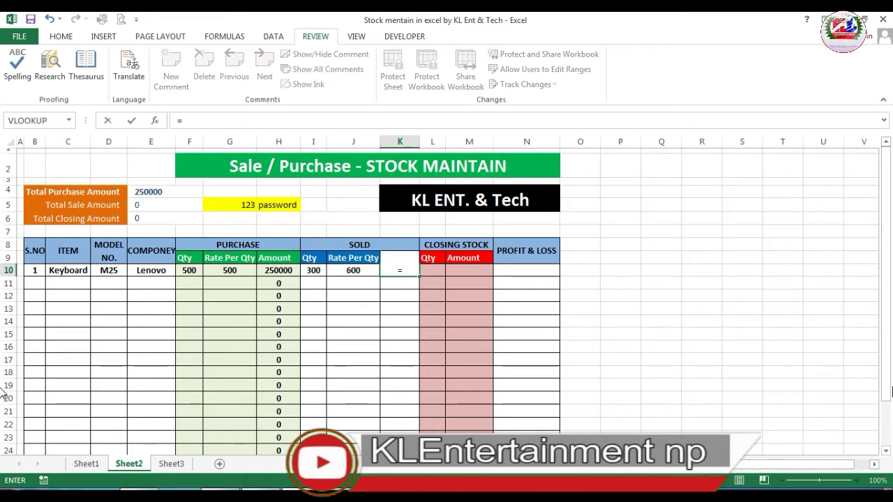
{"action": "left_click", "coordinate": [308, 267]}
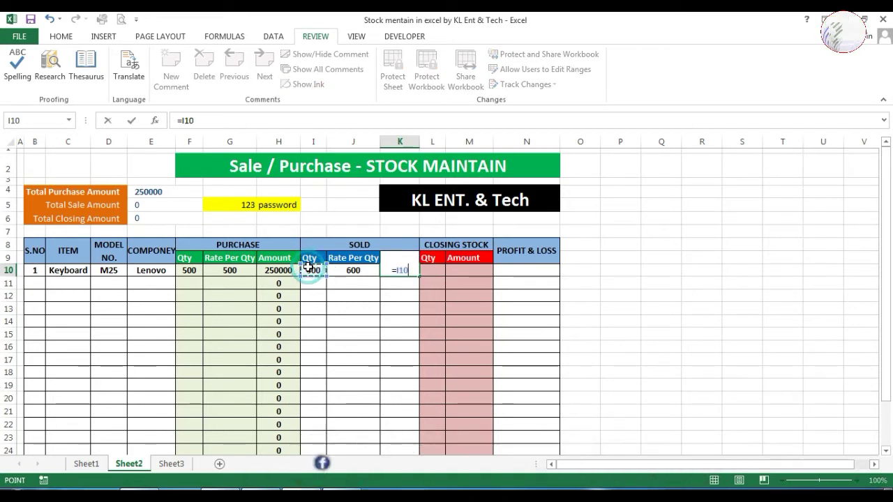
{"action": "type", "text": "*"}
{"action": "left_click", "coordinate": [358, 270]}
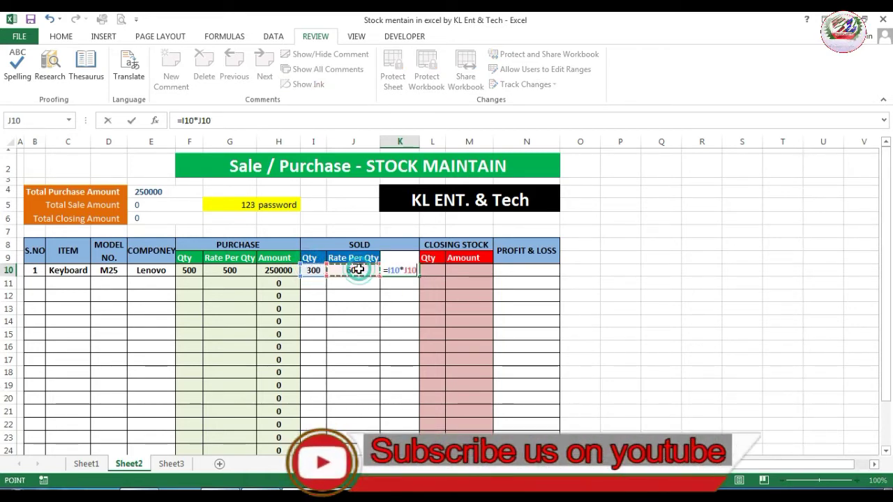
{"action": "key", "text": "Return"}
{"action": "left_click", "coordinate": [403, 272]}
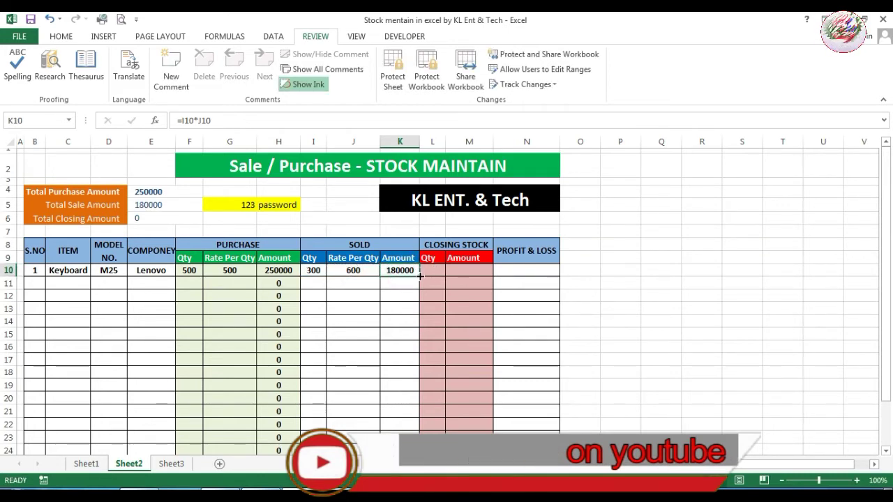
{"action": "left_click_drag", "start_coordinate": [419, 273], "coordinate": [418, 423]}
{"action": "scroll", "coordinate": [459, 303], "scroll_direction": "up", "scroll_amount": 1}
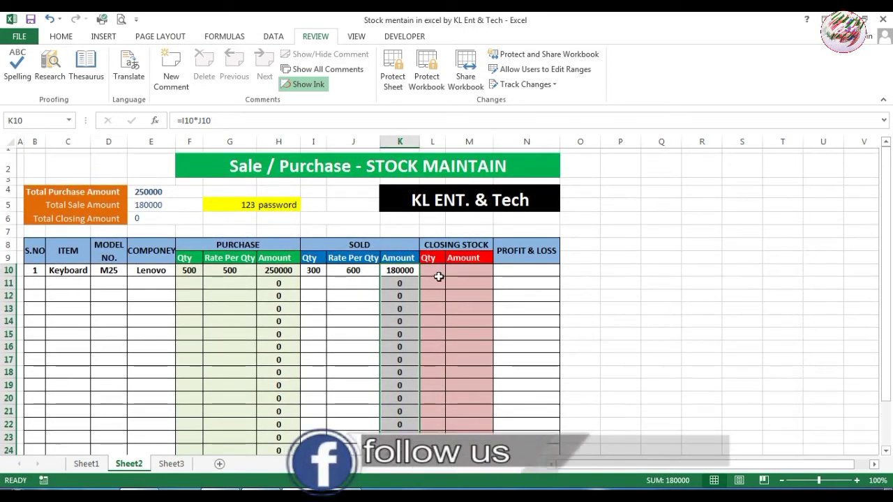
{"action": "left_click", "coordinate": [439, 272]}
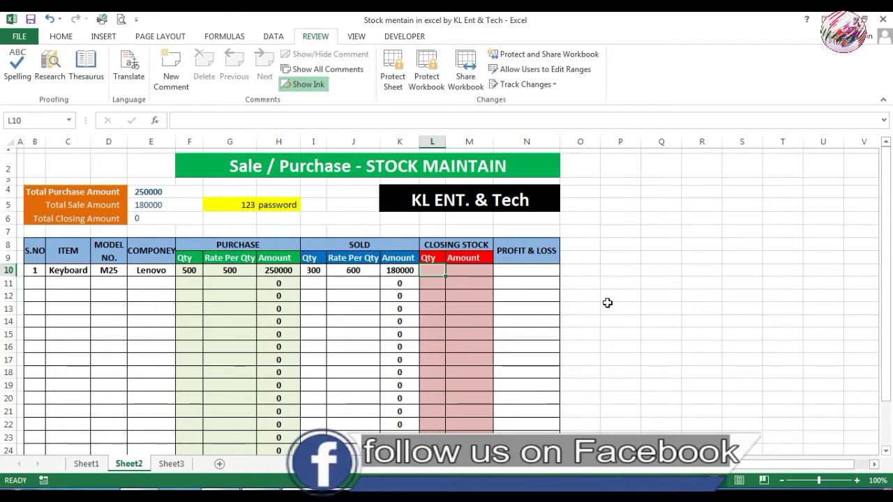
- Enter =F10-I10 in L10 and fill it down to L24
{"action": "type", "text": "="}
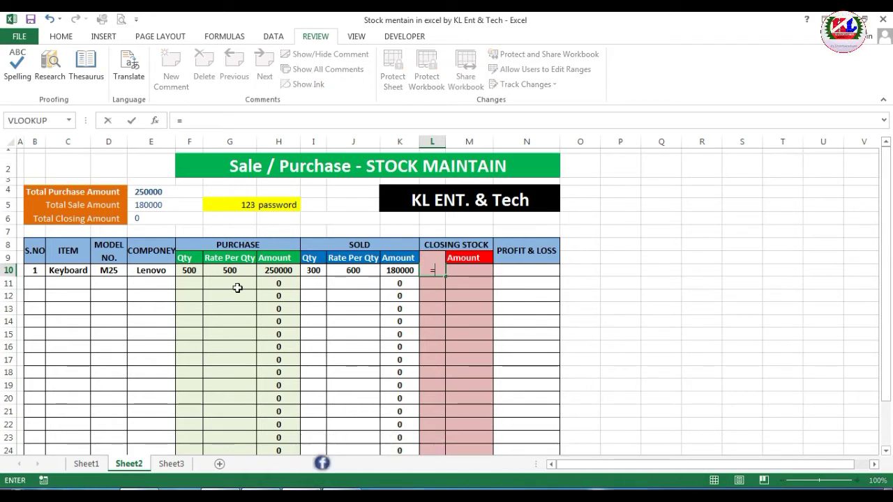
{"action": "left_click", "coordinate": [190, 272]}
{"action": "type", "text": "-"}
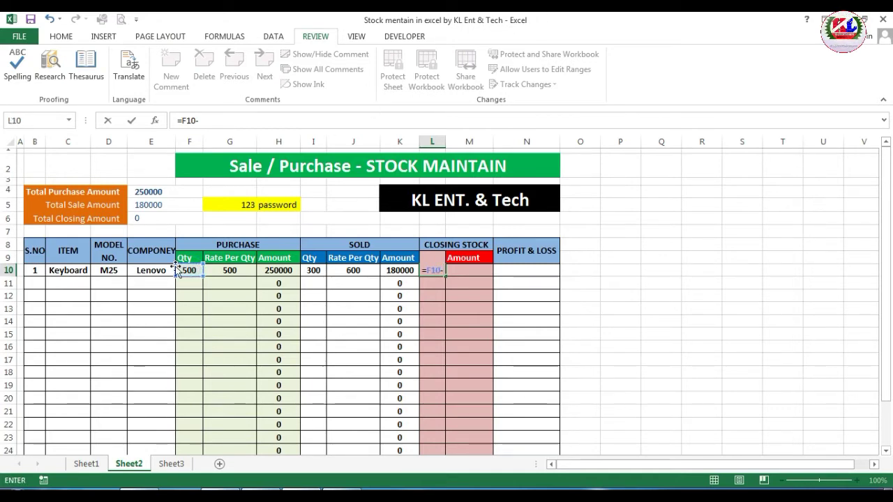
{"action": "left_click", "coordinate": [317, 270]}
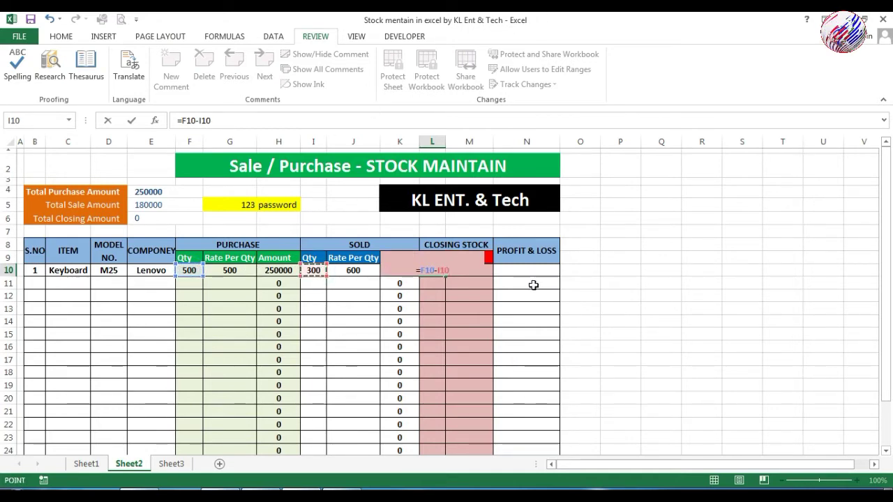
{"action": "key", "text": "Return"}
{"action": "left_click", "coordinate": [433, 270]}
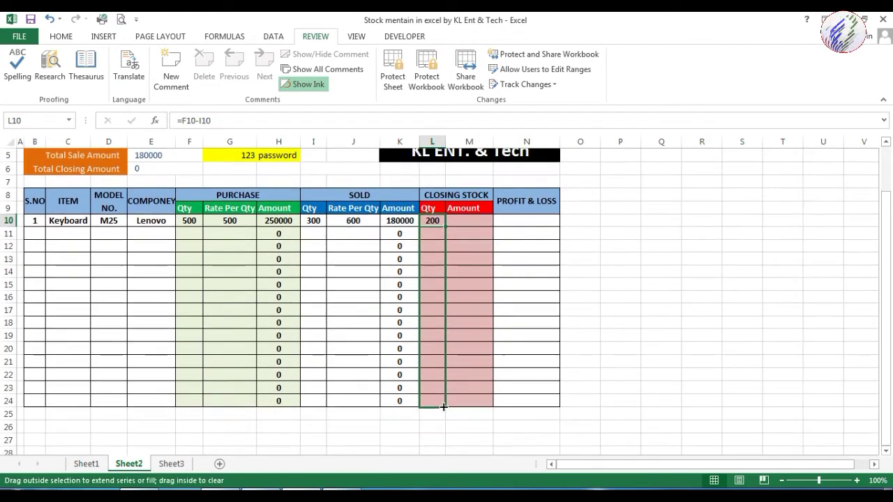
{"action": "left_click_drag", "start_coordinate": [447, 278], "coordinate": [447, 402]}
{"action": "scroll", "coordinate": [455, 360], "scroll_direction": "up", "scroll_amount": 1}
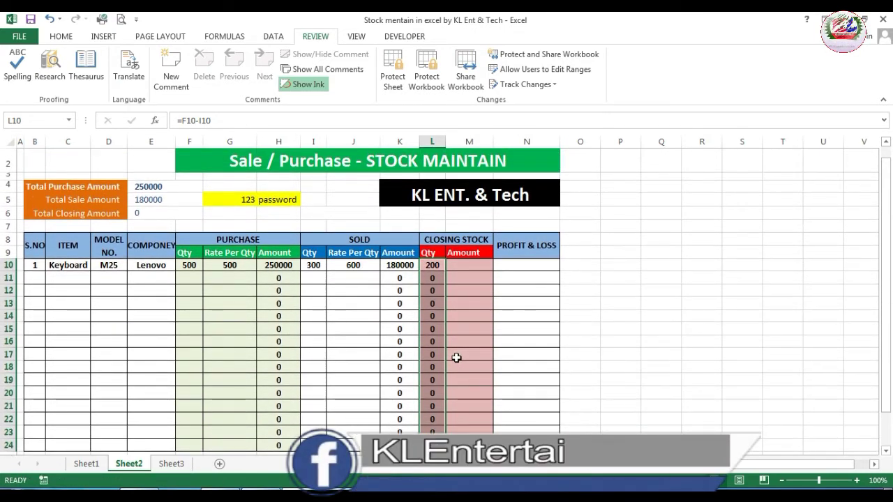
{"action": "left_click", "coordinate": [469, 265]}
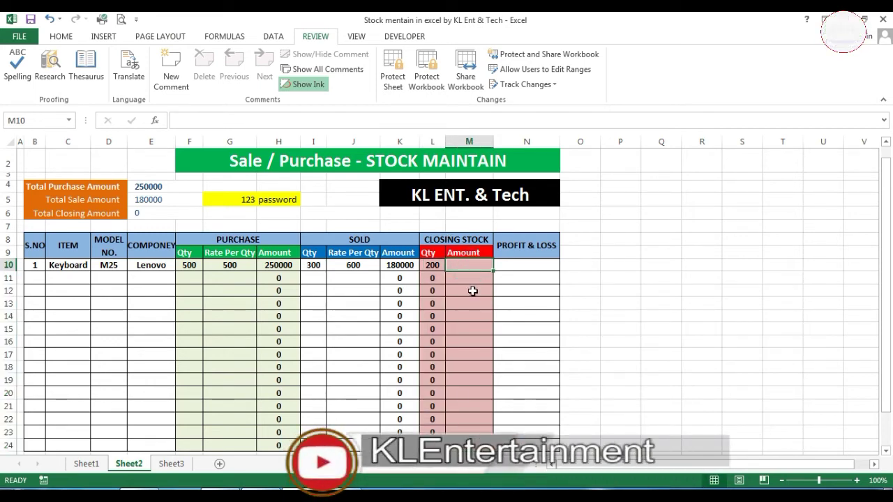
- Enter a closing Amount formula =L10+G10 in M10
{"action": "type", "text": "="}
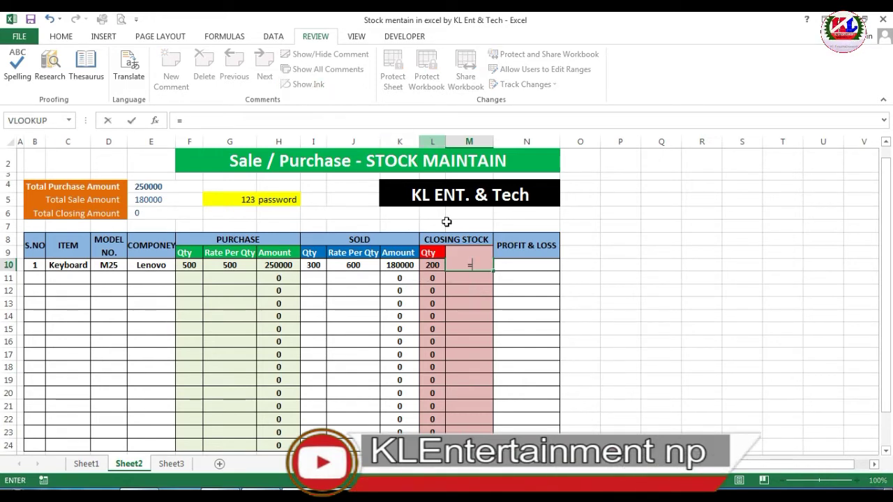
{"action": "left_click", "coordinate": [432, 266]}
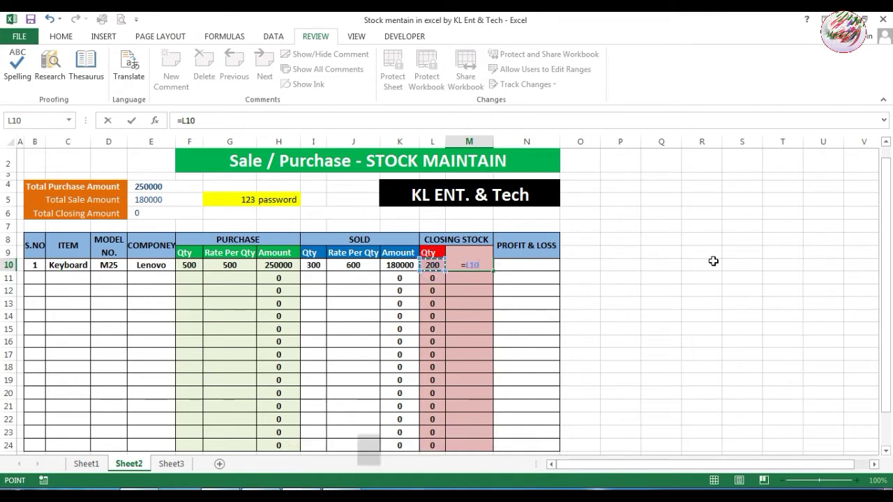
{"action": "type", "text": "+"}
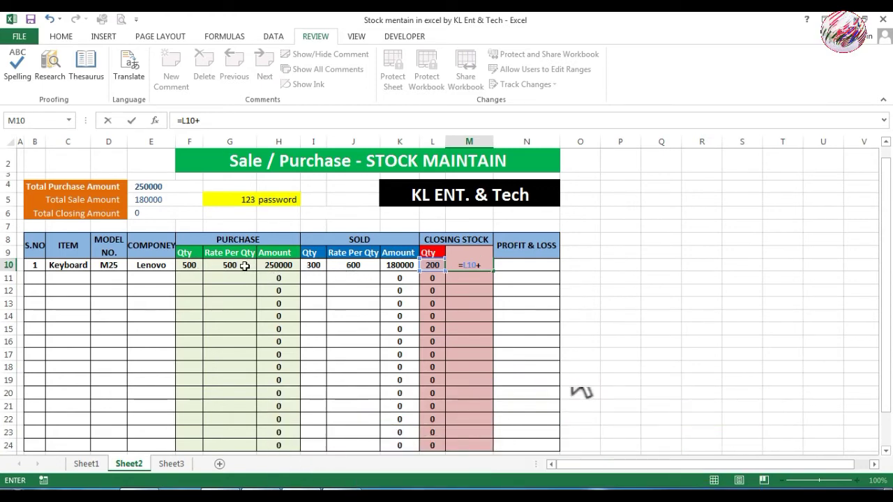
{"action": "left_click", "coordinate": [244, 266]}
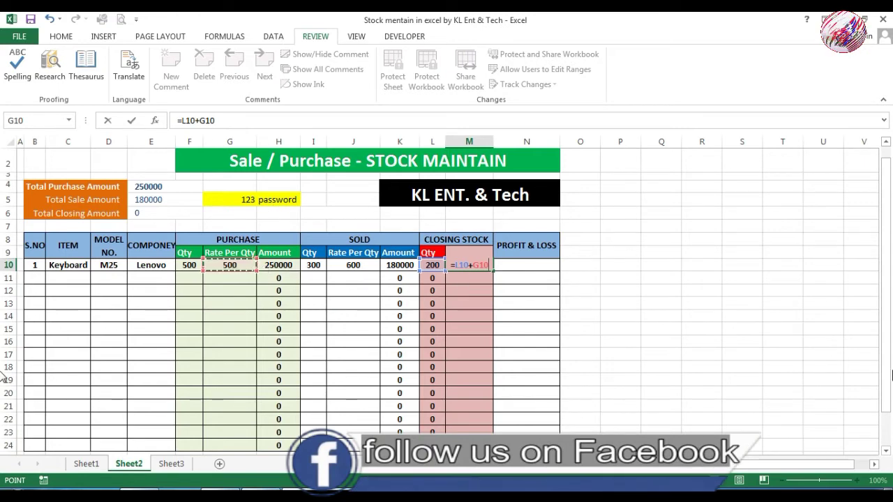
{"action": "key", "text": "Return"}
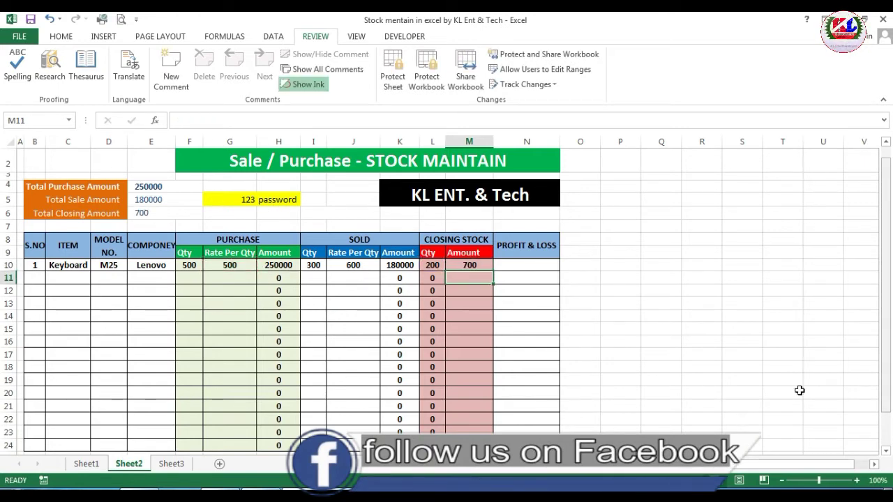
- Correct the M10 formula to =L10*G10 and fill it down to M24
{"action": "left_click", "coordinate": [458, 269]}
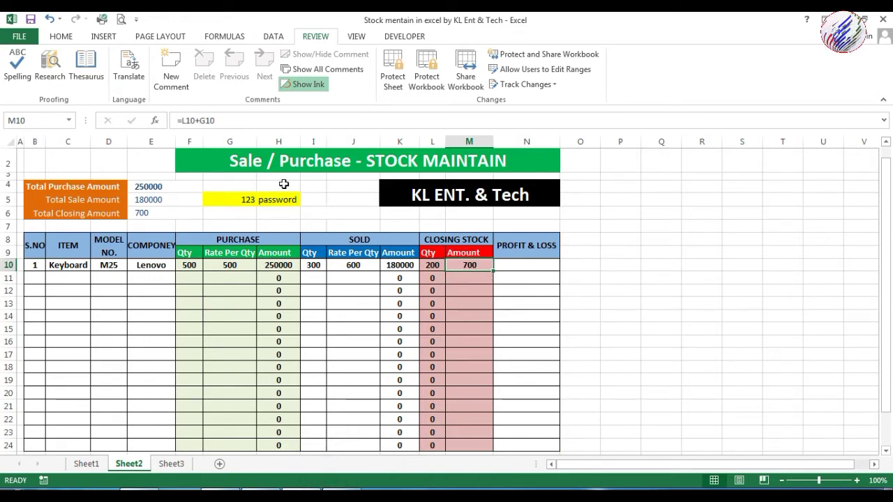
{"action": "left_click", "coordinate": [199, 120]}
{"action": "key", "text": "BackSpace"}
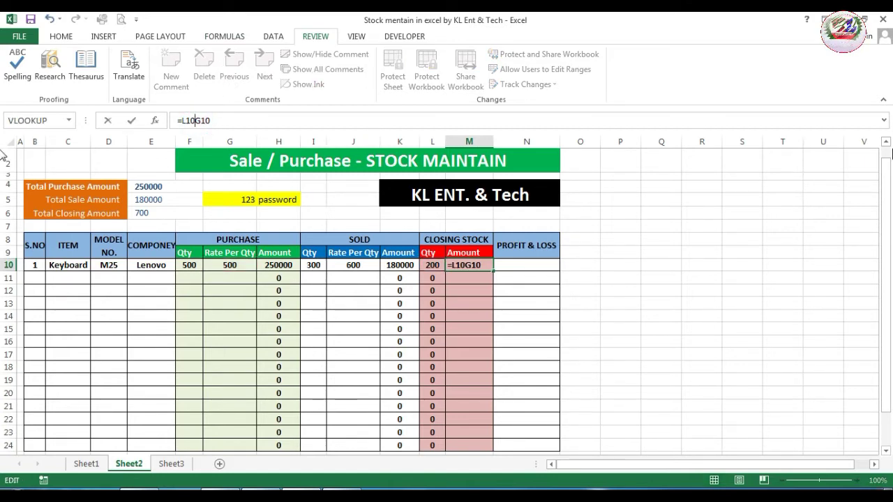
{"action": "type", "text": "*"}
{"action": "key", "text": "Return"}
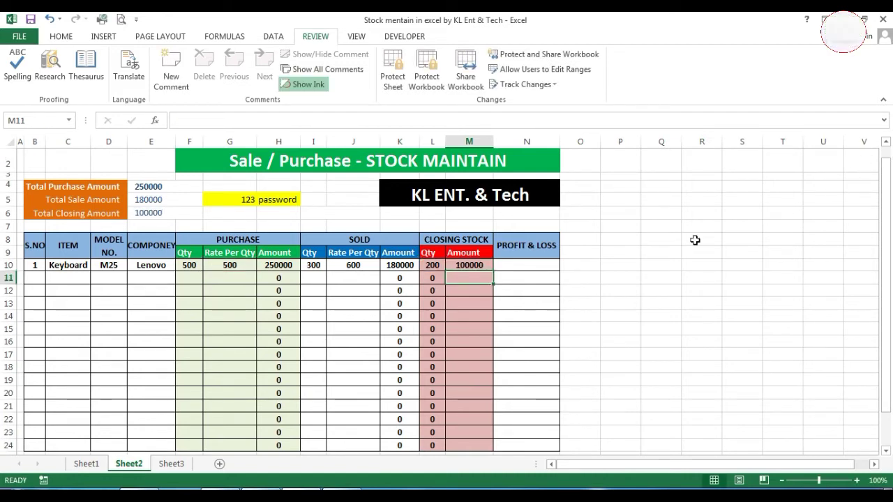
{"action": "left_click", "coordinate": [479, 264]}
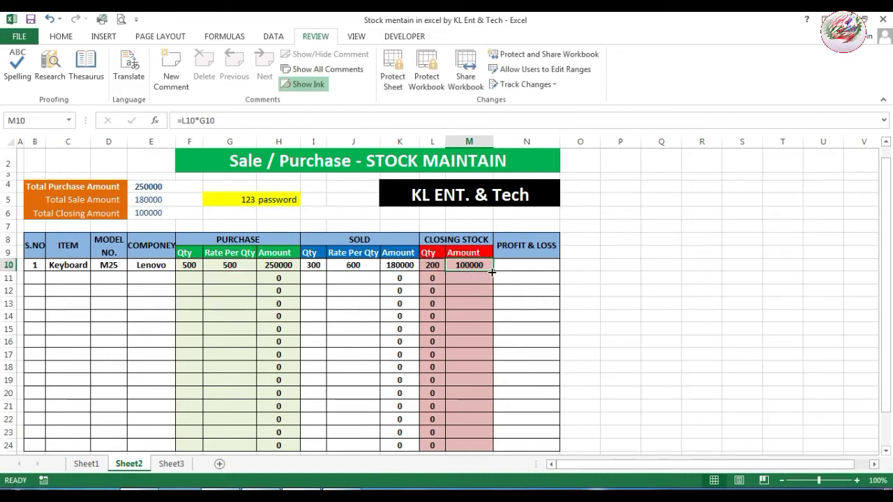
{"action": "left_click_drag", "start_coordinate": [492, 271], "coordinate": [482, 445]}
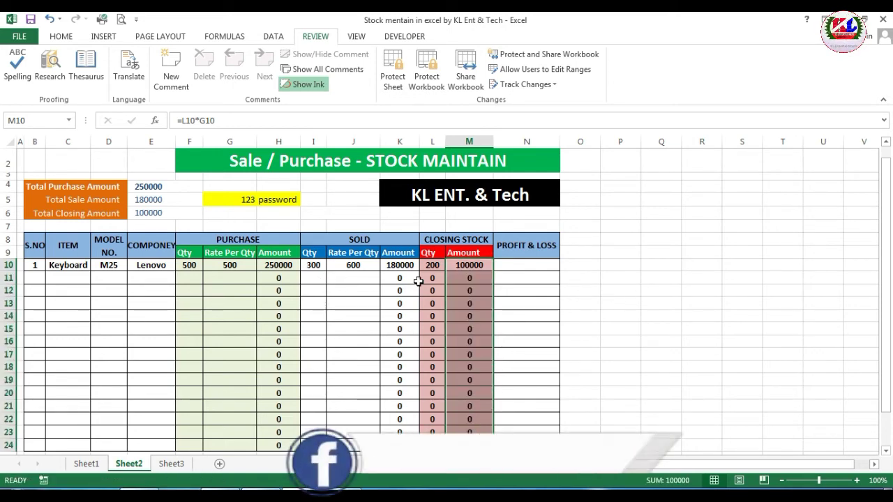
{"action": "left_click", "coordinate": [284, 267]}
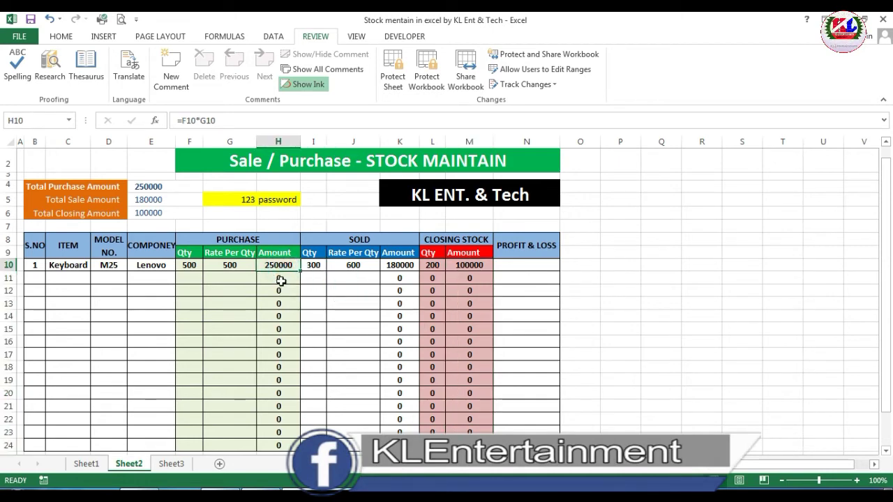
{"action": "left_click", "coordinate": [401, 268]}
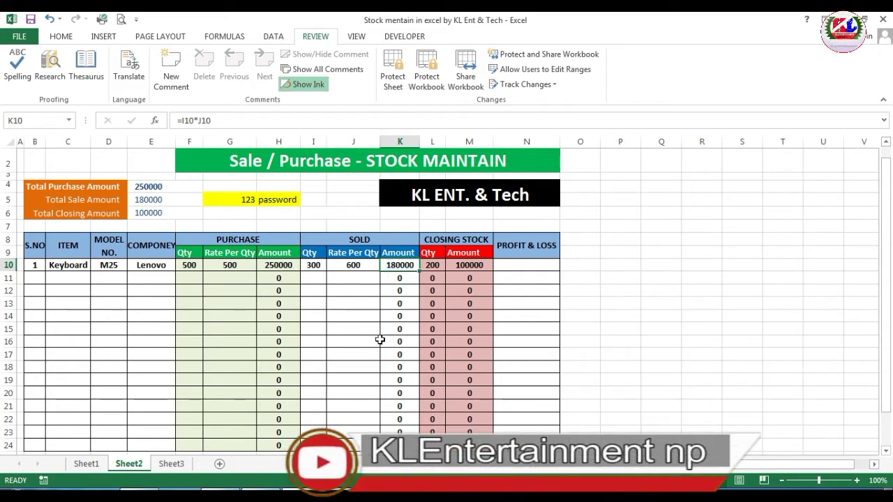
{"action": "left_click", "coordinate": [469, 267]}
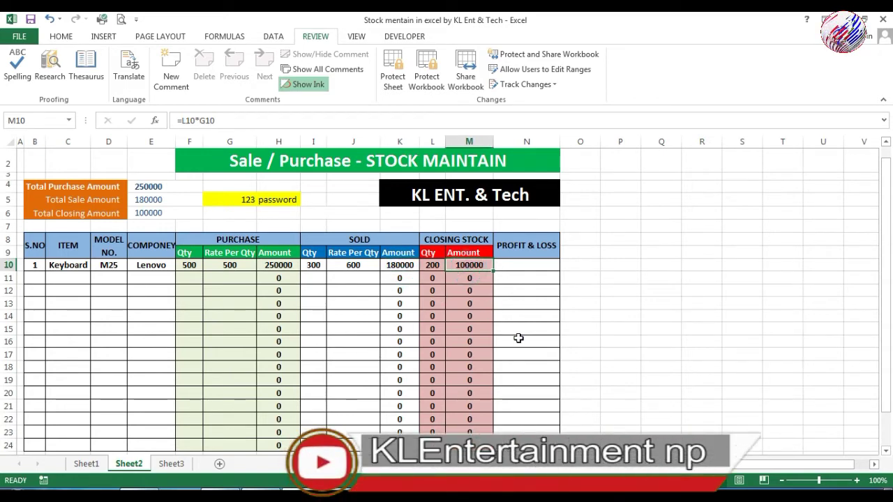
{"action": "left_click", "coordinate": [516, 265]}
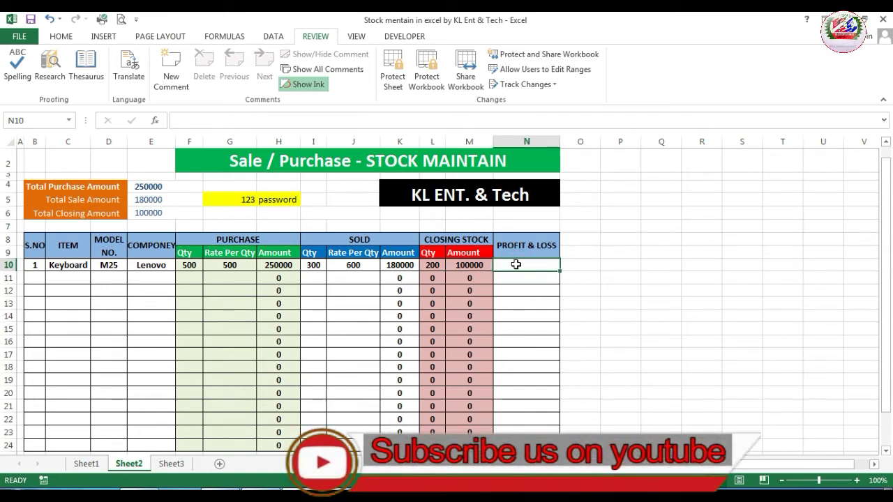
- Enter =M10+K10-H10 in N10 so the keyboard row's Profit & Loss shows 30000
{"action": "type", "text": "="}
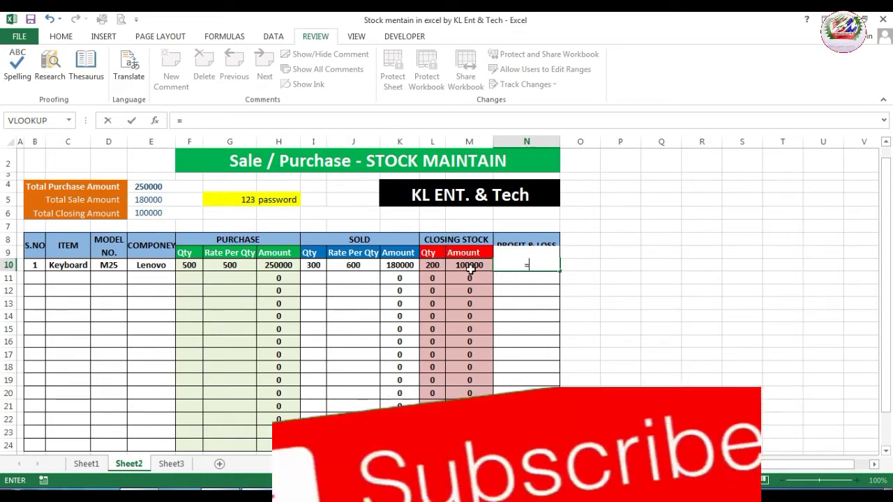
{"action": "left_click", "coordinate": [470, 265]}
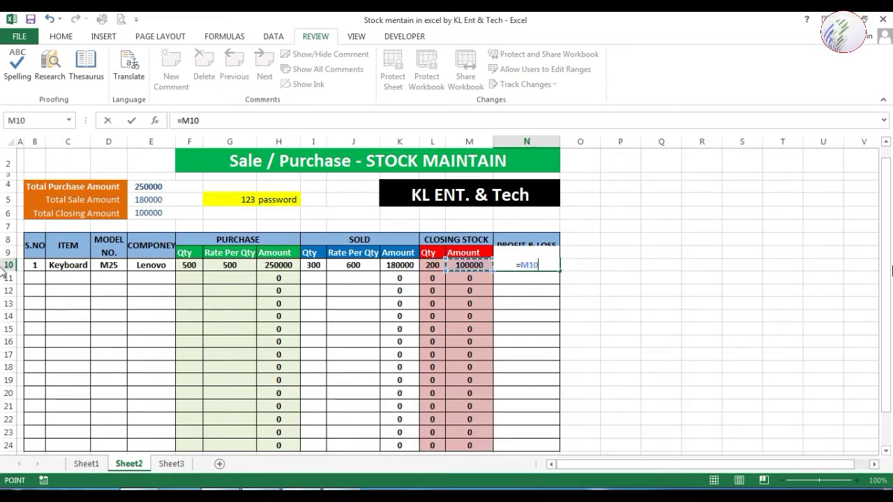
{"action": "type", "text": "+"}
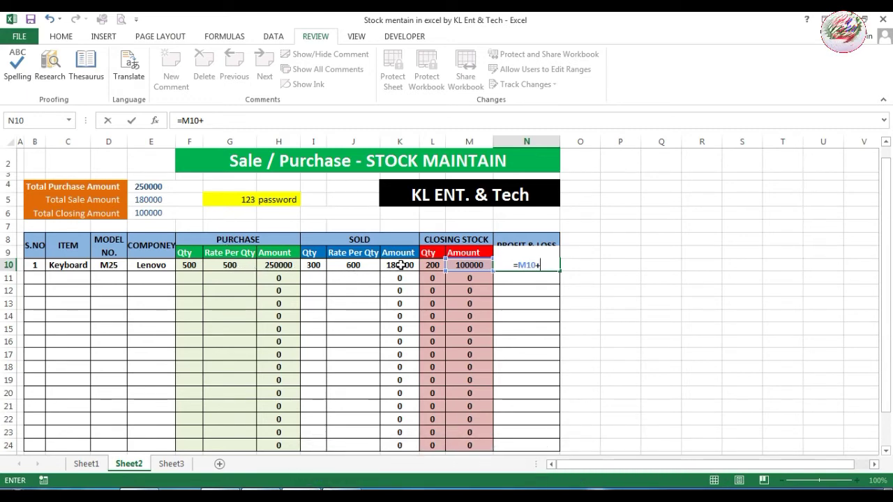
{"action": "left_click", "coordinate": [402, 265]}
{"action": "type", "text": "-"}
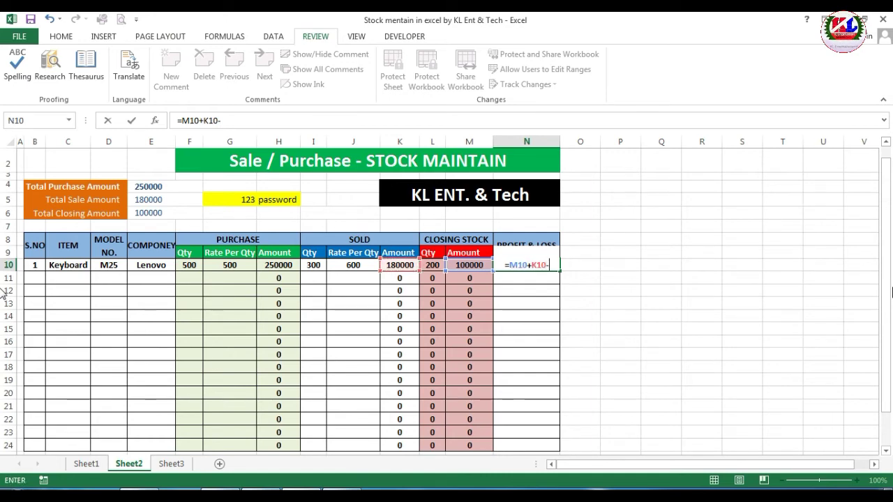
{"action": "left_click", "coordinate": [282, 263]}
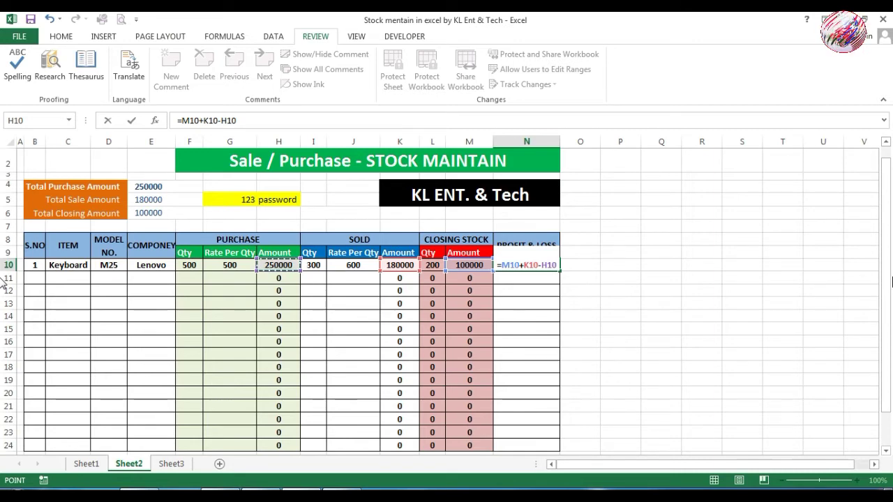
{"action": "key", "text": "Return"}
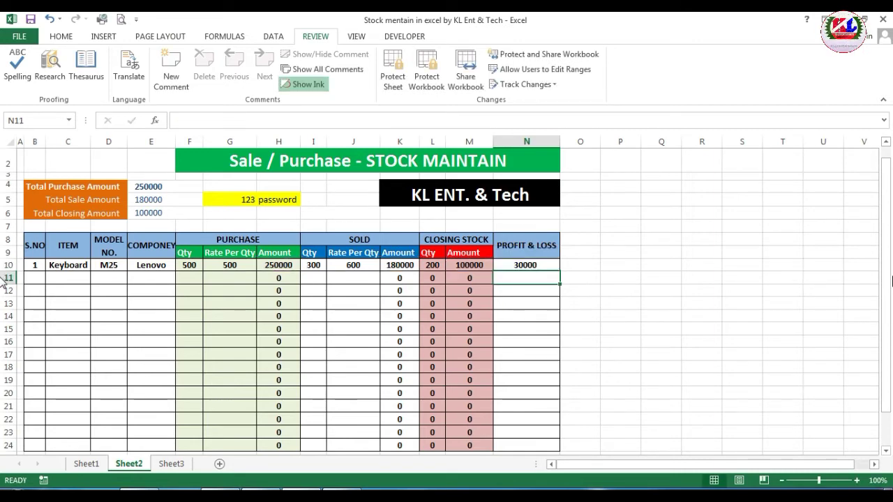
- Fill the Profit & Loss formula from N10 down to N24
{"action": "left_click", "coordinate": [288, 267]}
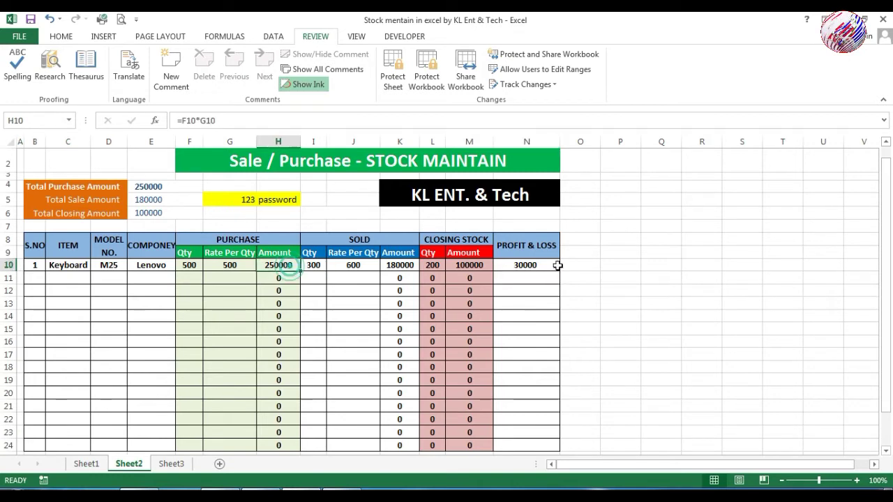
{"action": "left_click", "coordinate": [541, 265]}
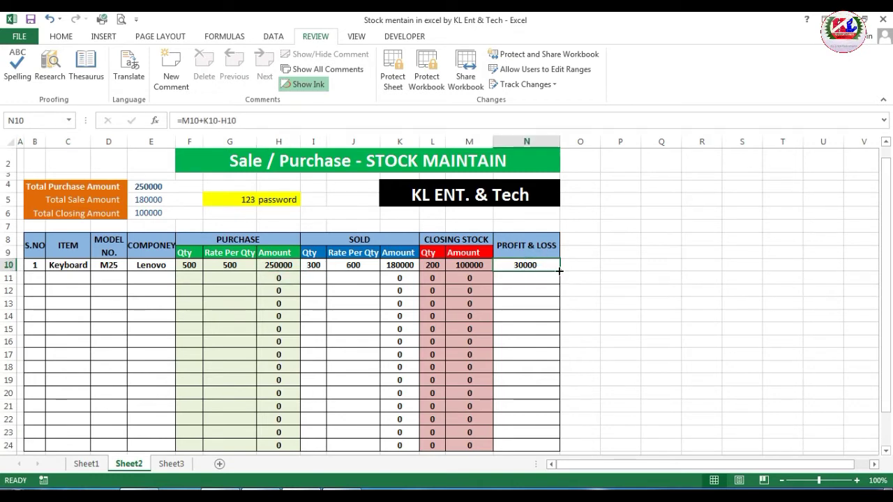
{"action": "left_click_drag", "start_coordinate": [559, 274], "coordinate": [561, 405]}
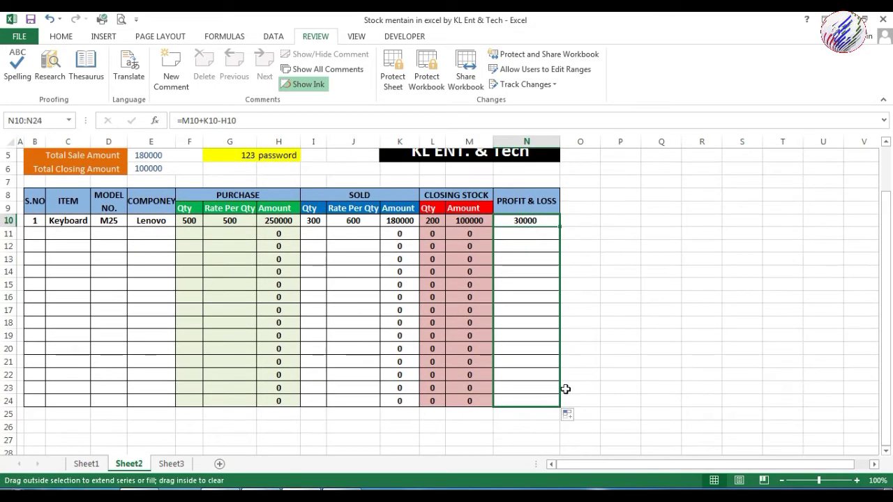
{"action": "left_click", "coordinate": [600, 229]}
{"action": "left_click", "coordinate": [527, 222]}
{"action": "scroll", "coordinate": [527, 231], "scroll_direction": "up", "scroll_amount": 1}
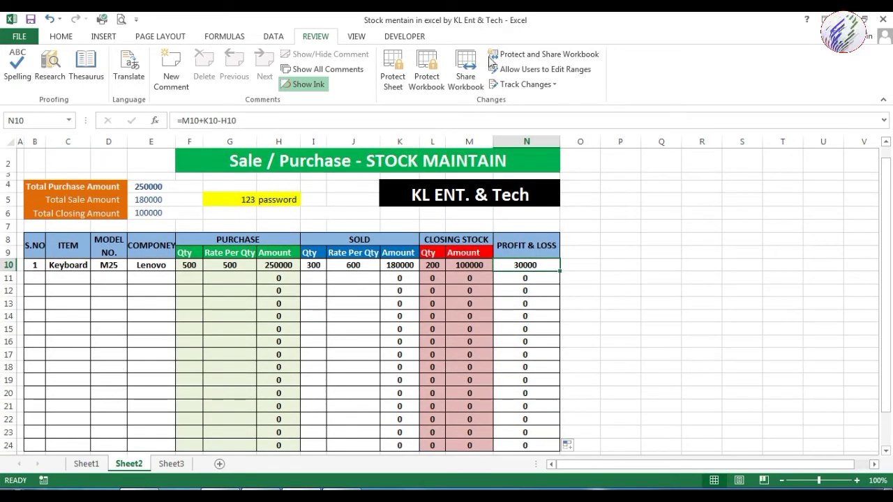
{"action": "left_click", "coordinate": [631, 279]}
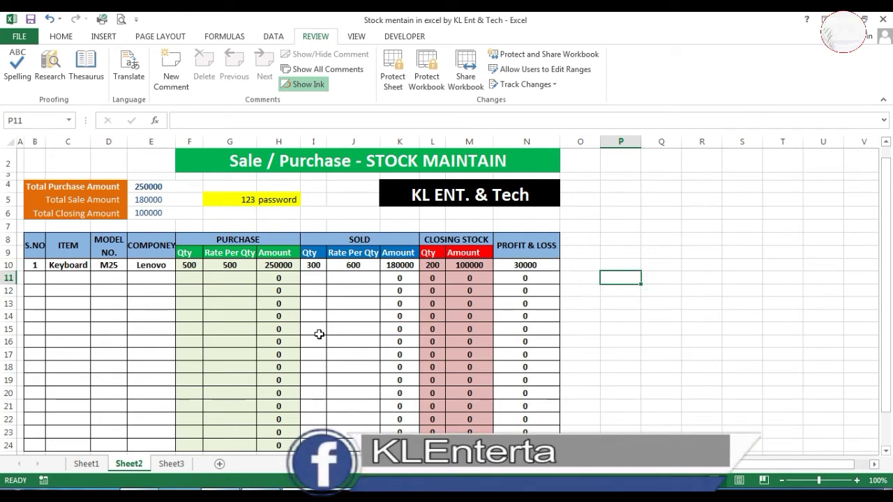
{"action": "scroll", "coordinate": [28, 286], "scroll_direction": "up", "scroll_amount": 1}
{"action": "left_click", "coordinate": [77, 275]}
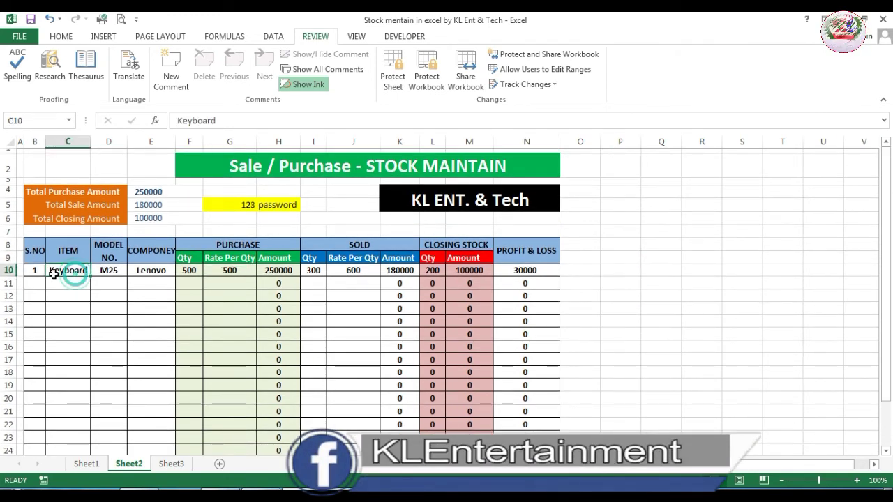
{"action": "left_click", "coordinate": [10, 271]}
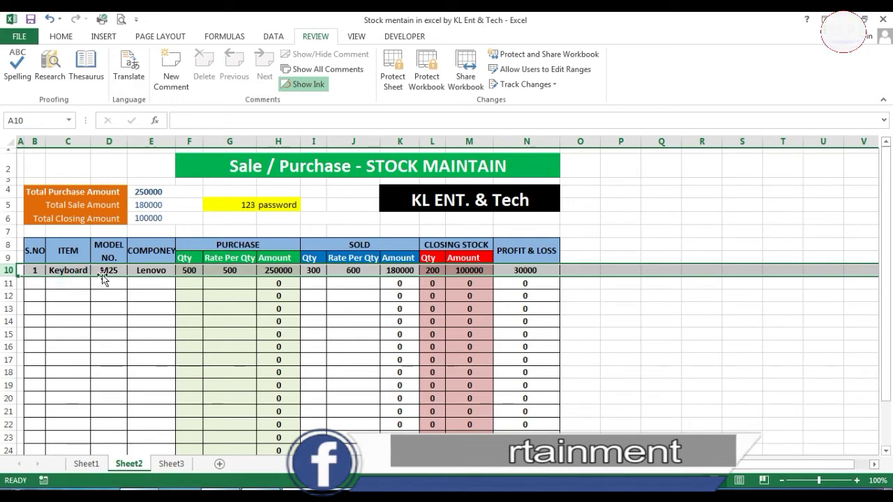
{"action": "left_click", "coordinate": [106, 275]}
{"action": "left_click", "coordinate": [149, 274]}
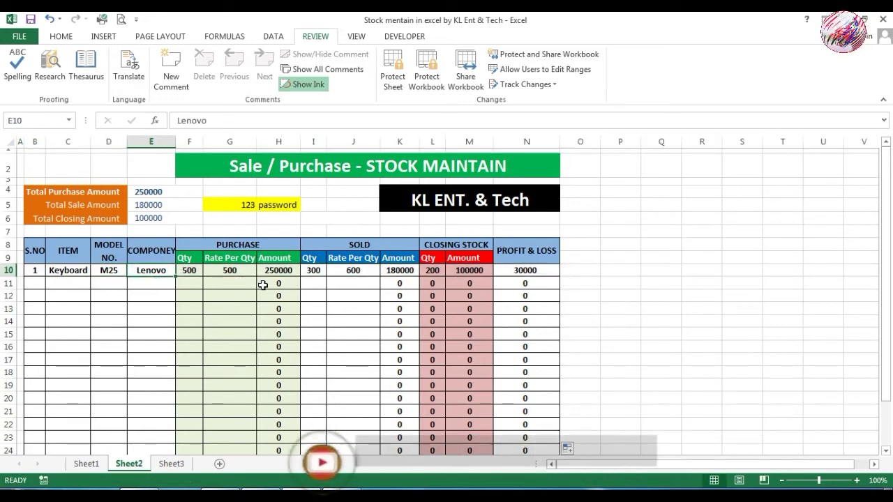
{"action": "left_click", "coordinate": [189, 272]}
{"action": "left_click", "coordinate": [233, 273]}
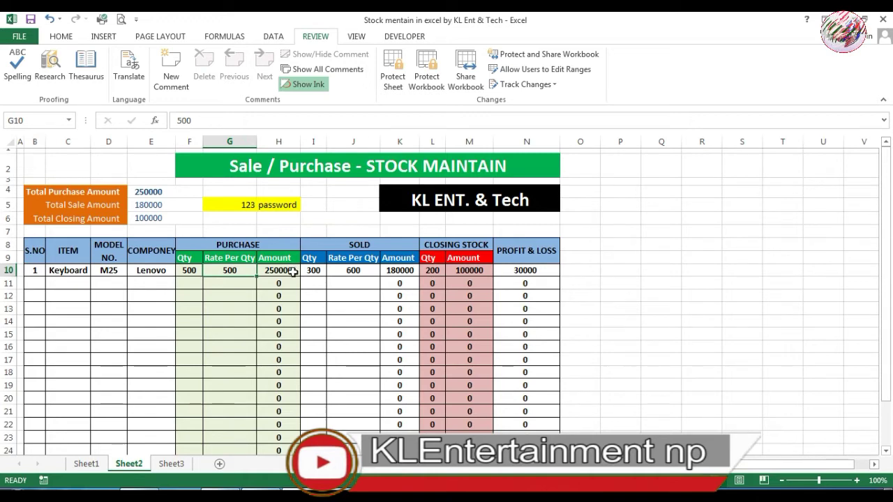
{"action": "left_click", "coordinate": [279, 271]}
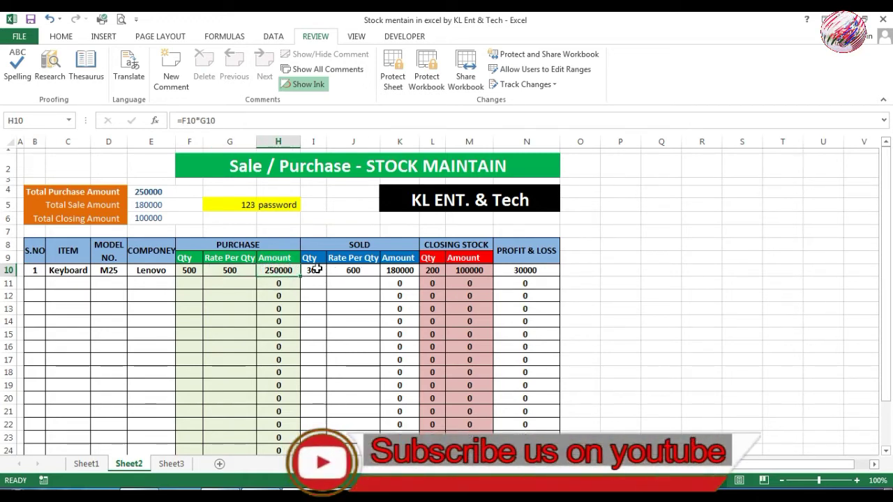
{"action": "left_click", "coordinate": [315, 271]}
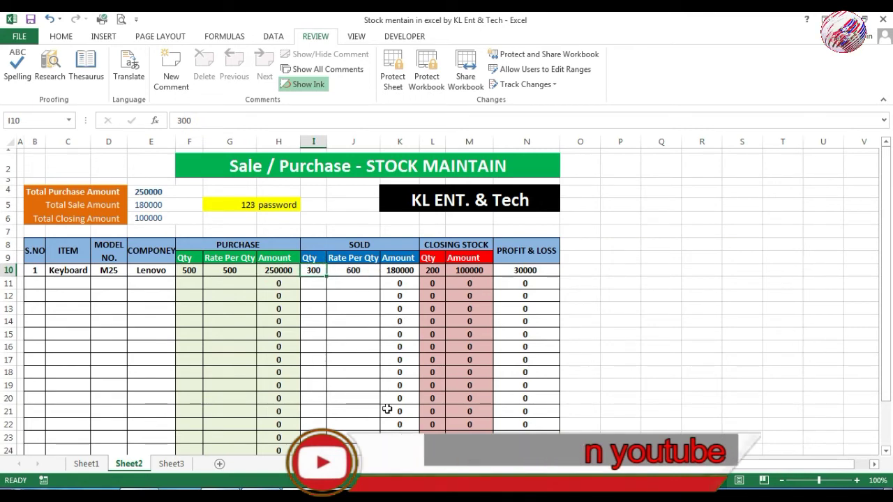
{"action": "left_click", "coordinate": [382, 272]}
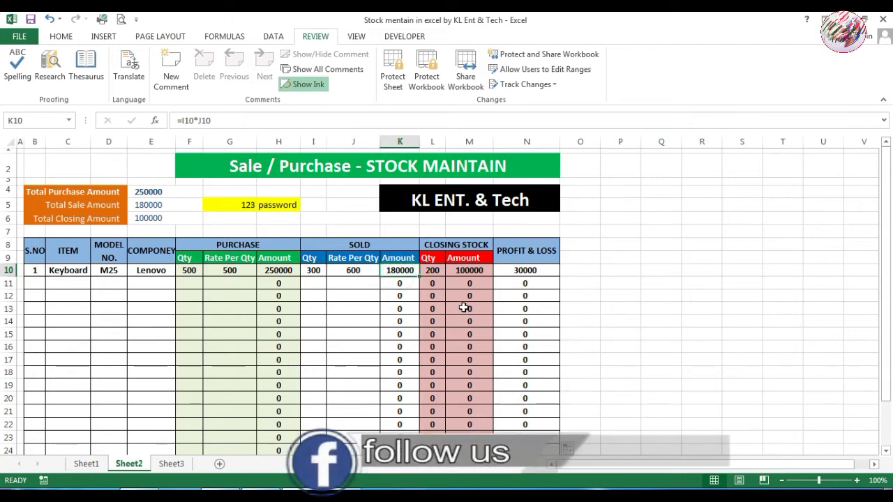
{"action": "left_click", "coordinate": [431, 270]}
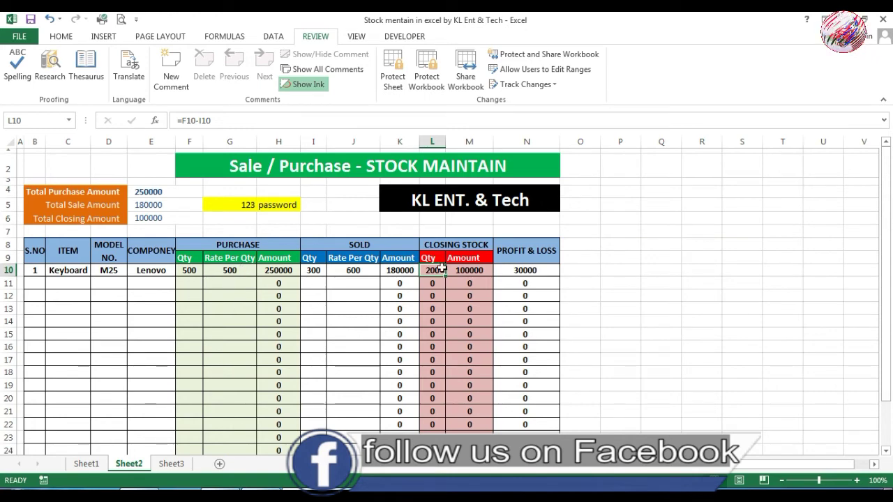
{"action": "left_click", "coordinate": [471, 271]}
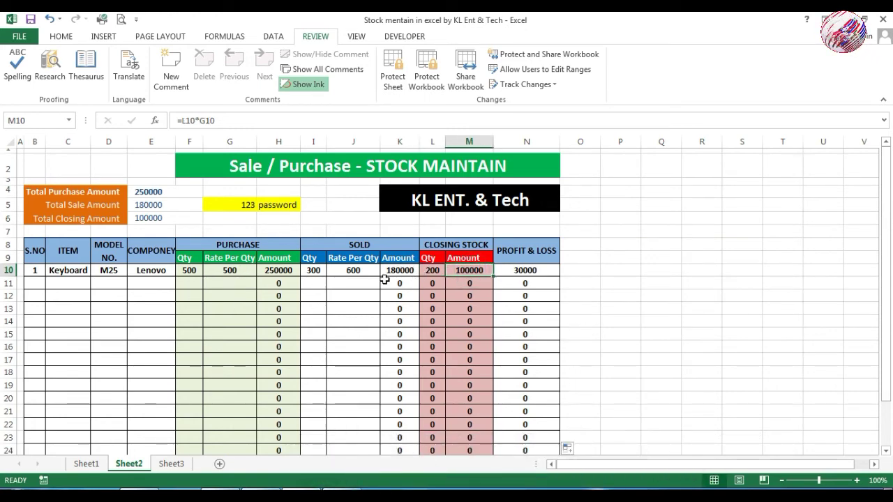
{"action": "left_click", "coordinate": [388, 271]}
{"action": "left_click", "coordinate": [531, 273]}
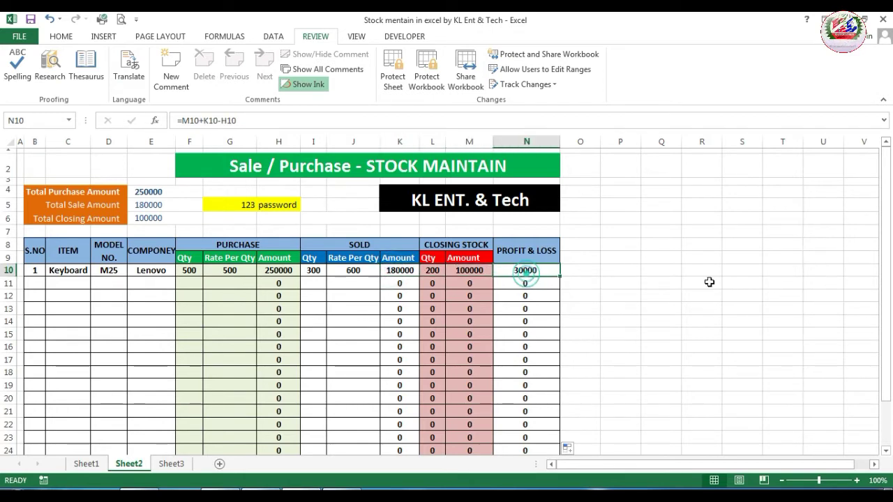
{"action": "left_click", "coordinate": [649, 299]}
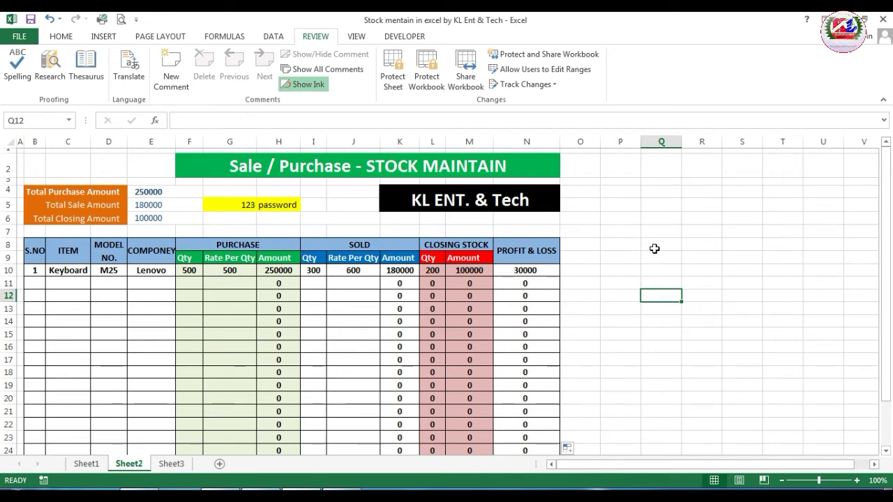
{"action": "mouse_move", "coordinate": [538, 270]}
{"action": "left_mouse_down"}
{"action": "mouse_move", "coordinate": [543, 448]}
{"action": "mouse_move", "coordinate": [536, 421]}
{"action": "left_mouse_up"}
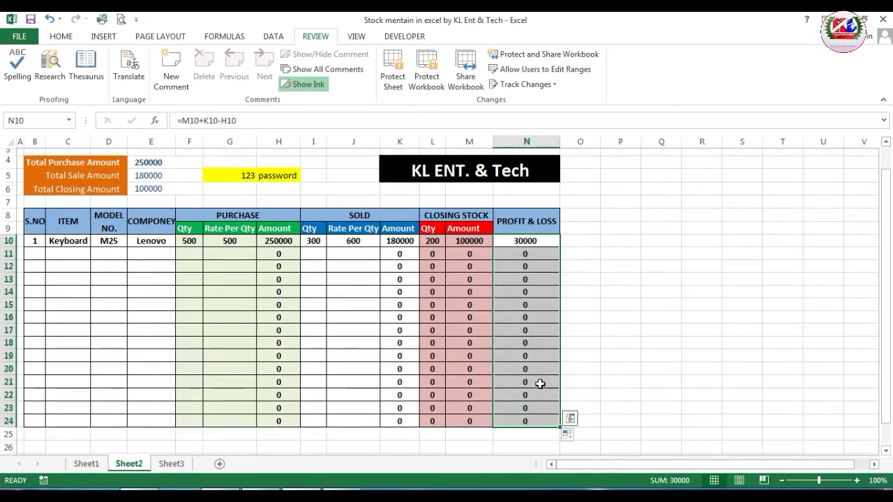
- Check the Mouse sale rate on Sheet1, then return to Sheet2 at cell B11
{"action": "left_click", "coordinate": [86, 464]}
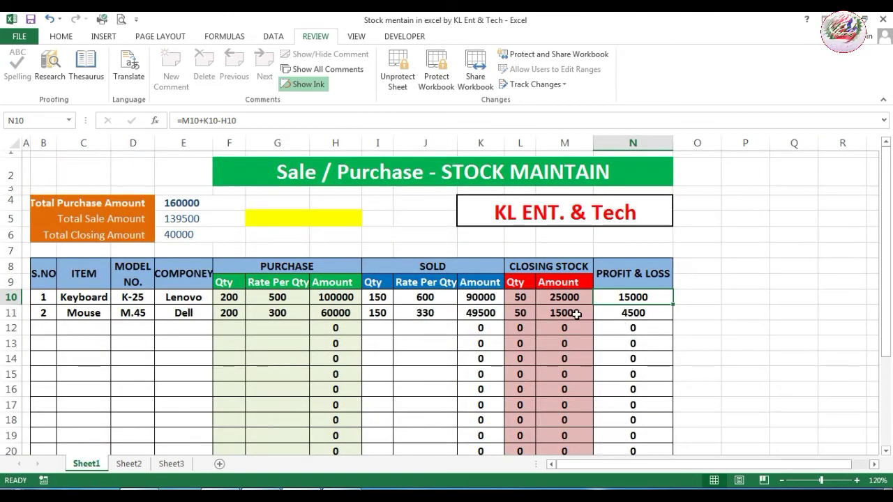
{"action": "left_click", "coordinate": [421, 313]}
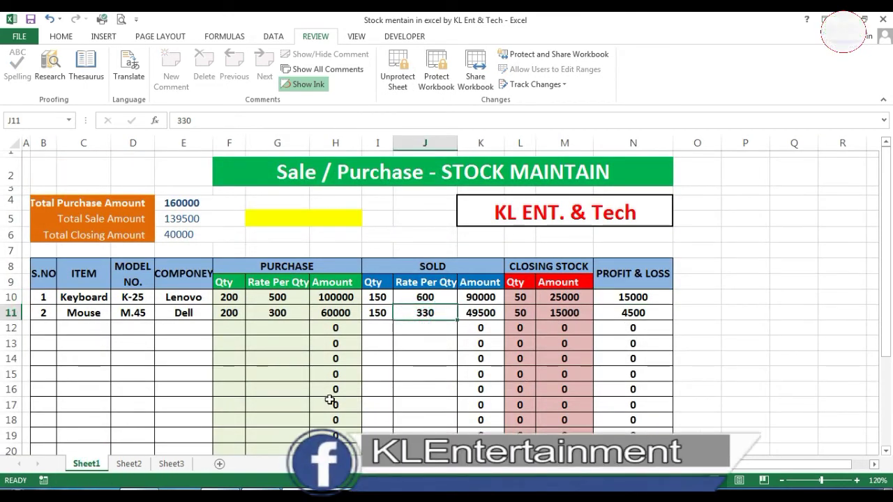
{"action": "left_click", "coordinate": [130, 464]}
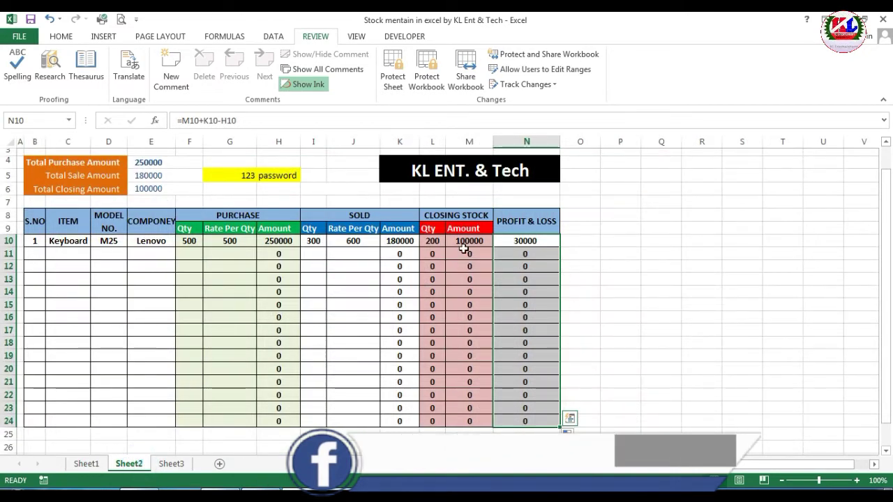
{"action": "left_click", "coordinate": [38, 255]}
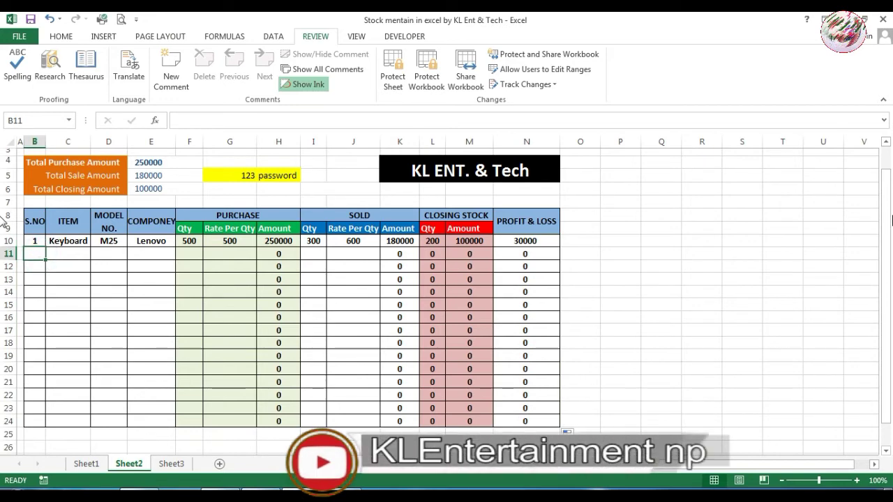
- Enter serial 2, item Mouse, model N16 and company Lenovo in row 11
{"action": "type", "text": "2"}
{"action": "key", "text": "Tab"}
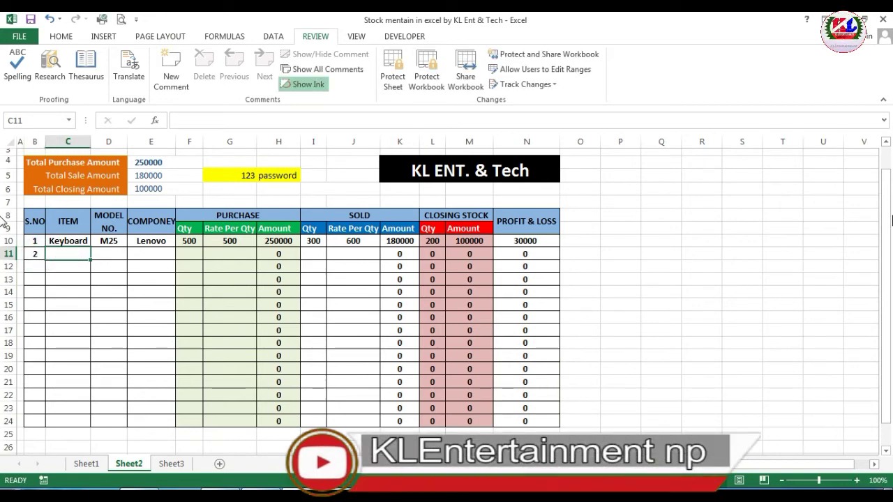
{"action": "type", "text": "Mouse"}
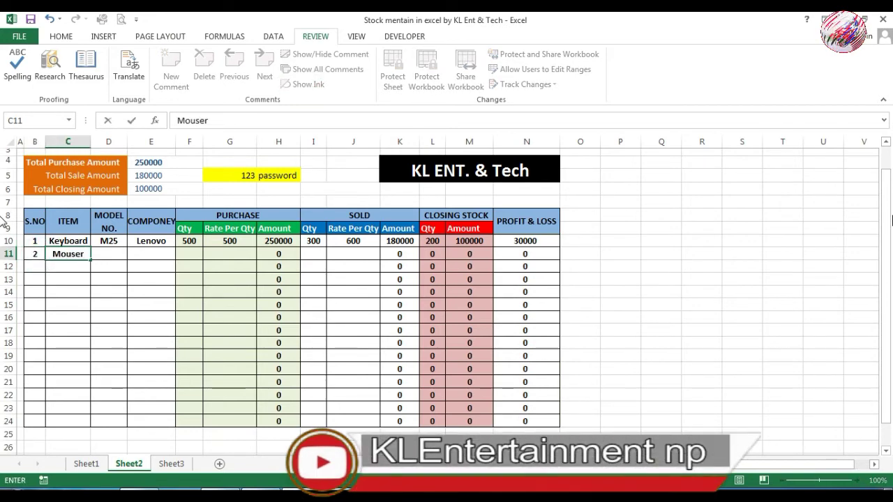
{"action": "key", "text": "Tab"}
{"action": "type", "text": "N"}
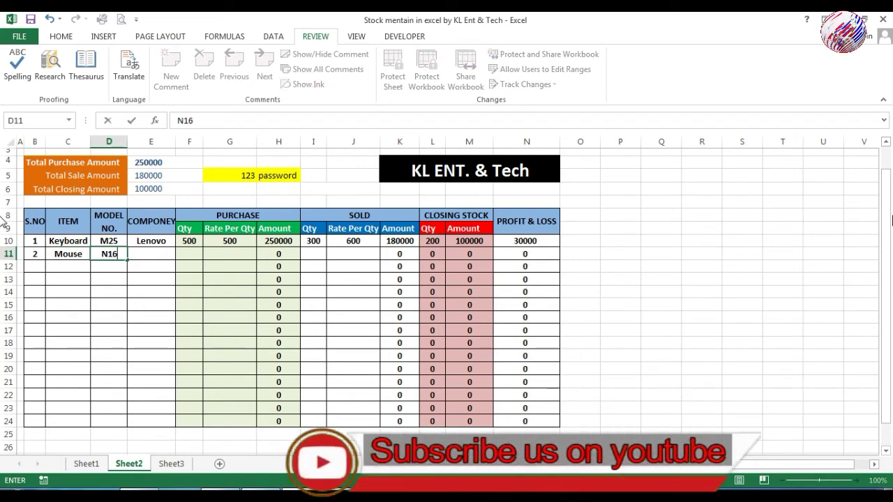
{"action": "key", "text": "Tab"}
{"action": "type", "text": "Le"}
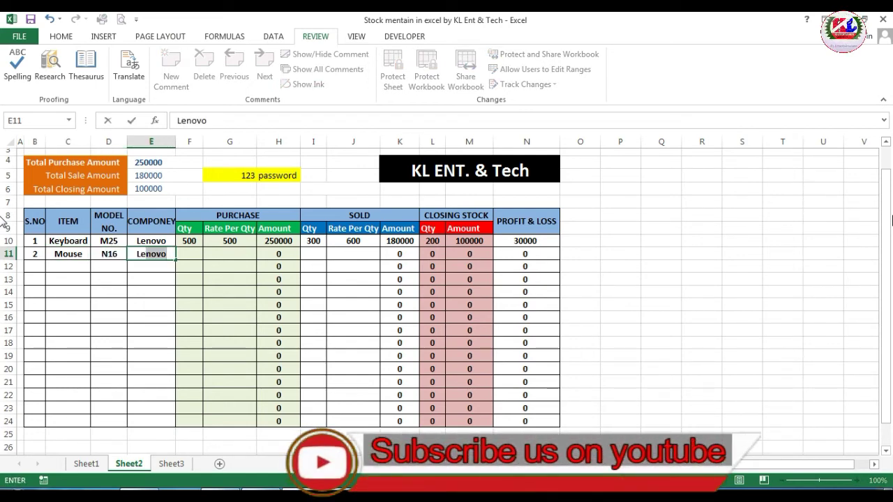
{"action": "key", "text": "Tab"}
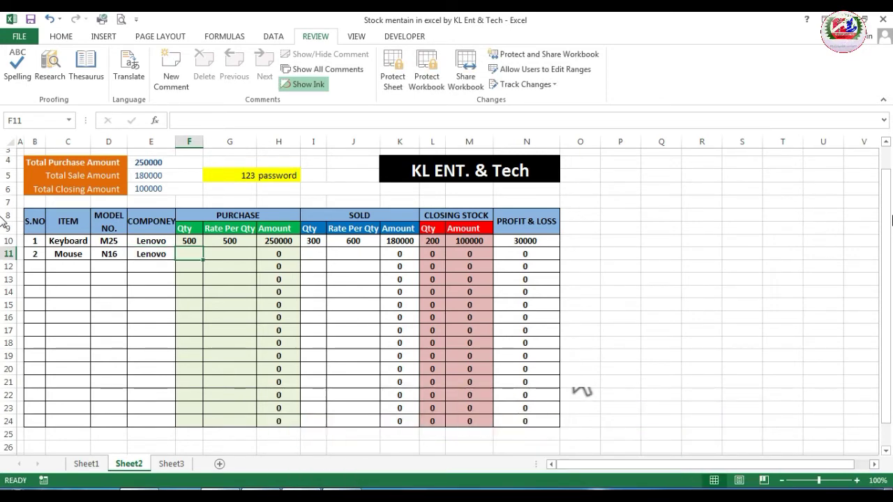
- Enter the Mouse purchase of 500 at 300 and sale of 300 at 350
{"action": "type", "text": "500"}
{"action": "key", "text": "Tab"}
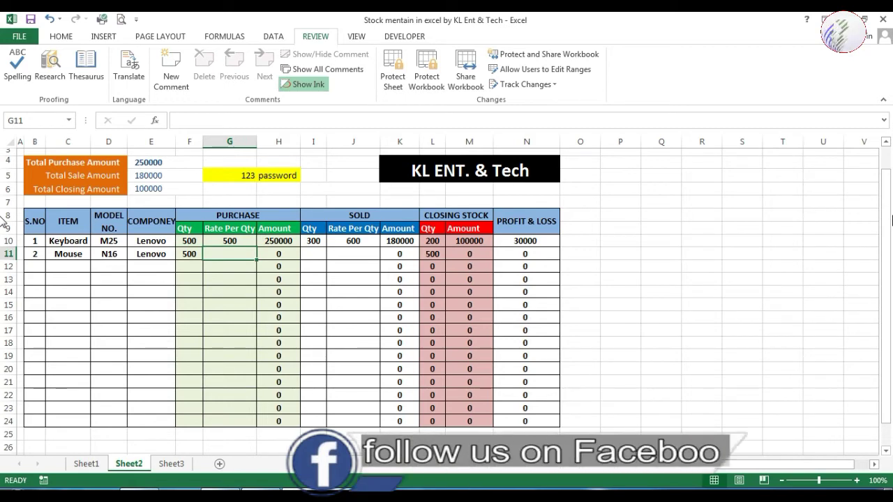
{"action": "type", "text": "300"}
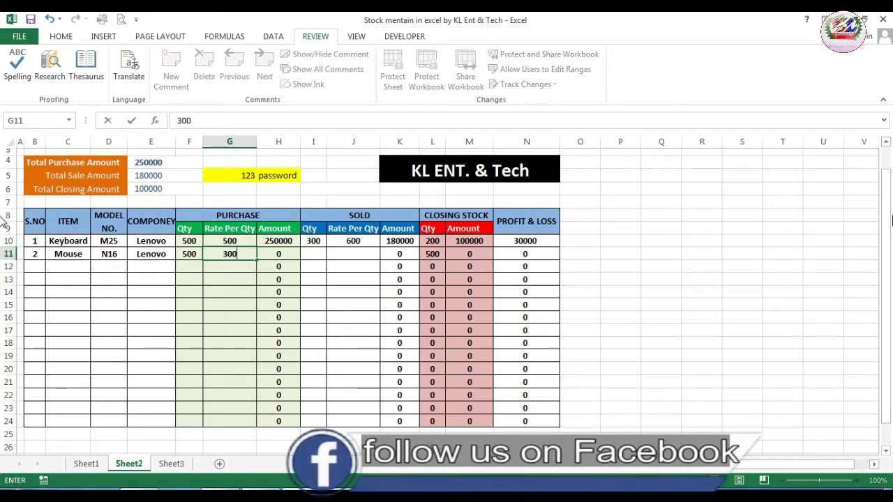
{"action": "key", "text": "Tab"}
{"action": "key", "text": "Tab"}
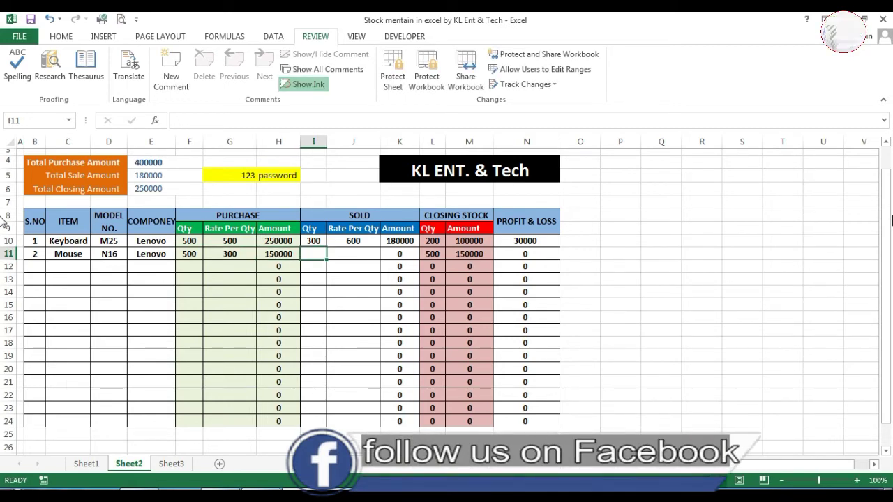
{"action": "type", "text": "300"}
{"action": "key", "text": "Tab"}
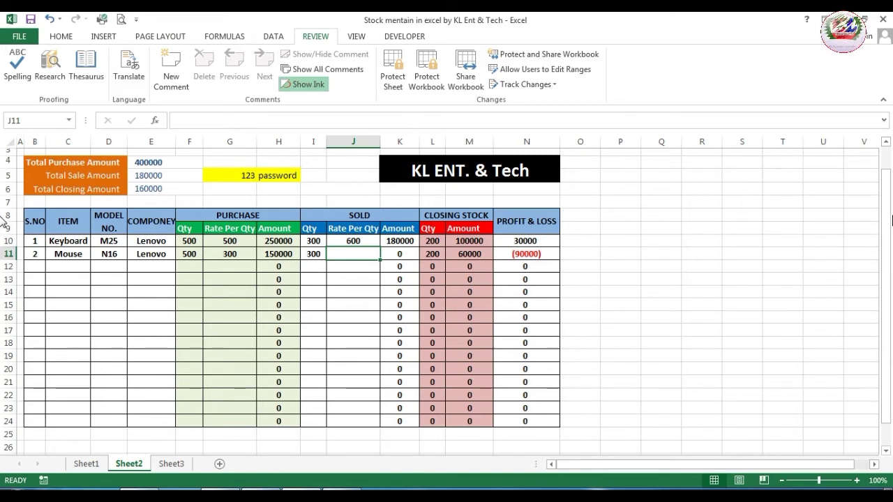
{"action": "type", "text": "350"}
{"action": "key", "text": "Return"}
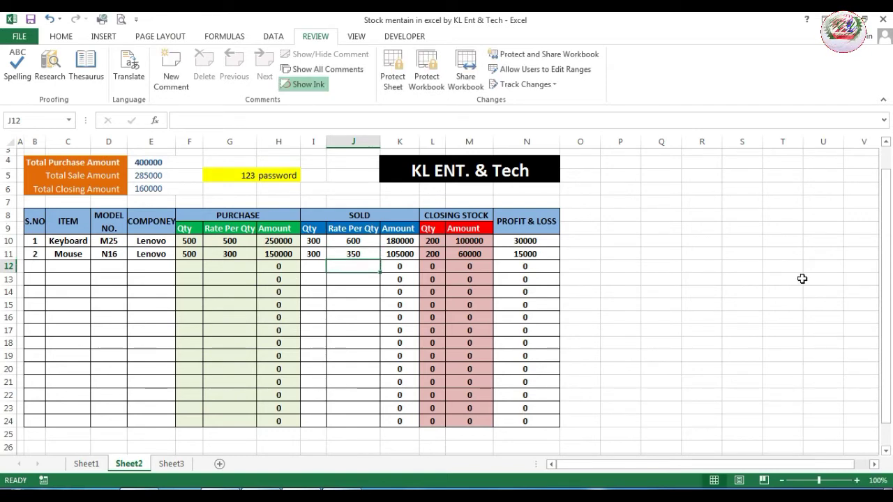
- Change the Mouse sale rate in J11 to 299 and check the (300) loss in N11
{"action": "left_click", "coordinate": [534, 253]}
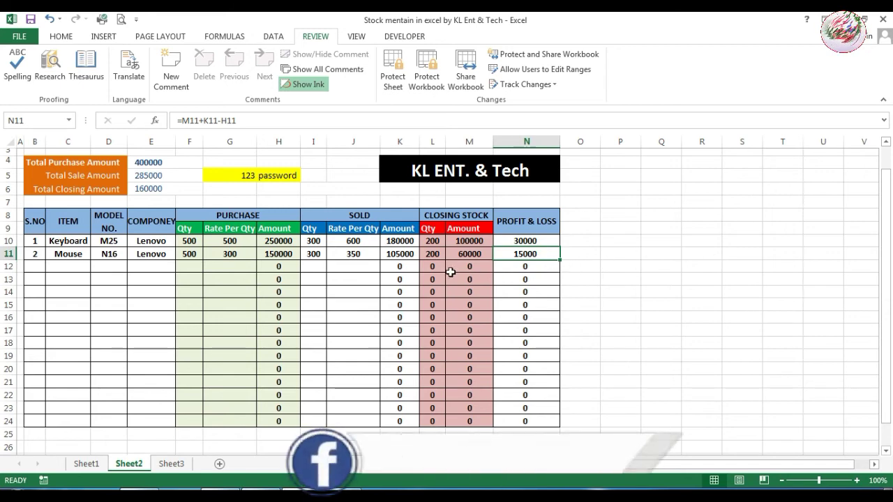
{"action": "left_click", "coordinate": [353, 254]}
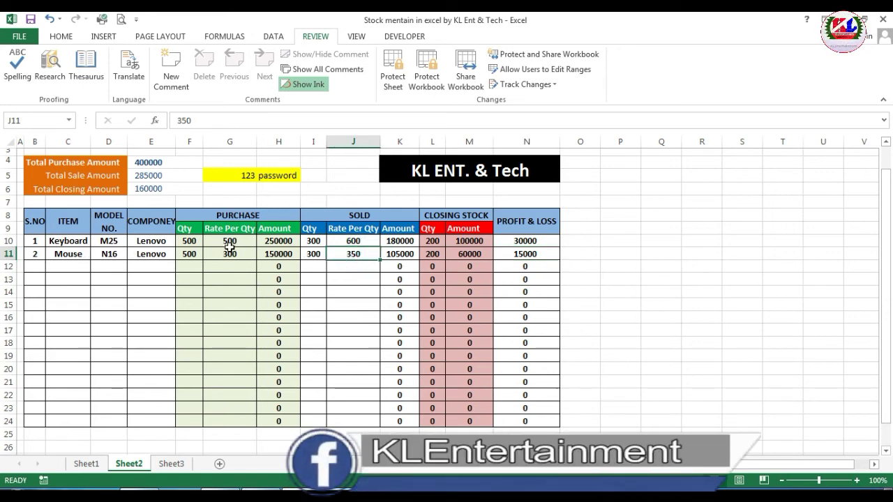
{"action": "left_click", "coordinate": [371, 256]}
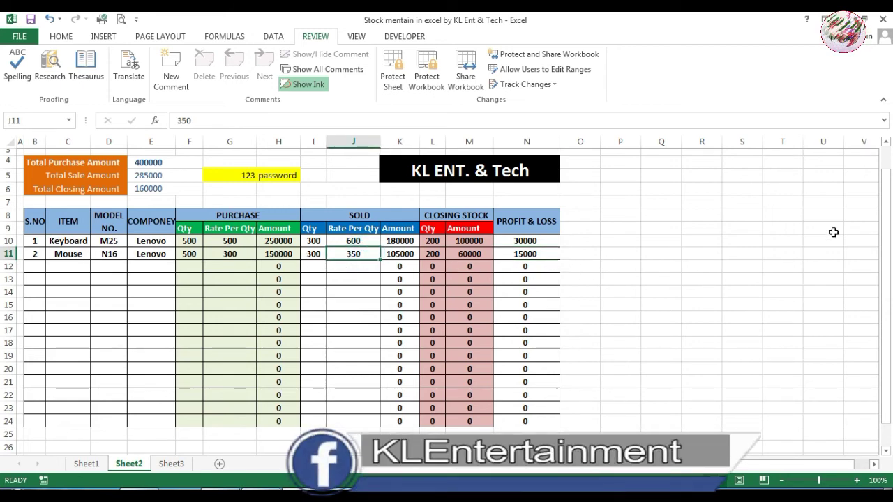
{"action": "type", "text": "299"}
{"action": "key", "text": "Return"}
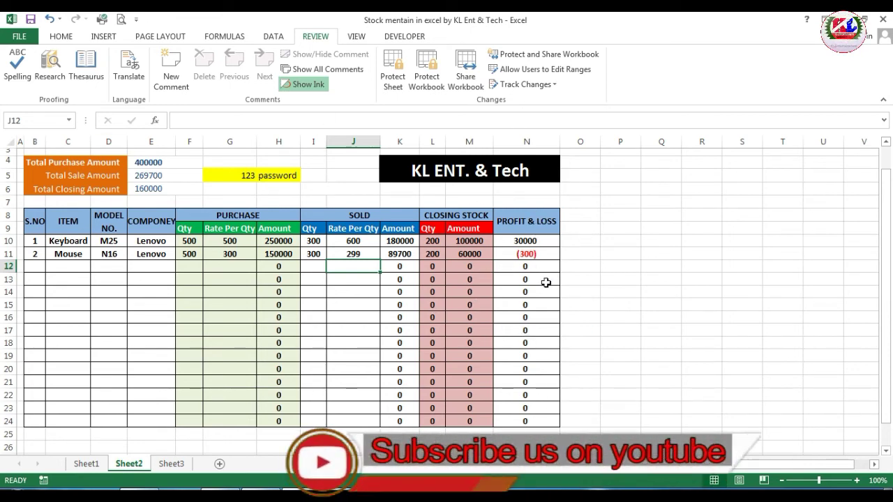
{"action": "left_click", "coordinate": [533, 253]}
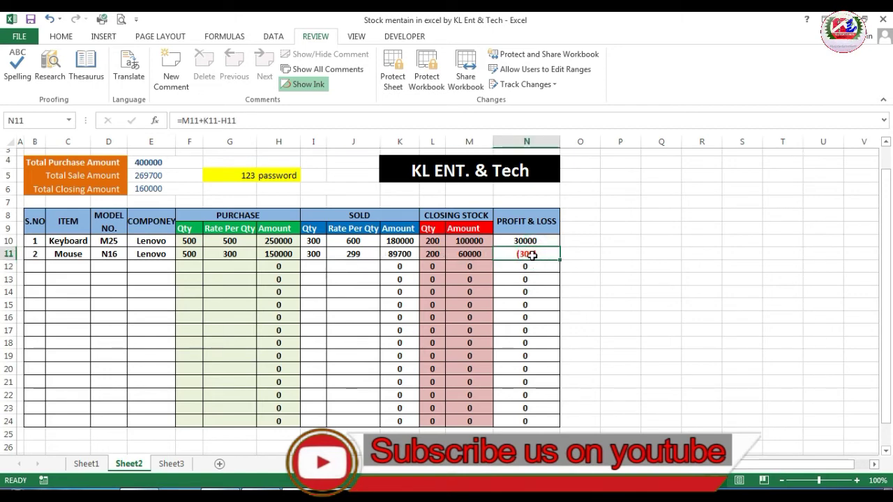
{"action": "right_click", "coordinate": [532, 256]}
{"action": "mouse_move", "coordinate": [513, 240]}
{"action": "left_mouse_down"}
{"action": "mouse_move", "coordinate": [531, 371]}
{"action": "mouse_move", "coordinate": [528, 421]}
{"action": "left_mouse_up"}
{"action": "right_click", "coordinate": [520, 421]}
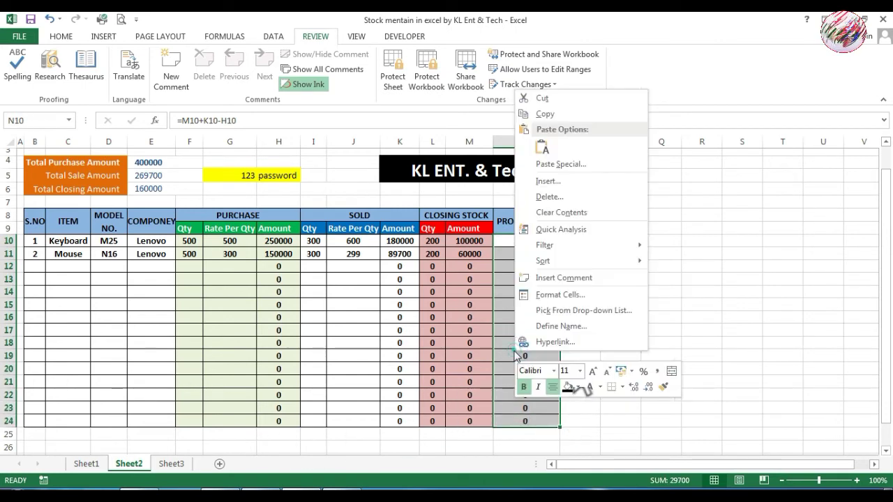
{"action": "left_click", "coordinate": [563, 295]}
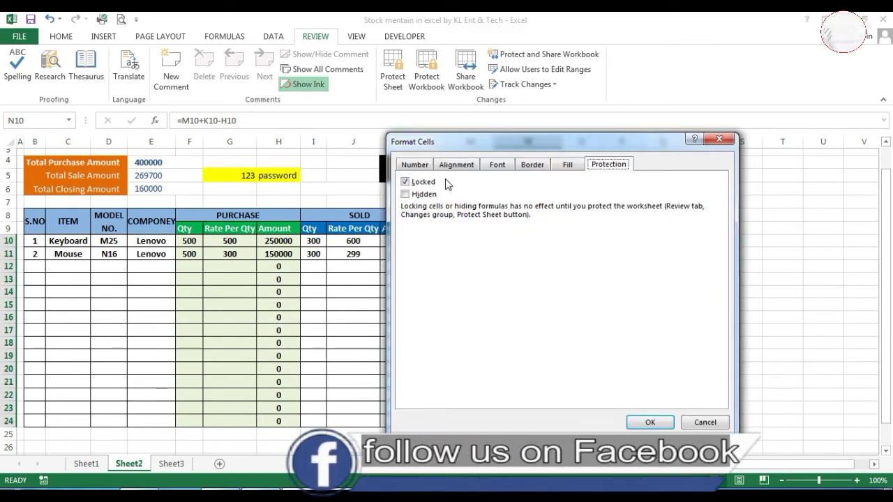
{"action": "left_click", "coordinate": [418, 165]}
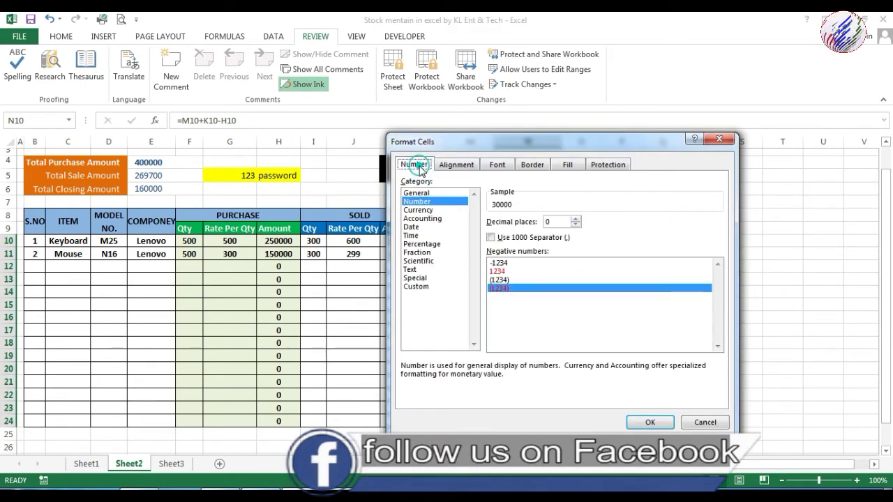
{"action": "left_click", "coordinate": [505, 263]}
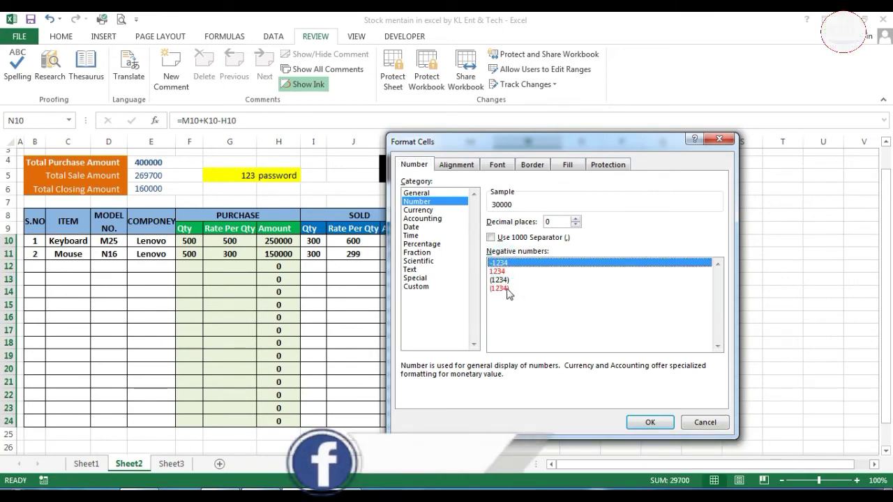
{"action": "left_click", "coordinate": [527, 288]}
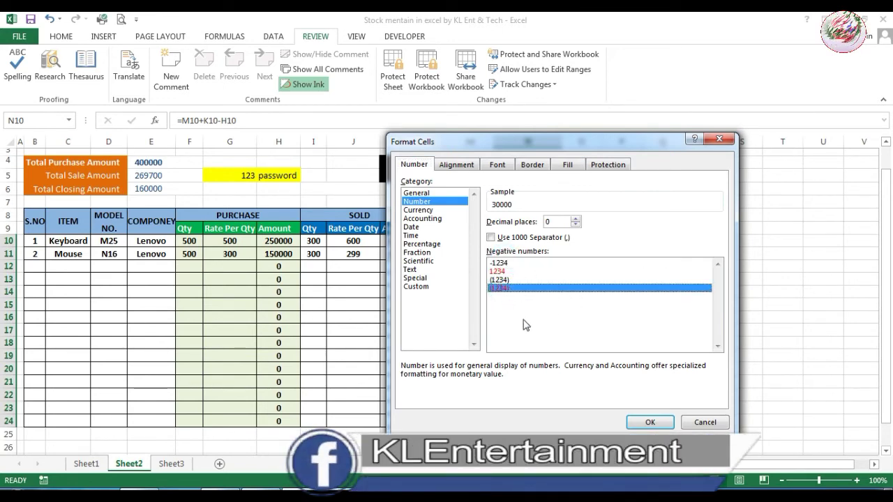
{"action": "left_click", "coordinate": [650, 422]}
{"action": "left_click", "coordinate": [656, 328]}
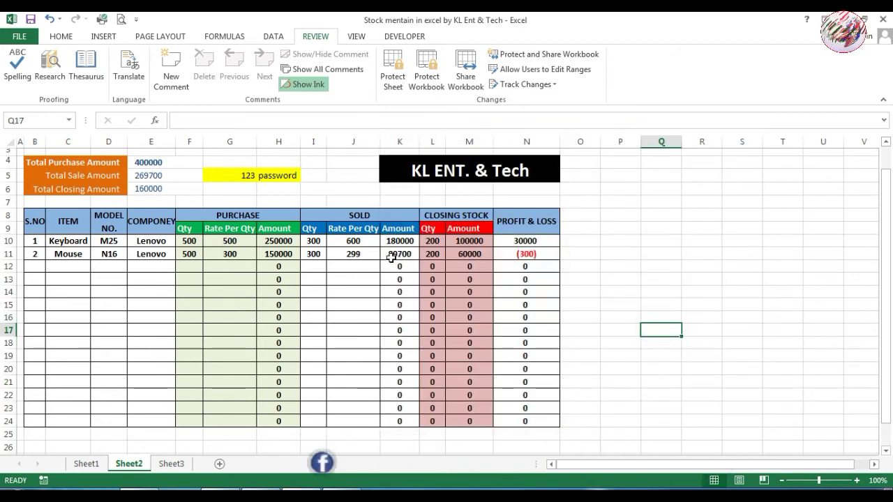
- Change the Mouse sale rate in J11 to 310, then review the total formula in E4
{"action": "left_click", "coordinate": [368, 253]}
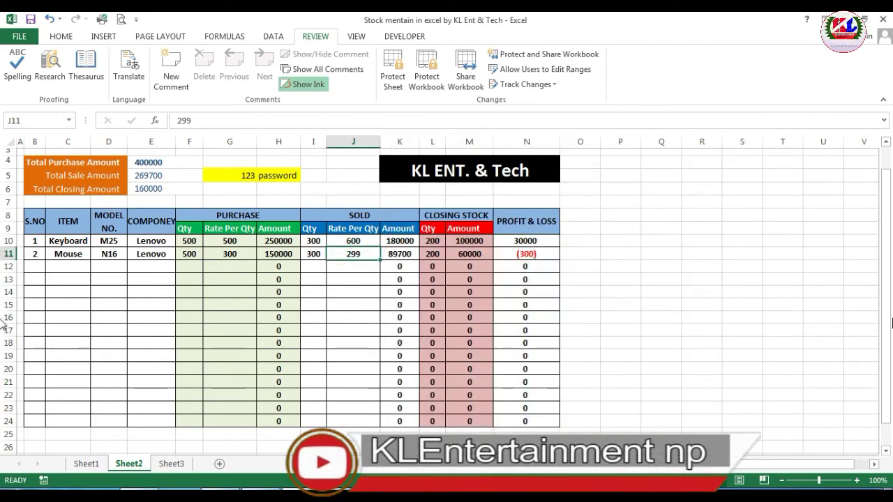
{"action": "type", "text": "31"}
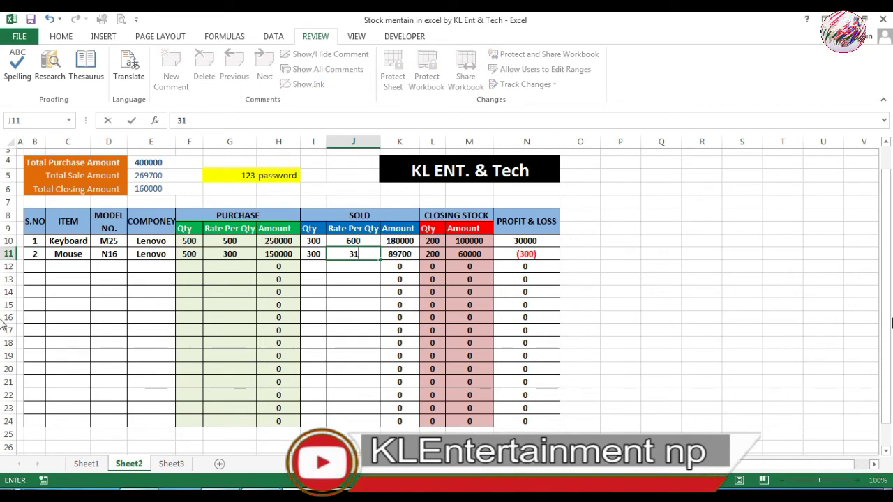
{"action": "type", "text": "0"}
{"action": "key", "text": "Return"}
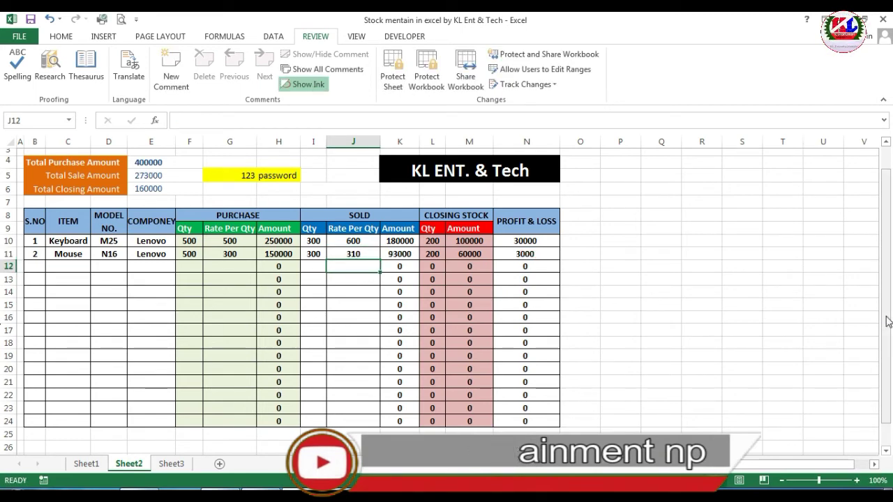
{"action": "left_click_drag", "start_coordinate": [580, 305], "coordinate": [579, 318]}
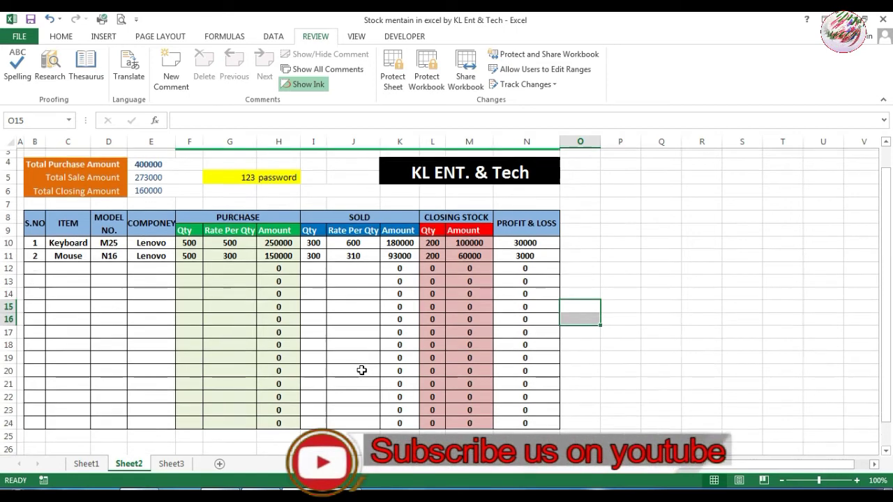
{"action": "scroll", "coordinate": [363, 368], "scroll_direction": "up", "scroll_amount": 1}
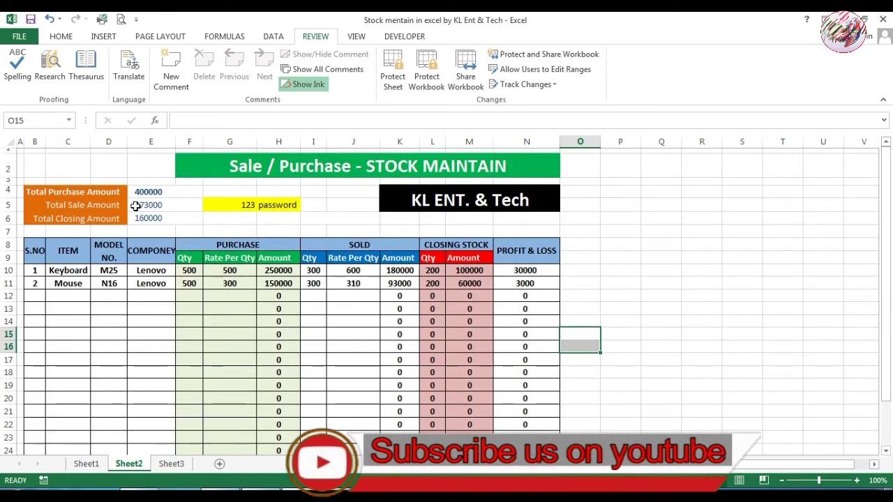
{"action": "left_click", "coordinate": [8, 191]}
{"action": "left_click", "coordinate": [150, 191]}
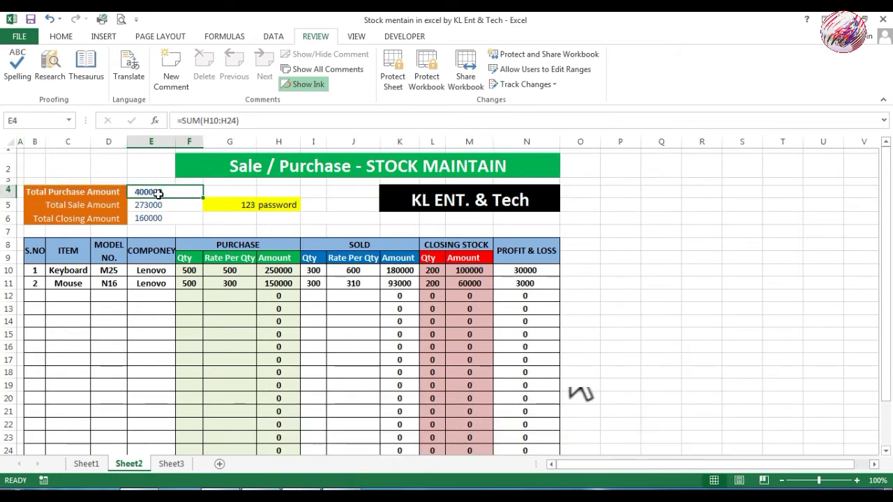
- Clear totals E4:E6 and re-enter Total Purchase Amount as =SUM(H10:H24), giving 400000
{"action": "left_click_drag", "start_coordinate": [158, 193], "coordinate": [160, 217]}
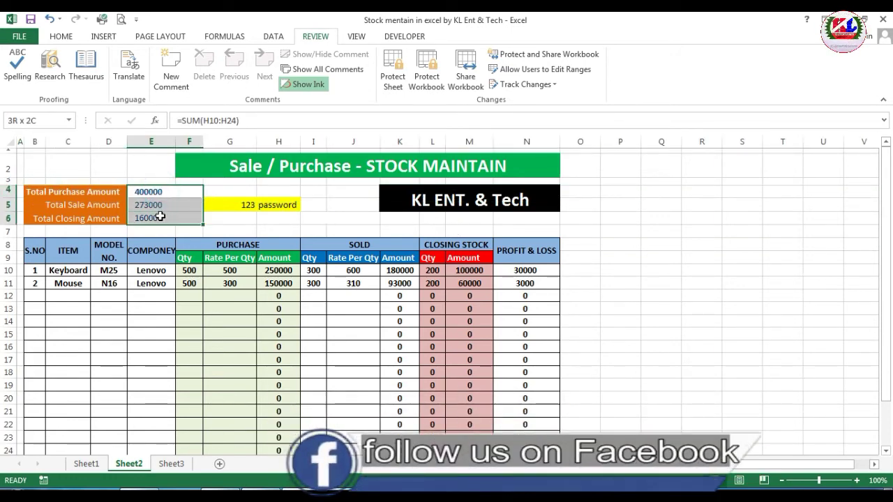
{"action": "key", "text": "Delete"}
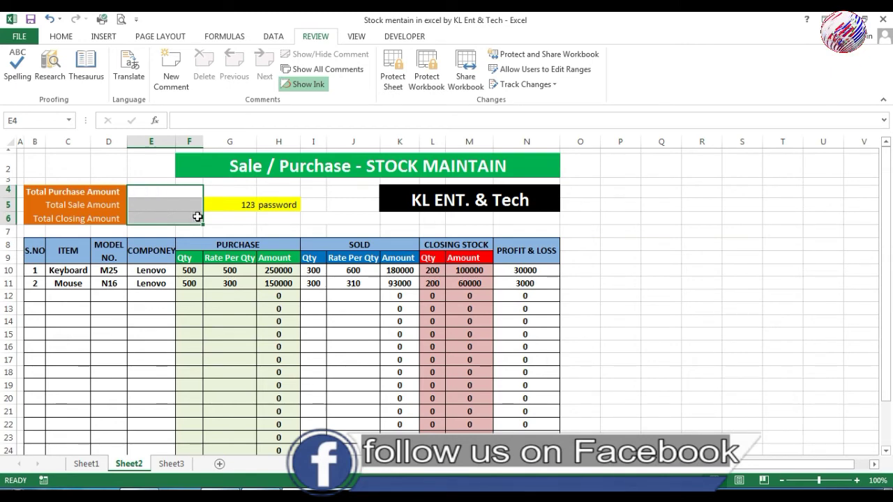
{"action": "left_click", "coordinate": [153, 192]}
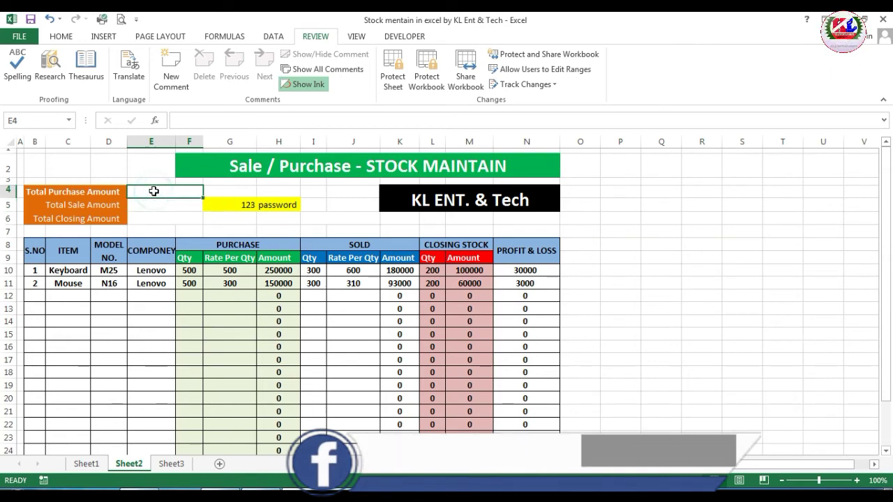
{"action": "scroll", "coordinate": [350, 380], "scroll_direction": "down", "scroll_amount": 1}
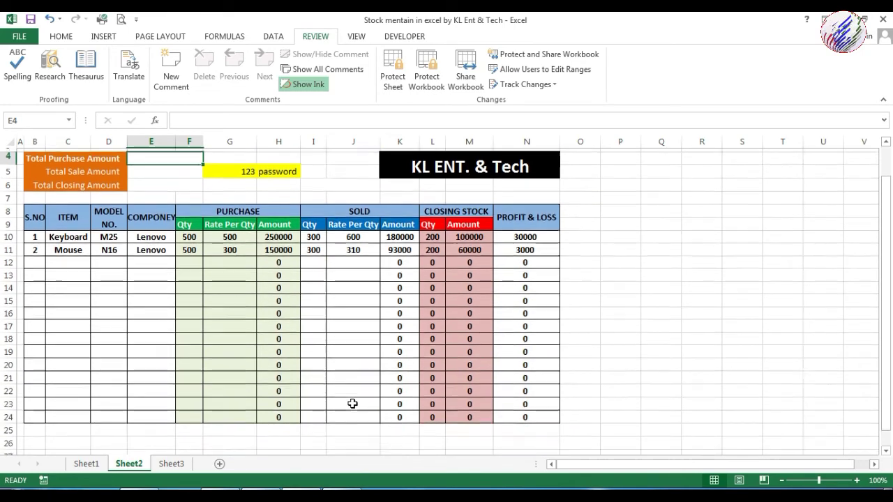
{"action": "scroll", "coordinate": [353, 402], "scroll_direction": "up", "scroll_amount": 1}
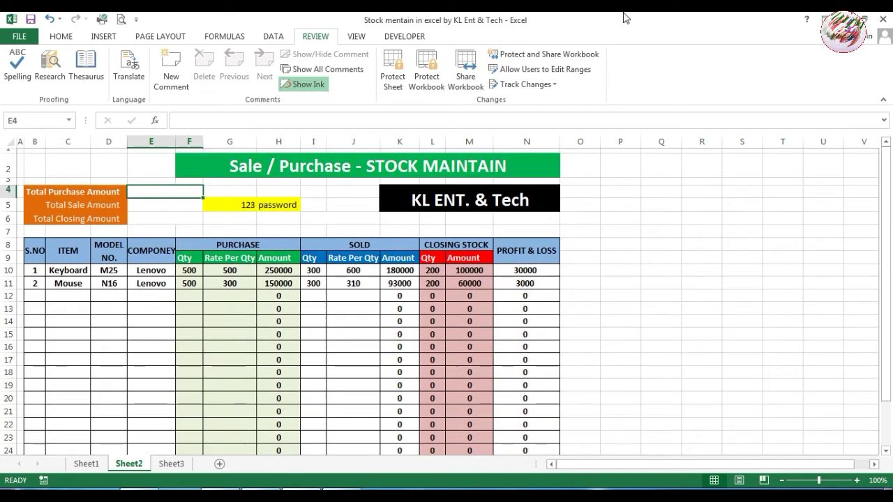
{"action": "left_click", "coordinate": [61, 36]}
{"action": "left_click", "coordinate": [744, 54]}
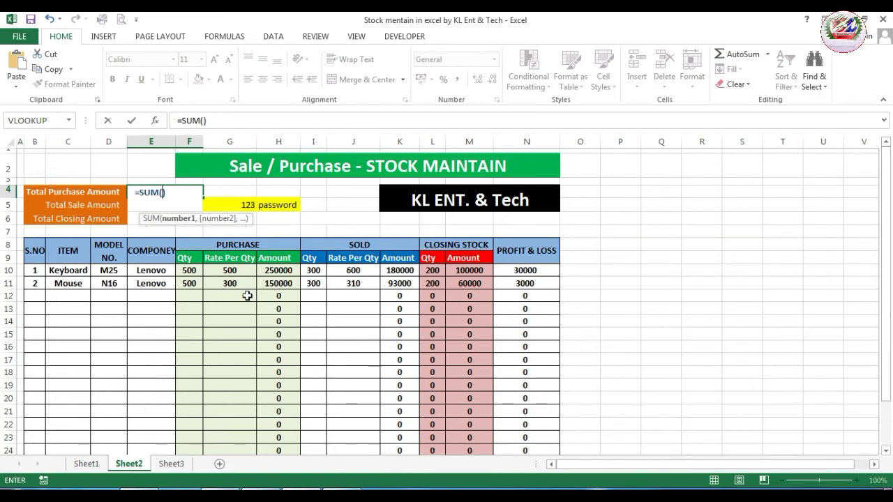
{"action": "left_click_drag", "start_coordinate": [276, 271], "coordinate": [287, 421]}
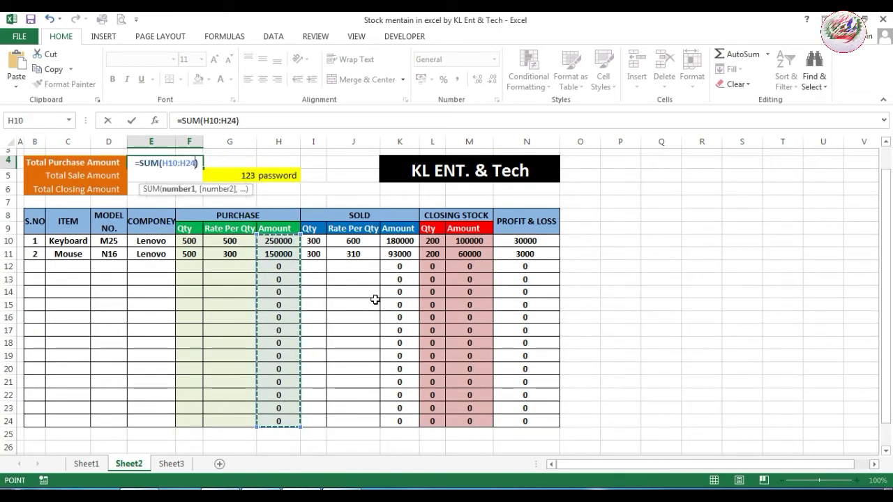
{"action": "key", "text": "Return"}
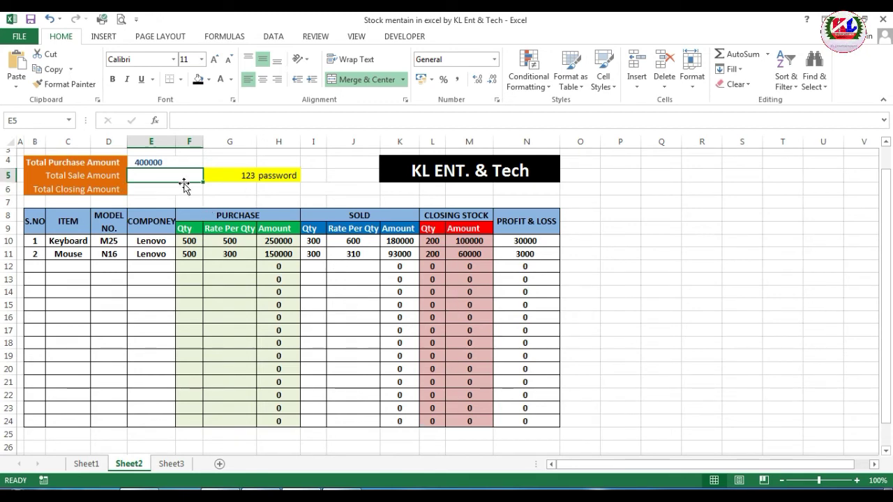
- Set Total Sale Amount in E5 to =SUM(K10:K24), showing 273000
{"action": "left_click", "coordinate": [723, 54]}
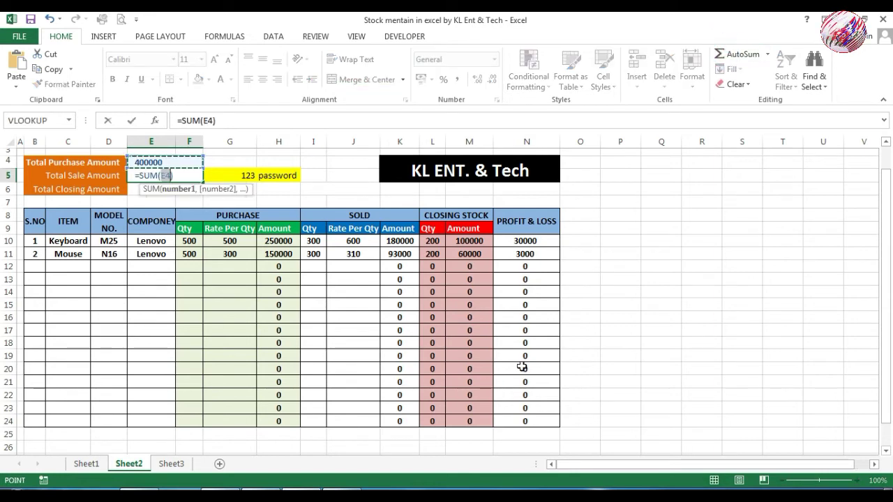
{"action": "left_click_drag", "start_coordinate": [400, 240], "coordinate": [400, 422]}
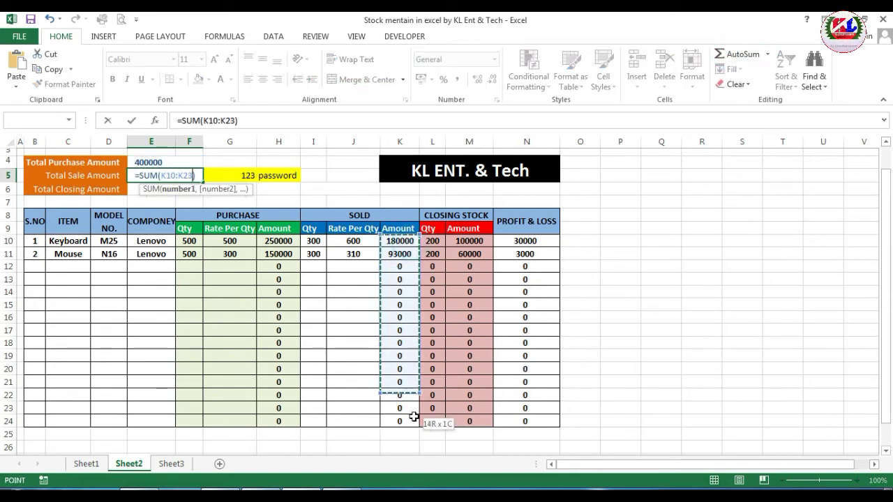
{"action": "key", "text": "Return"}
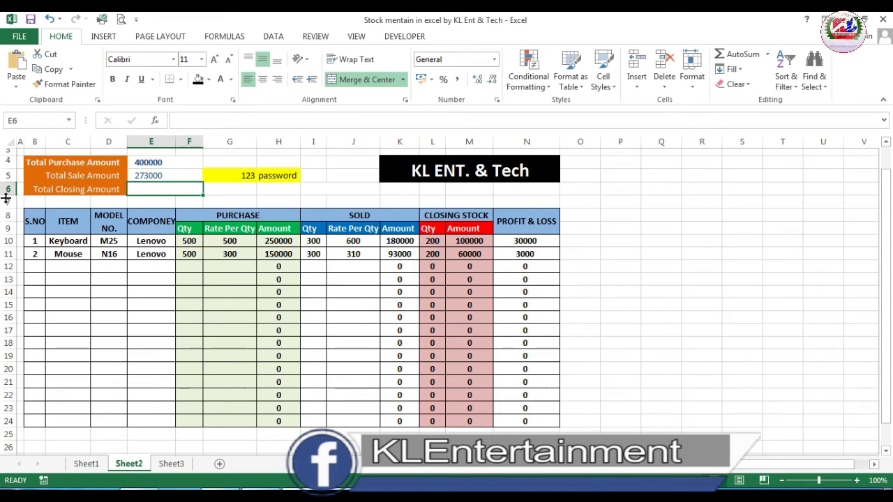
- Set Total Closing Amount in E6 to =SUM(M10:M24), showing 160000
{"action": "left_click", "coordinate": [733, 54]}
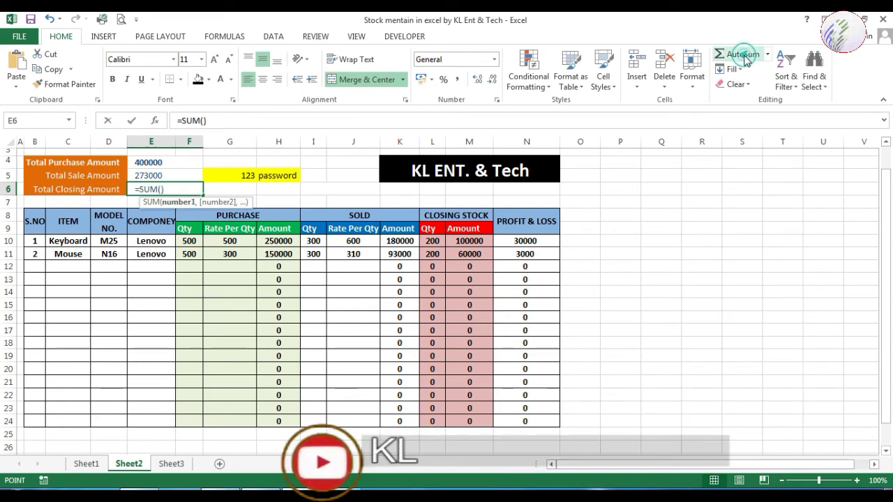
{"action": "left_click_drag", "start_coordinate": [475, 243], "coordinate": [466, 419]}
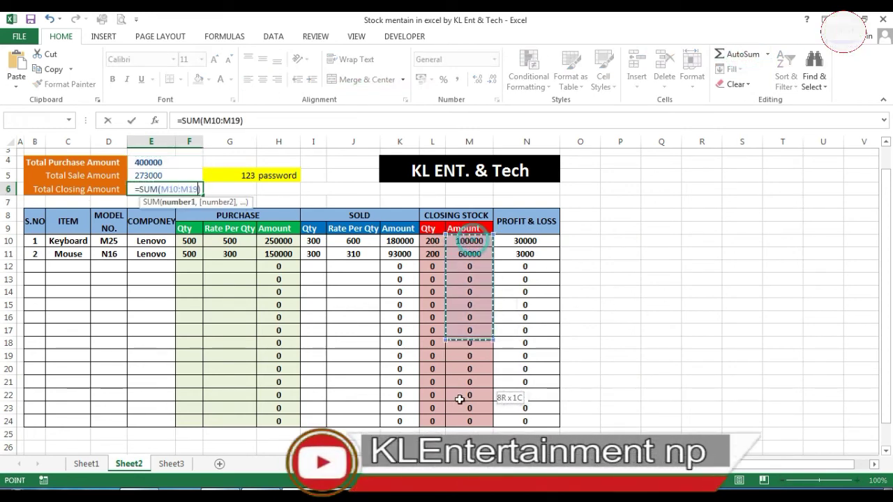
{"action": "key", "text": "Return"}
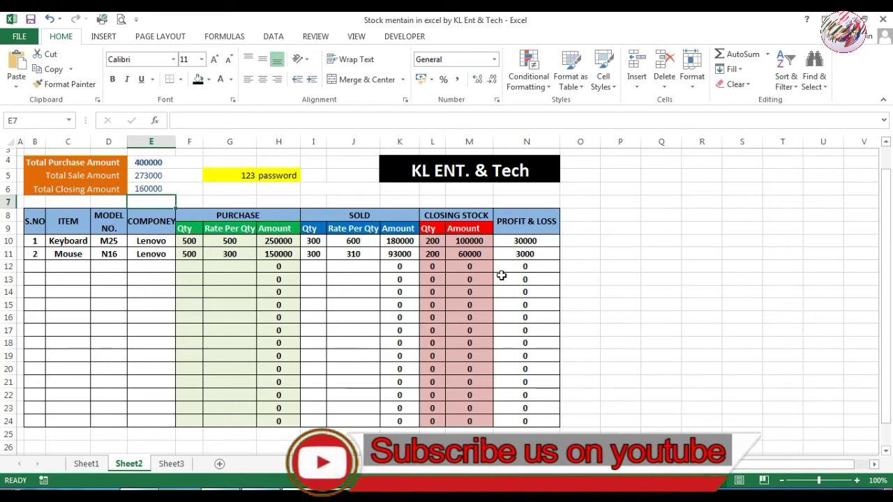
{"action": "left_click", "coordinate": [433, 241]}
{"action": "left_click", "coordinate": [667, 279]}
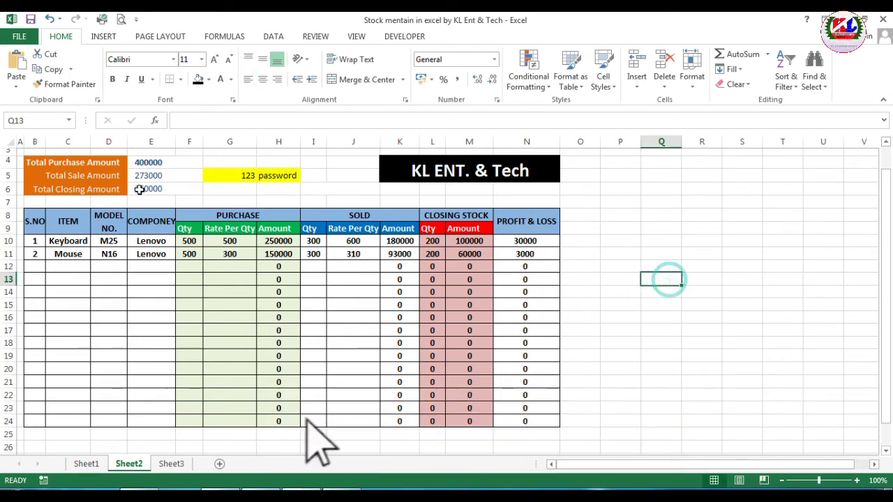
{"action": "left_click", "coordinate": [10, 160]}
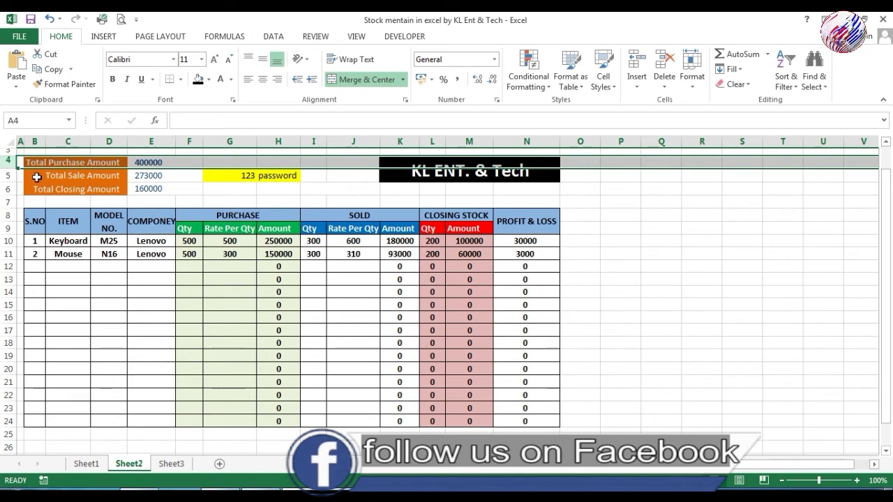
{"action": "left_click", "coordinate": [9, 176]}
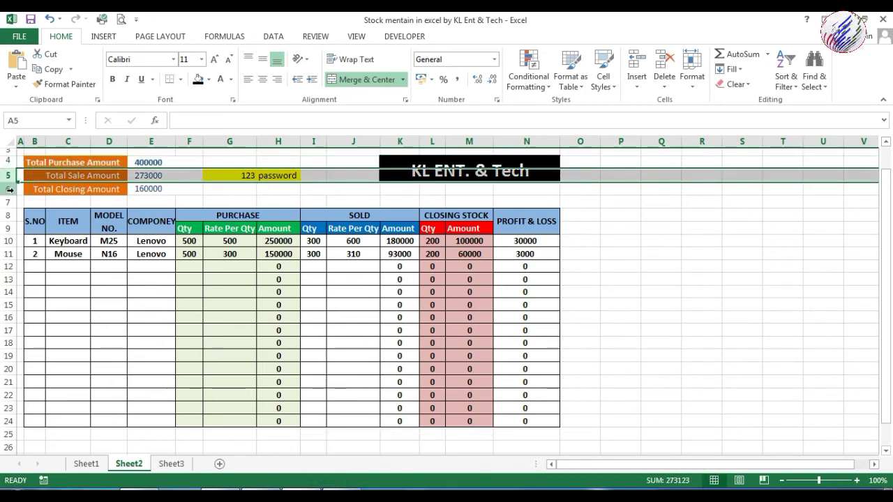
{"action": "left_click", "coordinate": [10, 189]}
{"action": "left_click", "coordinate": [161, 189]}
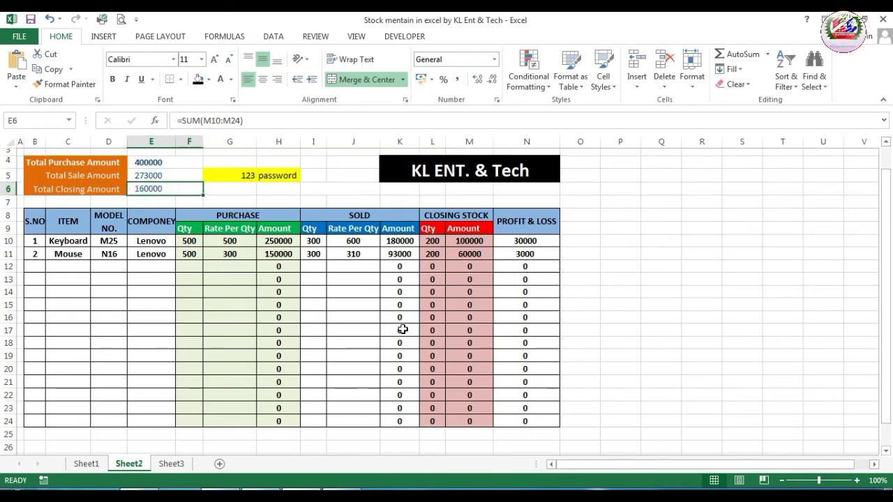
{"action": "left_click", "coordinate": [774, 326]}
{"action": "left_click_drag", "start_coordinate": [215, 179], "coordinate": [279, 178]}
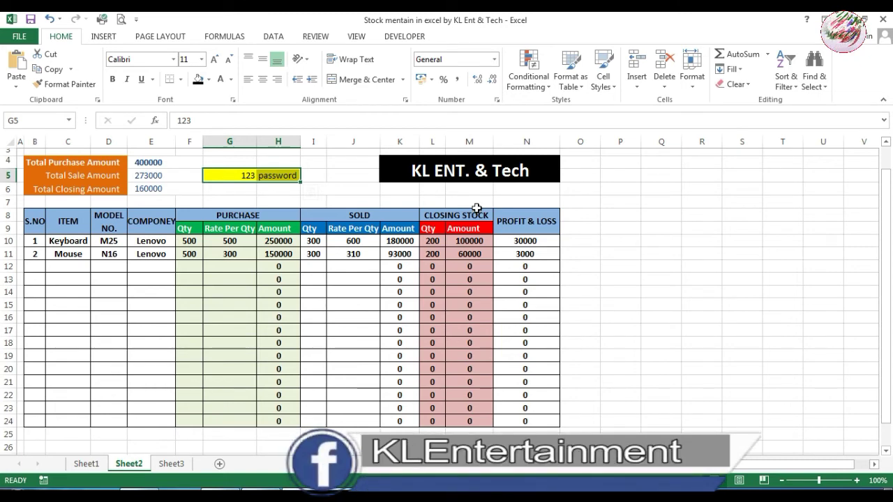
{"action": "scroll", "coordinate": [530, 408], "scroll_direction": "down", "scroll_amount": 1}
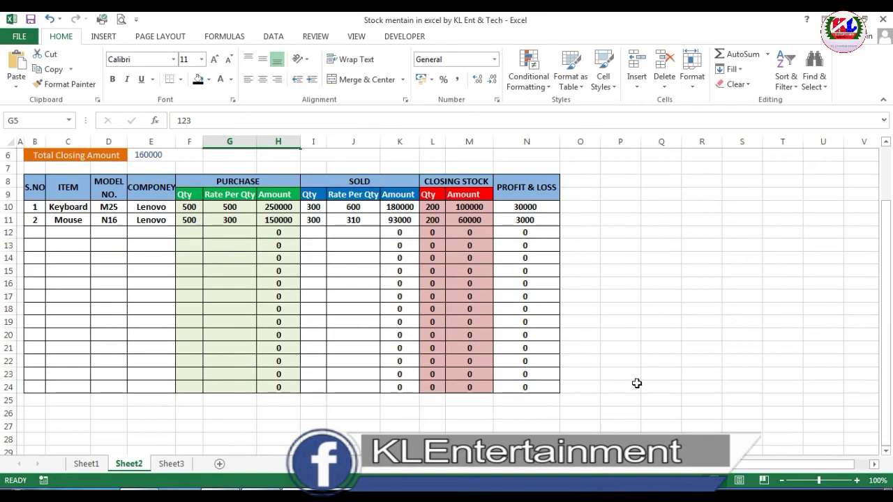
{"action": "scroll", "coordinate": [645, 375], "scroll_direction": "up", "scroll_amount": 2}
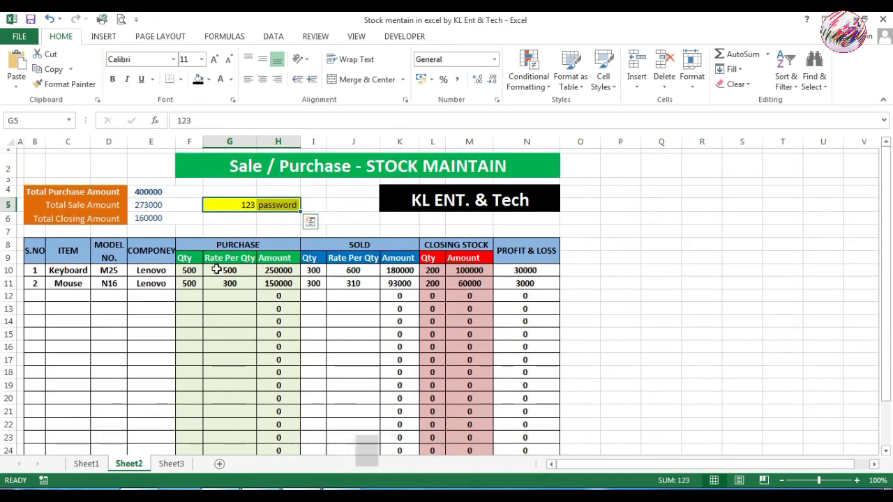
{"action": "left_click", "coordinate": [190, 269]}
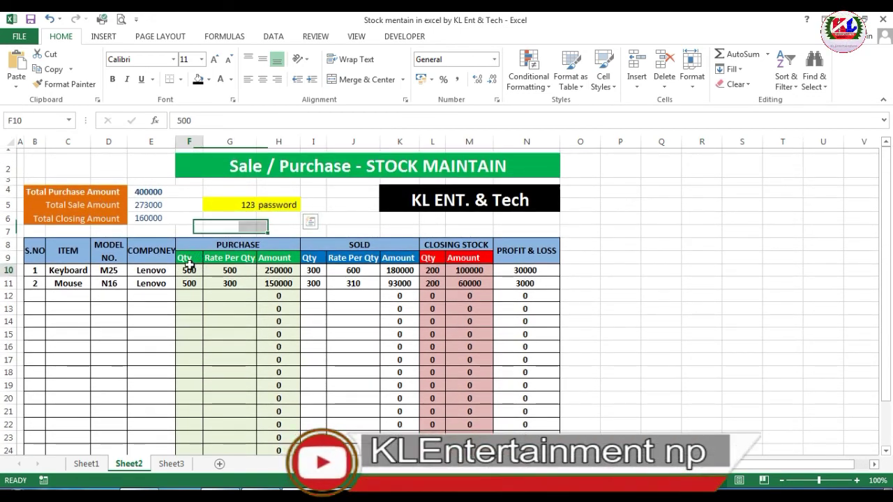
{"action": "left_click", "coordinate": [497, 323]}
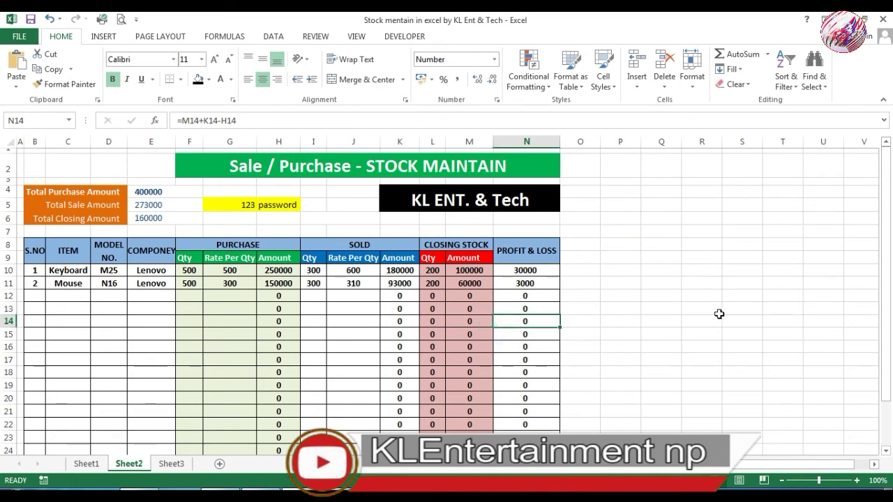
{"action": "left_click", "coordinate": [14, 141]}
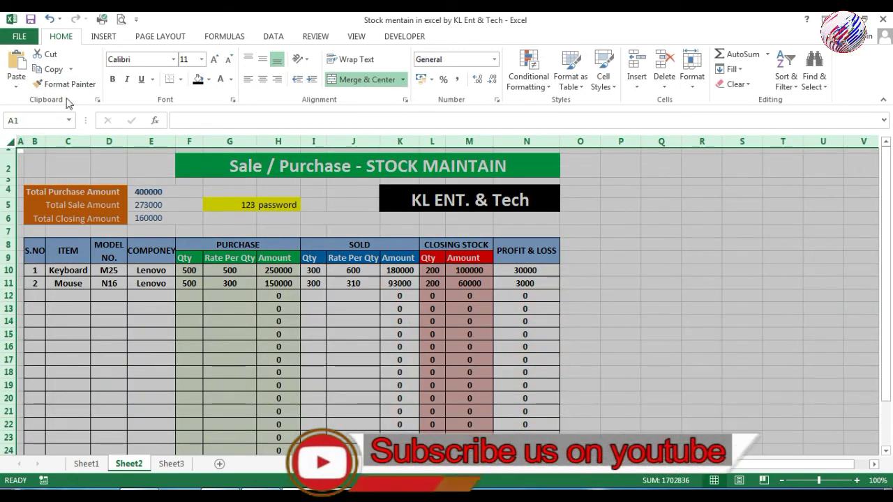
- Turn off the Locked protection option for all cells on Sheet2 via Format Cells
{"action": "right_click", "coordinate": [183, 297]}
{"action": "left_click", "coordinate": [224, 259]}
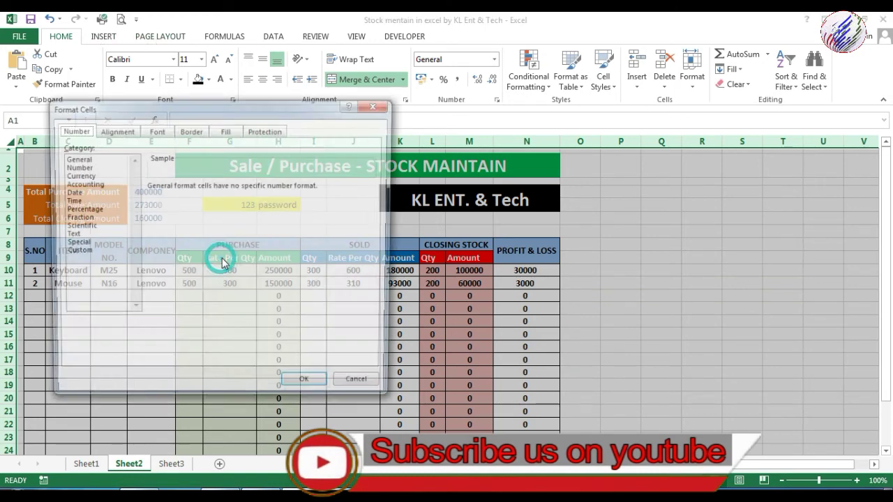
{"action": "left_click", "coordinate": [266, 130]}
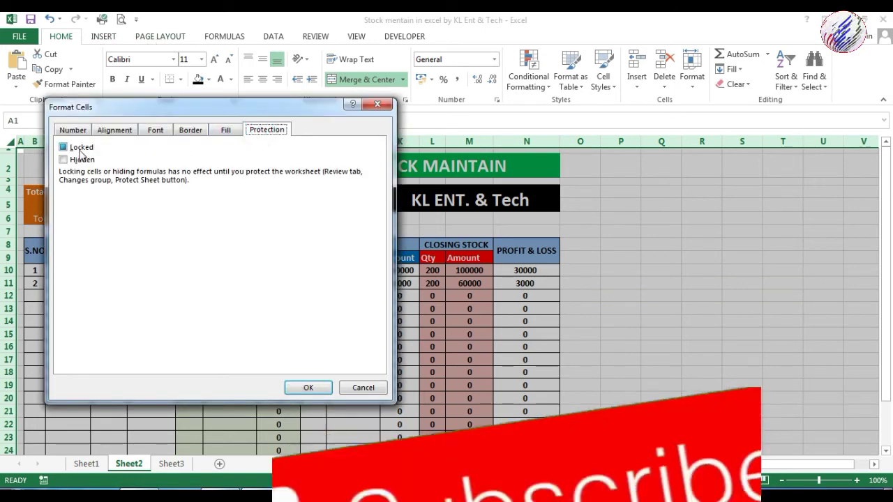
{"action": "left_click", "coordinate": [78, 147]}
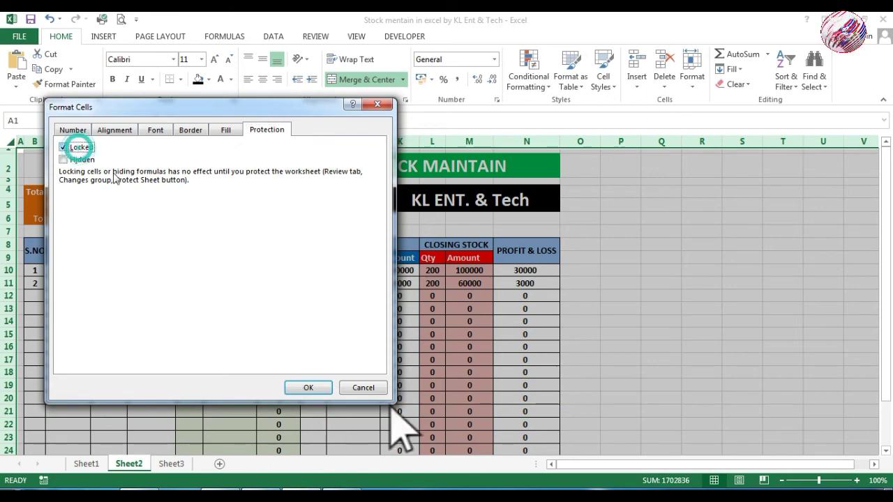
{"action": "left_click", "coordinate": [292, 386]}
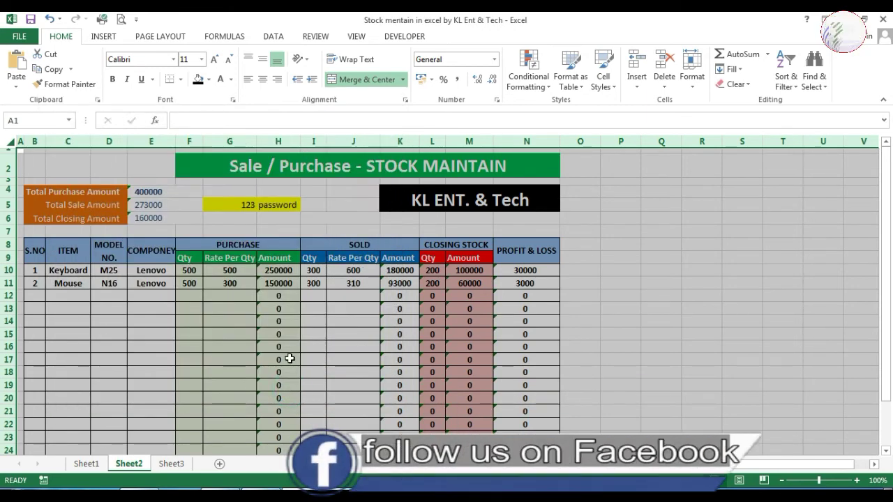
{"action": "left_click", "coordinate": [60, 37]}
{"action": "left_click", "coordinate": [815, 77]}
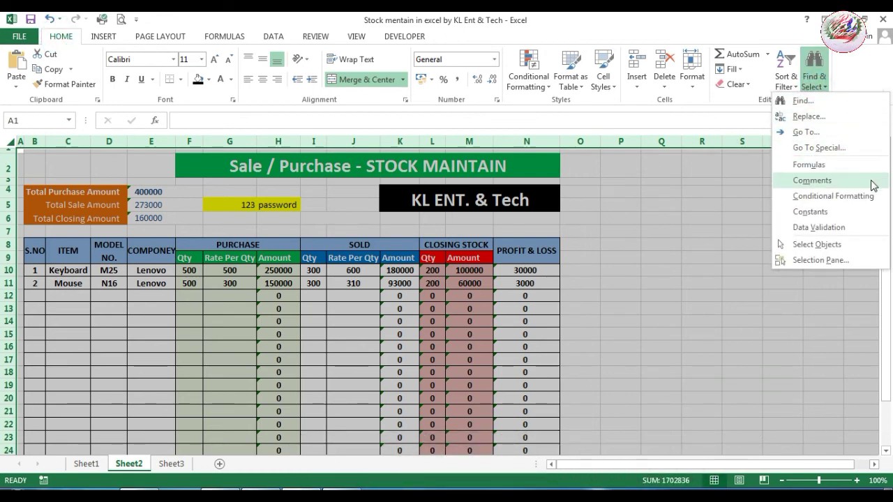
- Select every formula cell on the sheet using Go To Special > Formulas
{"action": "left_click", "coordinate": [842, 153]}
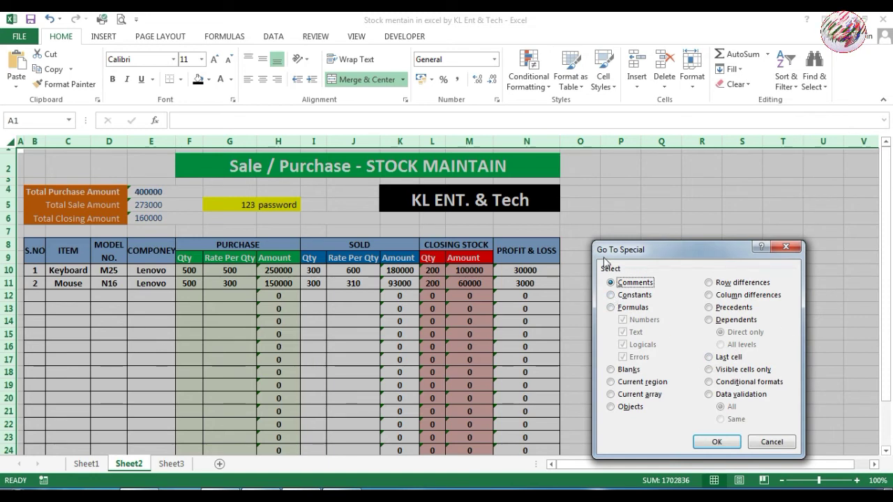
{"action": "left_click_drag", "start_coordinate": [605, 261], "coordinate": [600, 199]}
{"action": "left_click", "coordinate": [623, 251]}
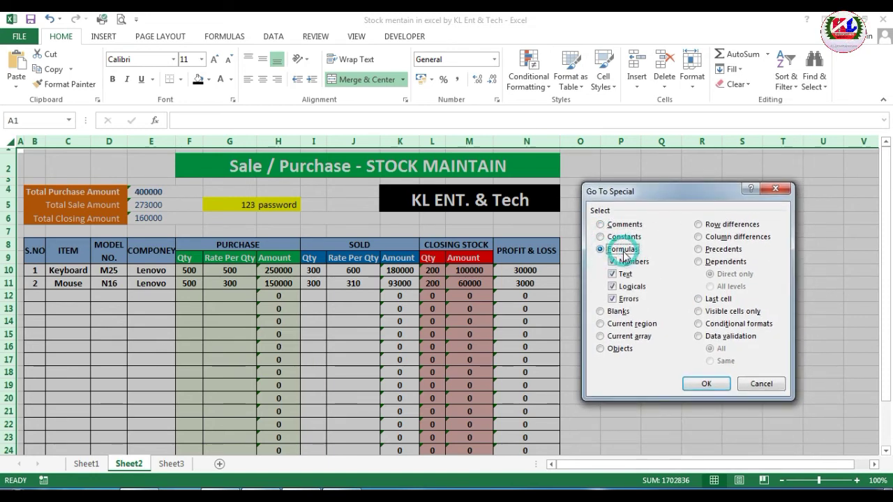
{"action": "left_click", "coordinate": [707, 384]}
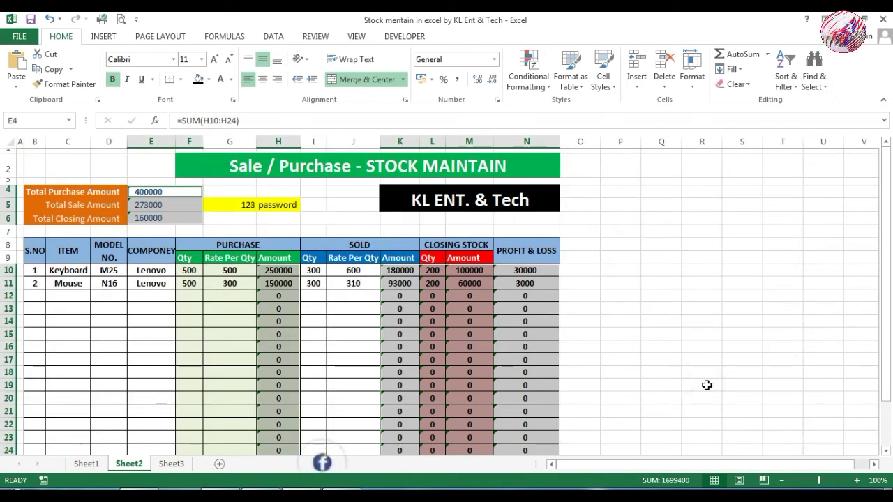
{"action": "scroll", "coordinate": [185, 242], "scroll_direction": "down", "scroll_amount": 2}
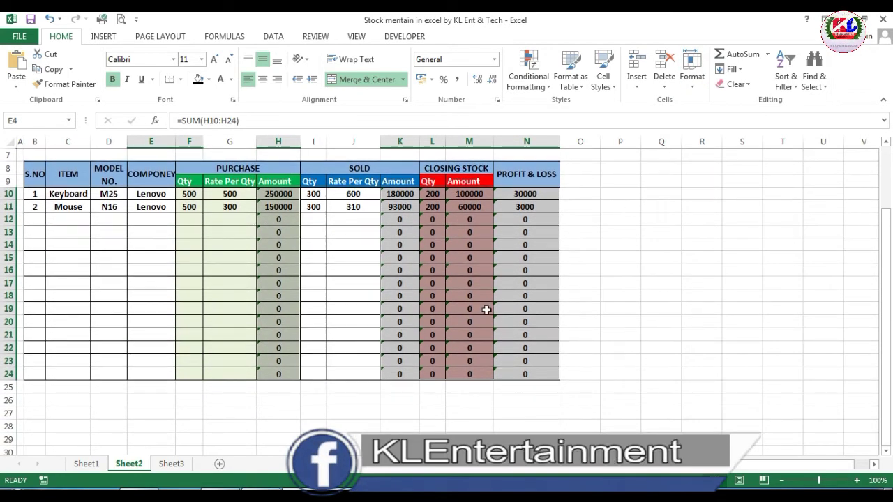
{"action": "scroll", "coordinate": [363, 320], "scroll_direction": "up", "scroll_amount": 1}
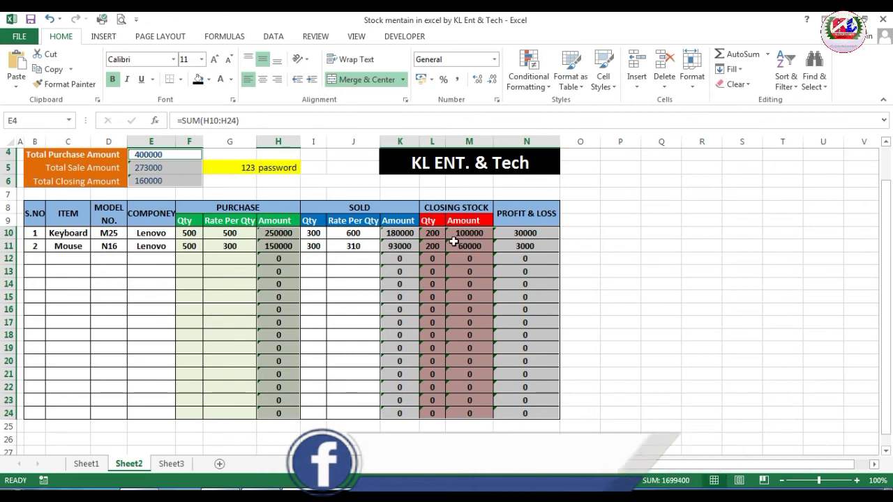
- Tick Locked in the Format Cells protection settings for the selected formula cells
{"action": "right_click", "coordinate": [275, 208]}
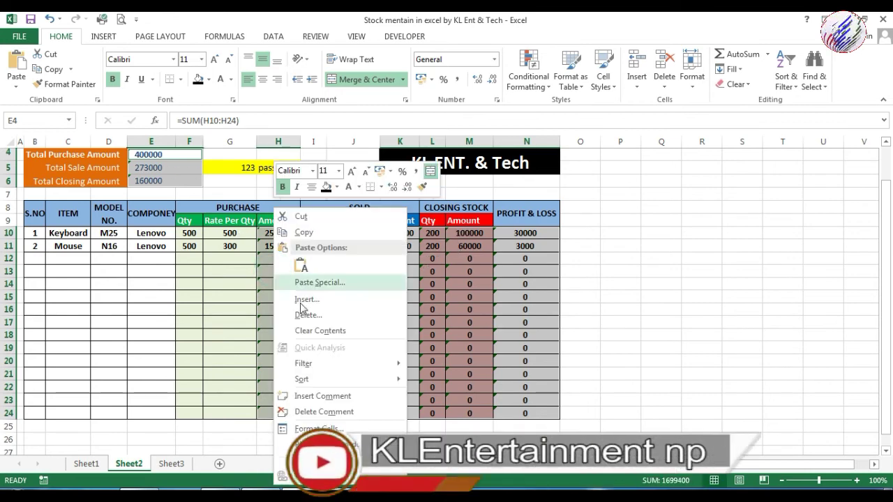
{"action": "left_click", "coordinate": [314, 428]}
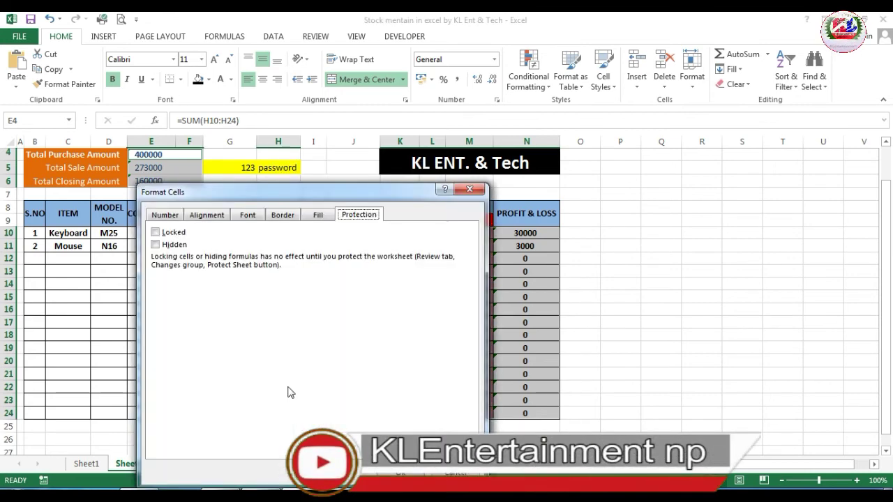
{"action": "left_click", "coordinate": [172, 235]}
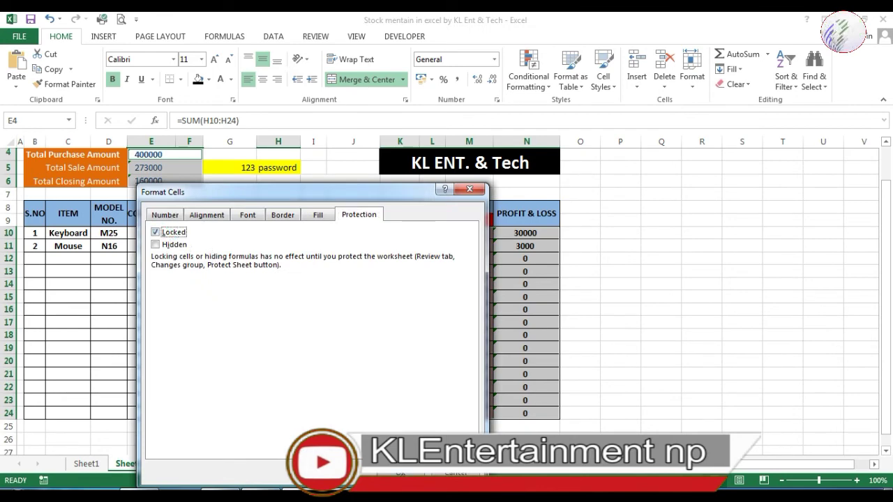
{"action": "left_click", "coordinate": [401, 473]}
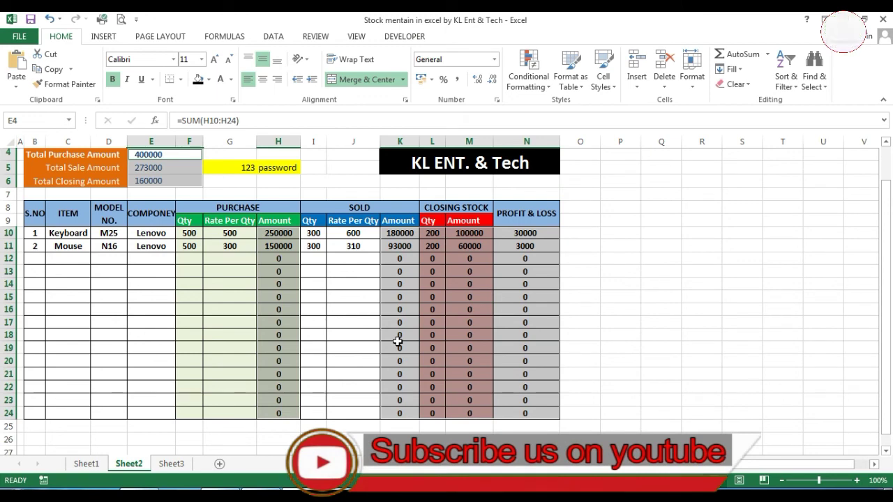
{"action": "scroll", "coordinate": [210, 183], "scroll_direction": "up", "scroll_amount": 1}
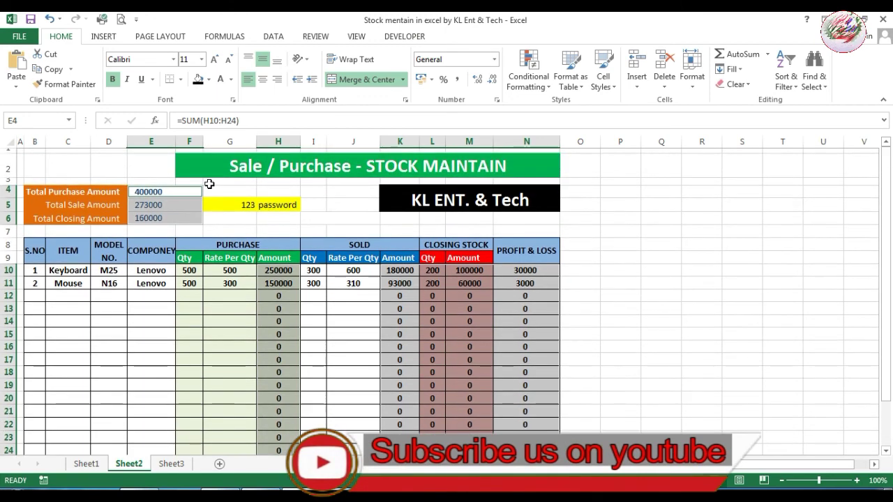
- Protect Sheet2 with a password, allowing only unlocked cells to be selected
{"action": "left_click", "coordinate": [316, 35]}
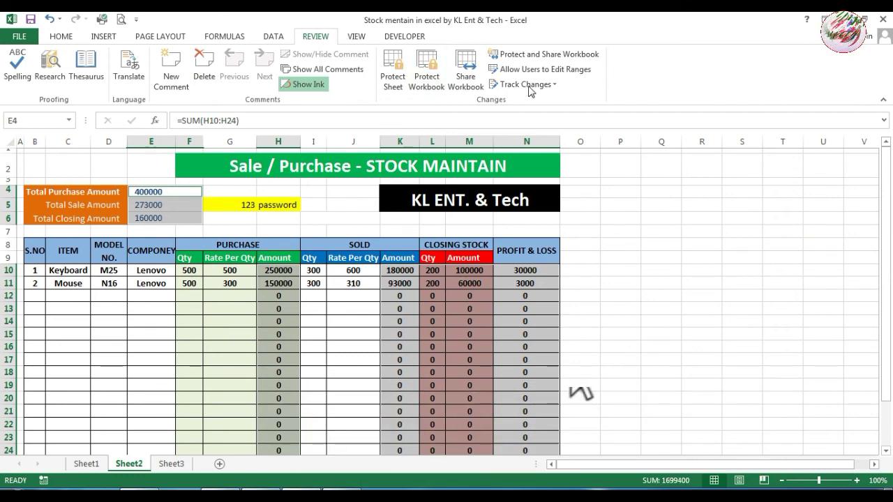
{"action": "left_click", "coordinate": [393, 70]}
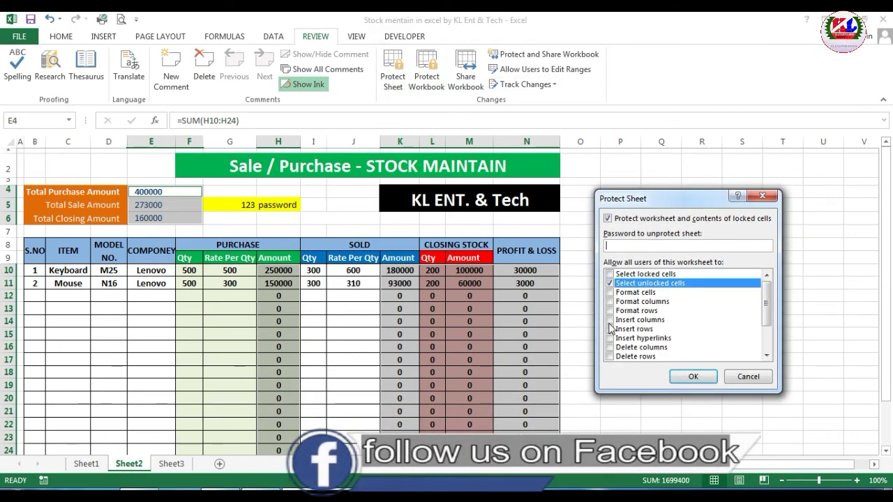
{"action": "left_click", "coordinate": [656, 246]}
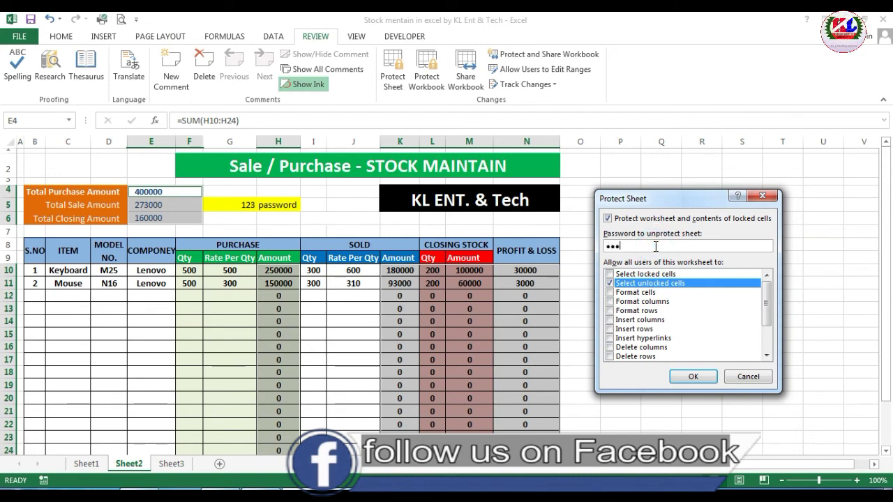
{"action": "key", "text": "Return"}
{"action": "type", "text": "1"}
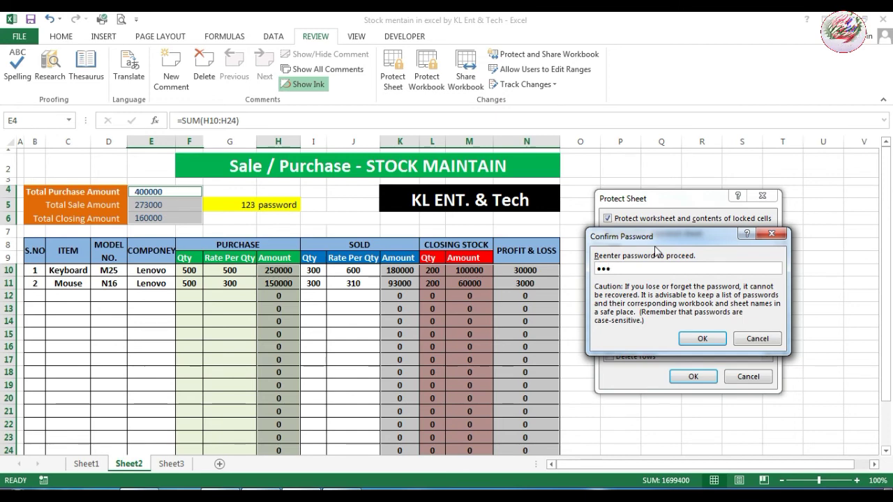
{"action": "key", "text": "Return"}
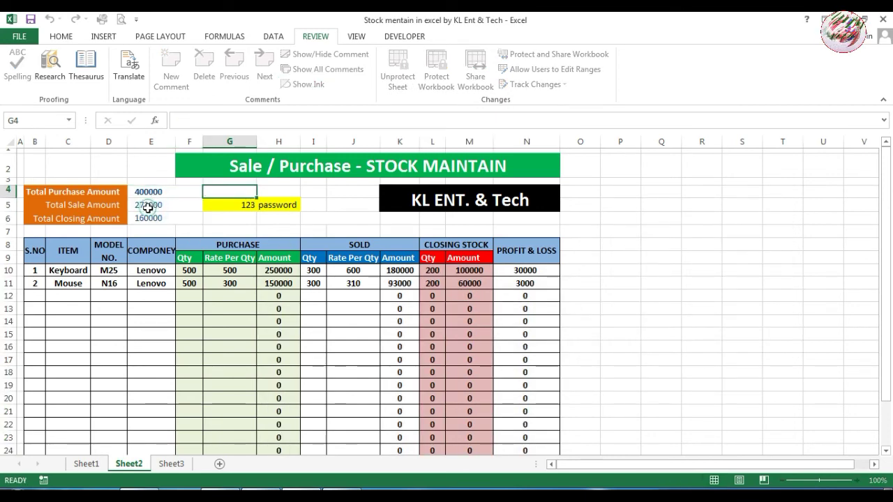
- Test selecting a locked Amount cell, then save the protected workbook
{"action": "left_click", "coordinate": [615, 272]}
{"action": "scroll", "coordinate": [484, 291], "scroll_direction": "down", "scroll_amount": 2}
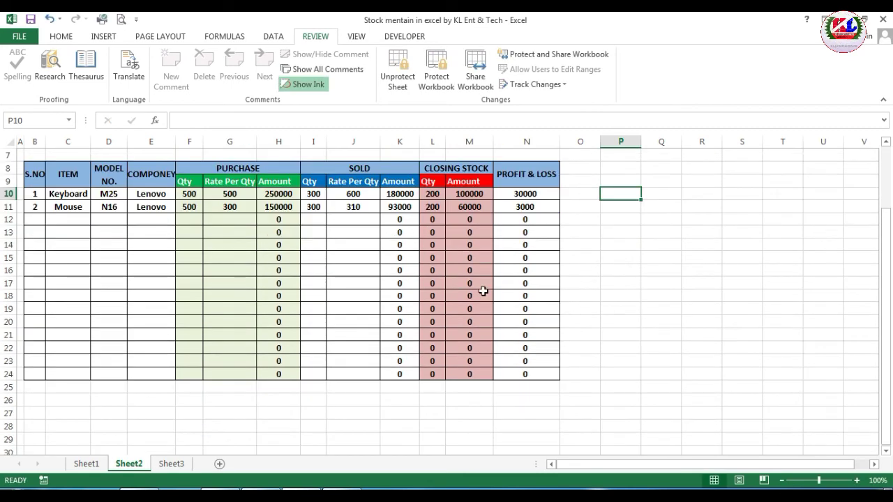
{"action": "left_click", "coordinate": [452, 273]}
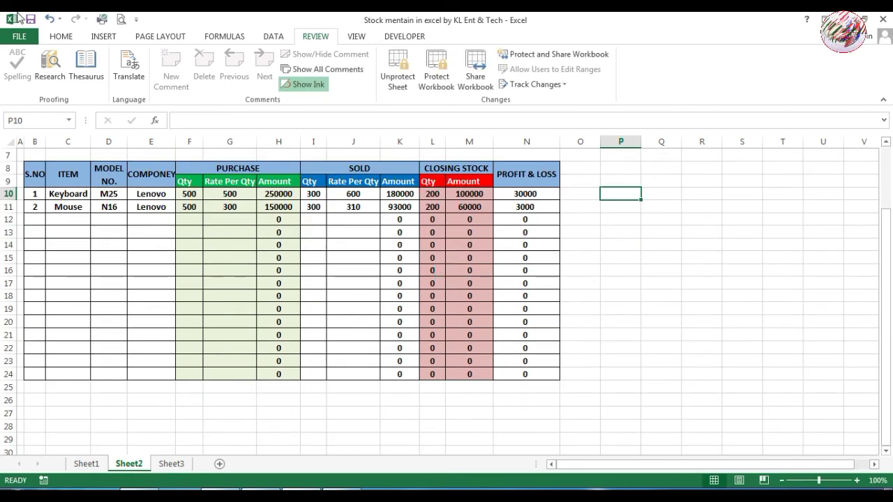
{"action": "left_click", "coordinate": [29, 20]}
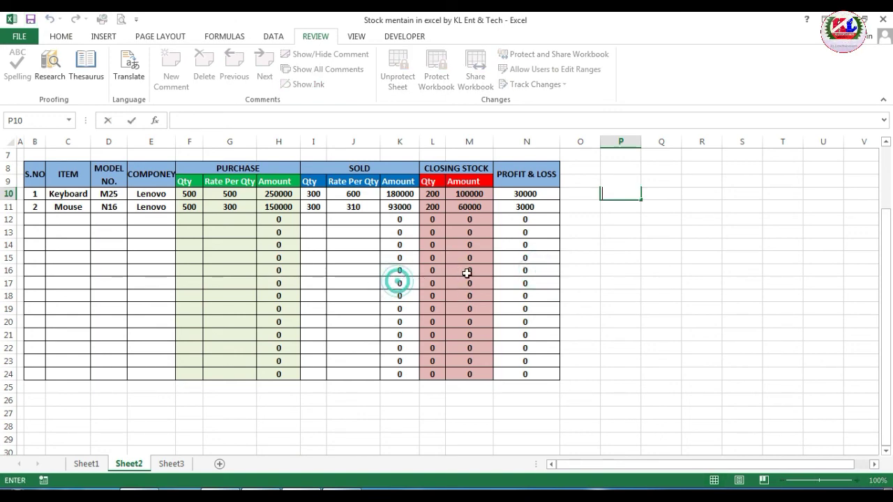
- Confirm the SOLD and PURCHASE input cells, including J20 and G16, remain selectable
{"action": "left_click", "coordinate": [360, 257]}
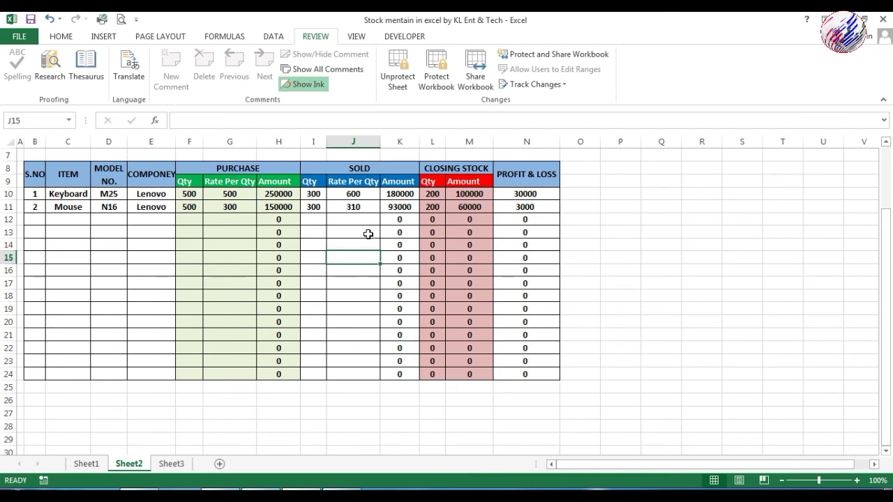
{"action": "left_click", "coordinate": [368, 234]}
{"action": "left_click", "coordinate": [357, 320]}
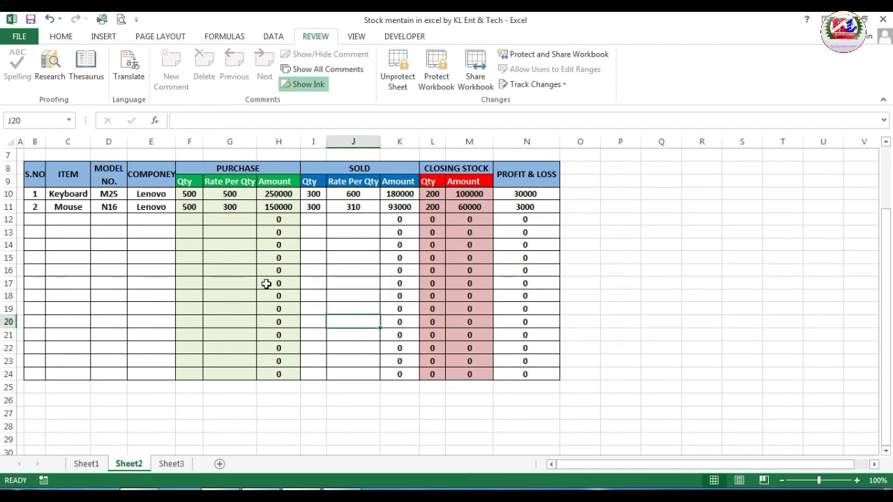
{"action": "left_click", "coordinate": [231, 270]}
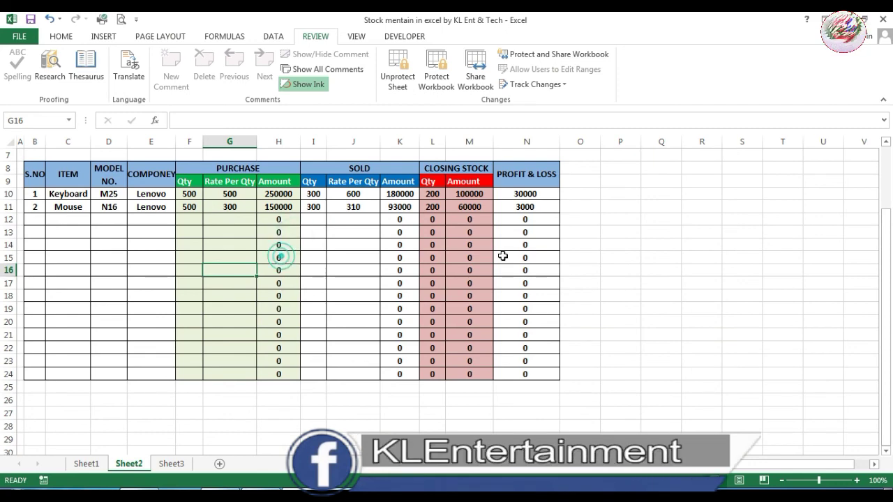
- Enter serial number 3 in B12, the first empty S.NO cell
{"action": "scroll", "coordinate": [82, 333], "scroll_direction": "up", "scroll_amount": 2}
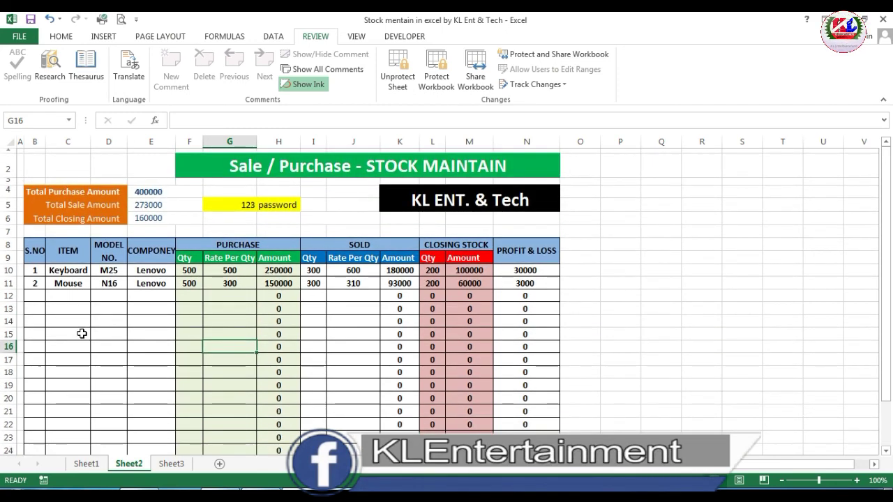
{"action": "left_click", "coordinate": [40, 300]}
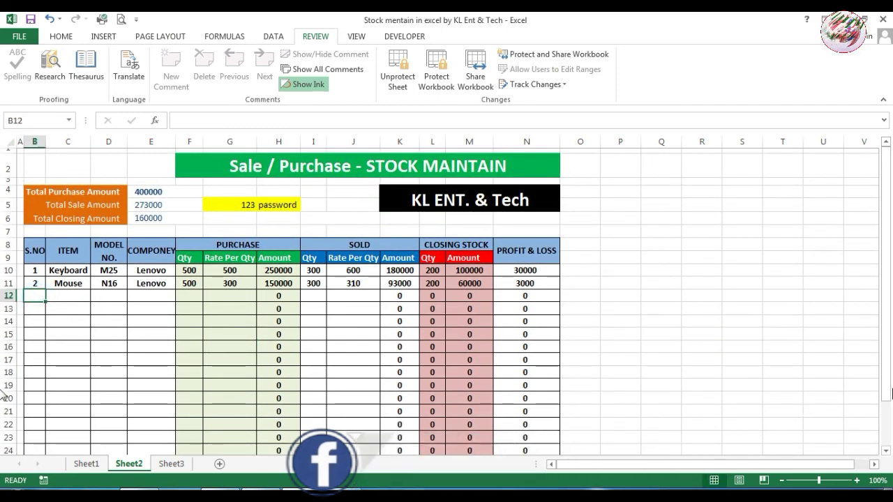
{"action": "type", "text": "3"}
{"action": "key", "text": "Tab"}
{"action": "key", "text": "Tab"}
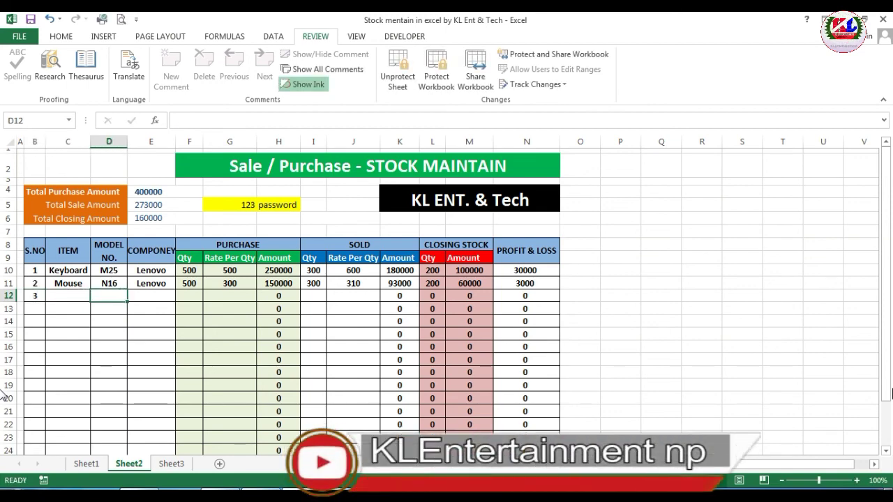
- Select the PURCHASE Qty and Rate cells F10:G11
{"action": "left_click", "coordinate": [154, 273]}
{"action": "left_click_drag", "start_coordinate": [201, 270], "coordinate": [217, 281]}
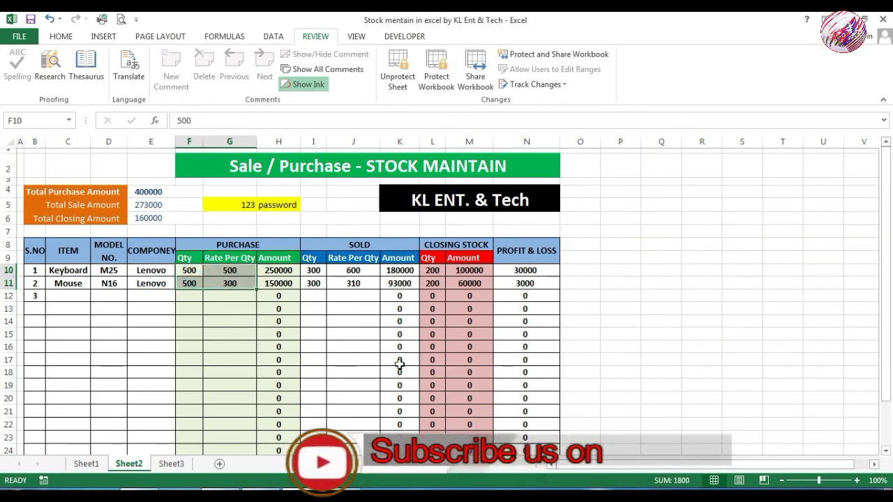
{"action": "scroll", "coordinate": [399, 363], "scroll_direction": "down", "scroll_amount": 3}
{"action": "scroll", "coordinate": [357, 405], "scroll_direction": "up", "scroll_amount": 3}
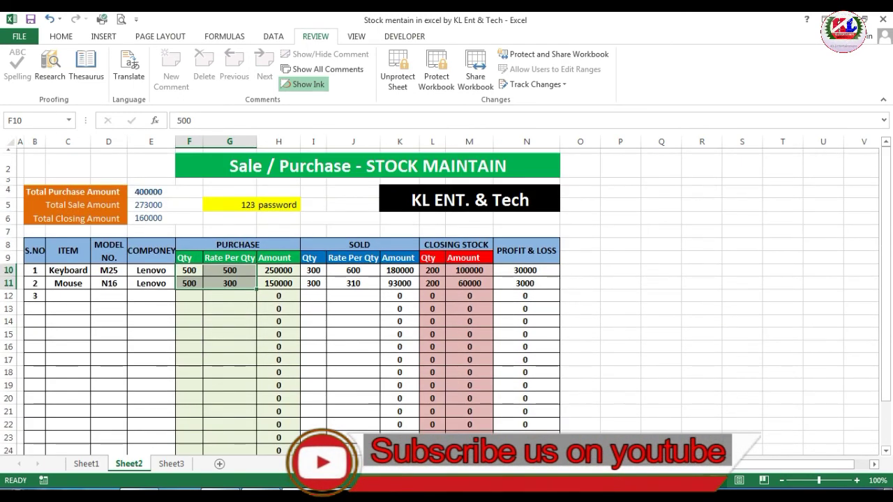